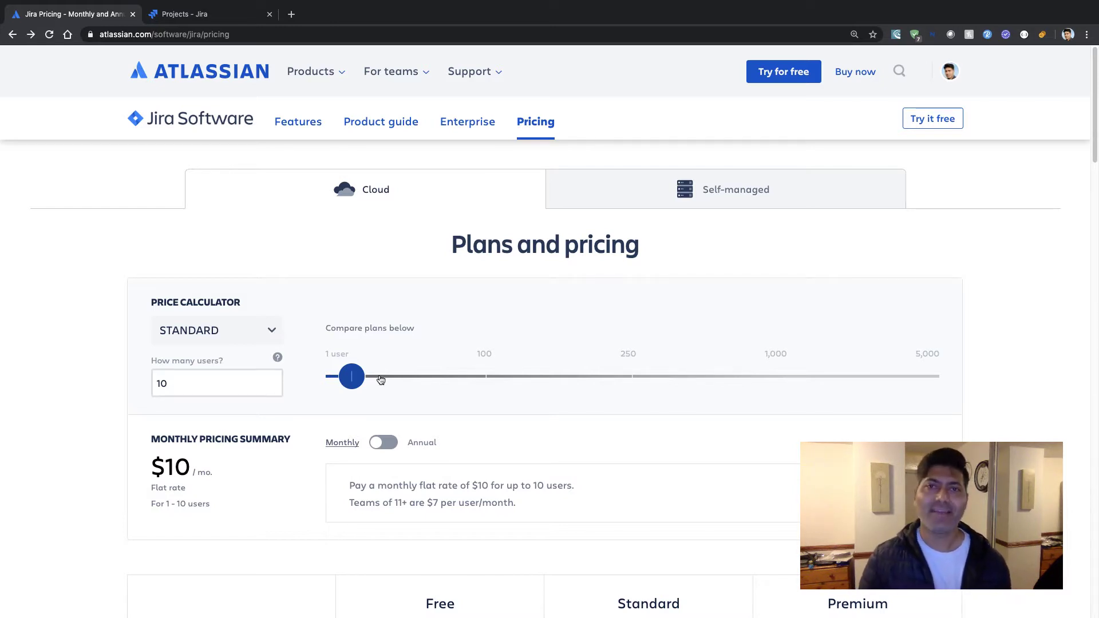
Examine the Jira Software cloud pricing table, comparing user limits, prices and features of the Free, Standard and Premium plans
scroll(381, 379, "down", 4)
scroll(381, 379, "up", 4)
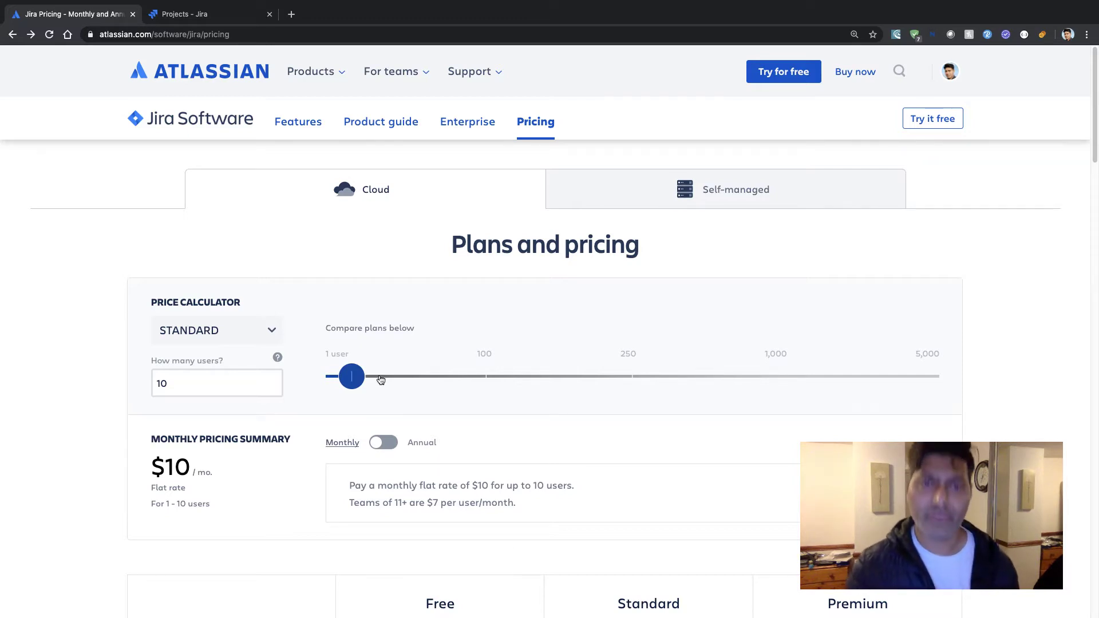
scroll(380, 379, "down", 1)
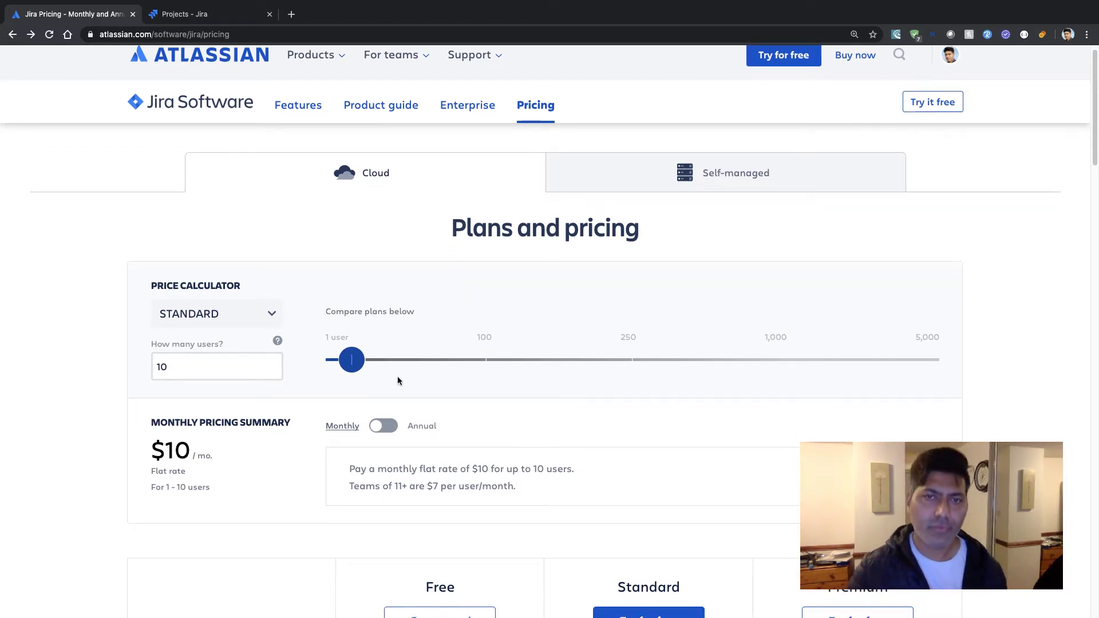
scroll(399, 373, "down", 3)
scroll(418, 374, "down", 6)
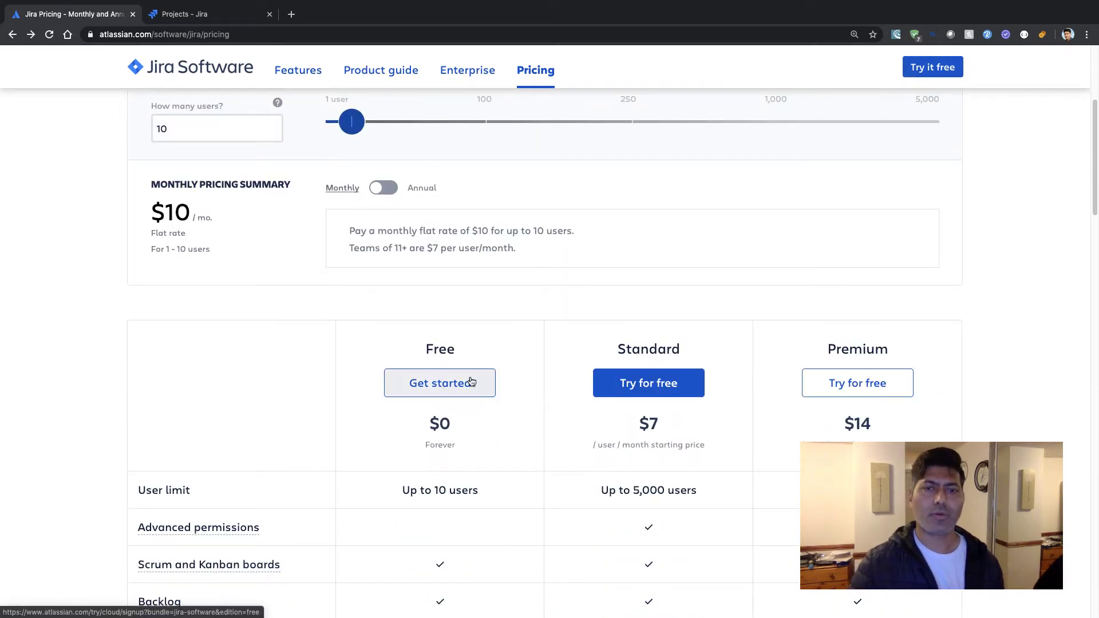
scroll(471, 382, "up", 2)
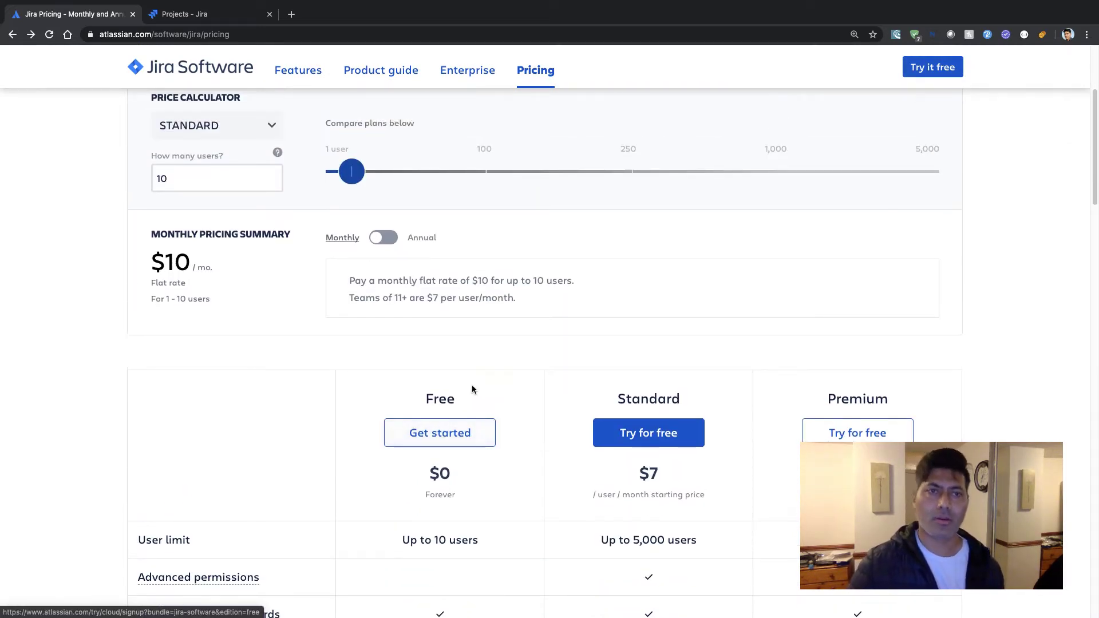
scroll(472, 390, "down", 1)
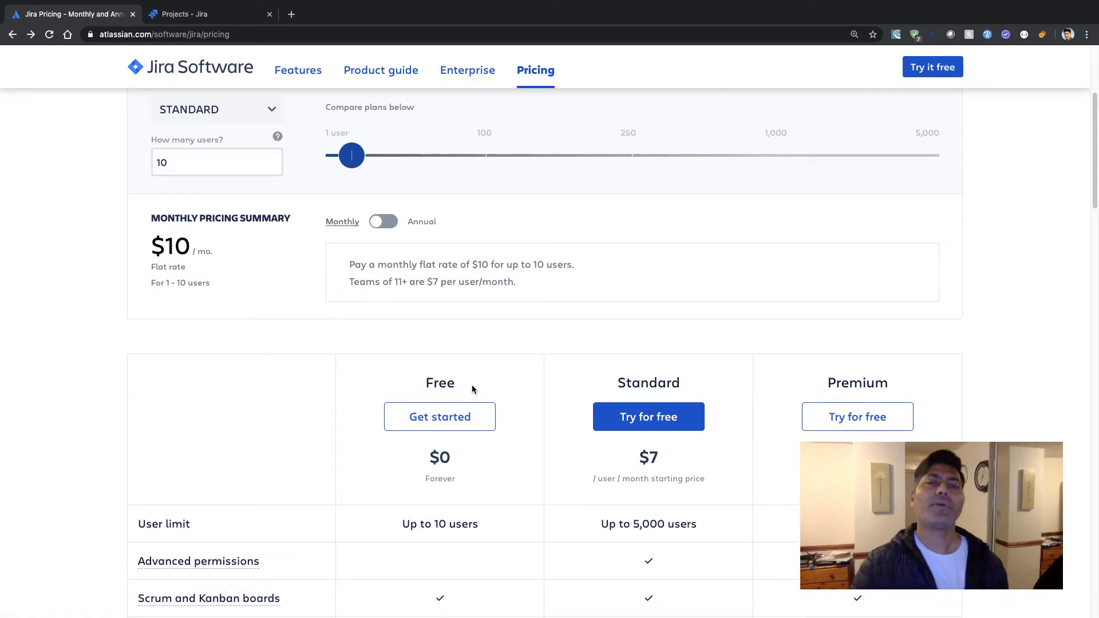
scroll(472, 387, "down", 4)
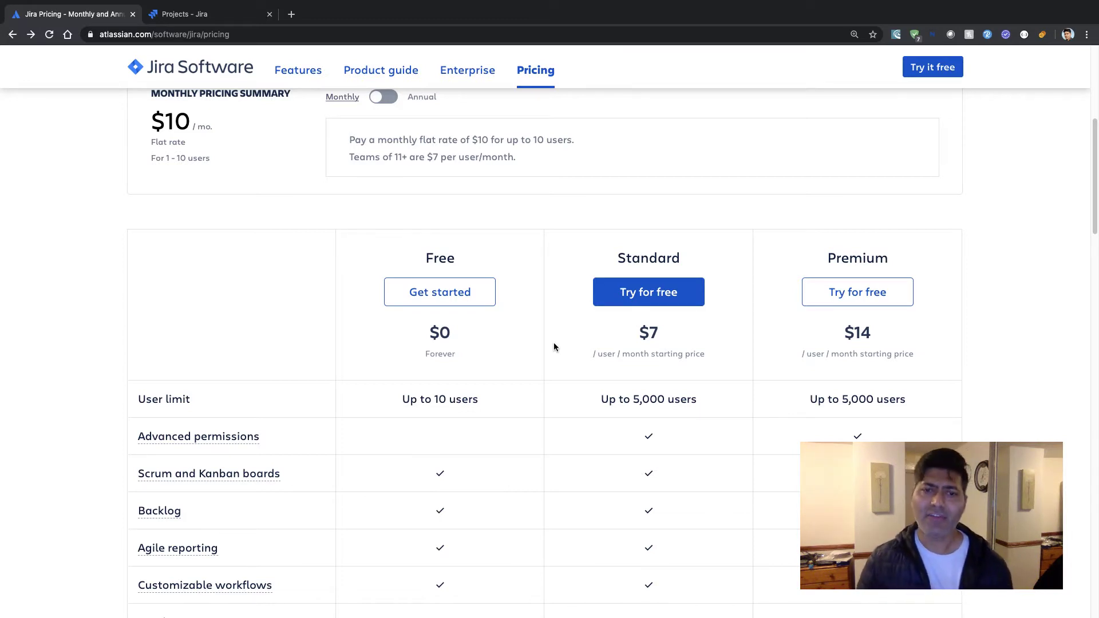
scroll(554, 347, "down", 1)
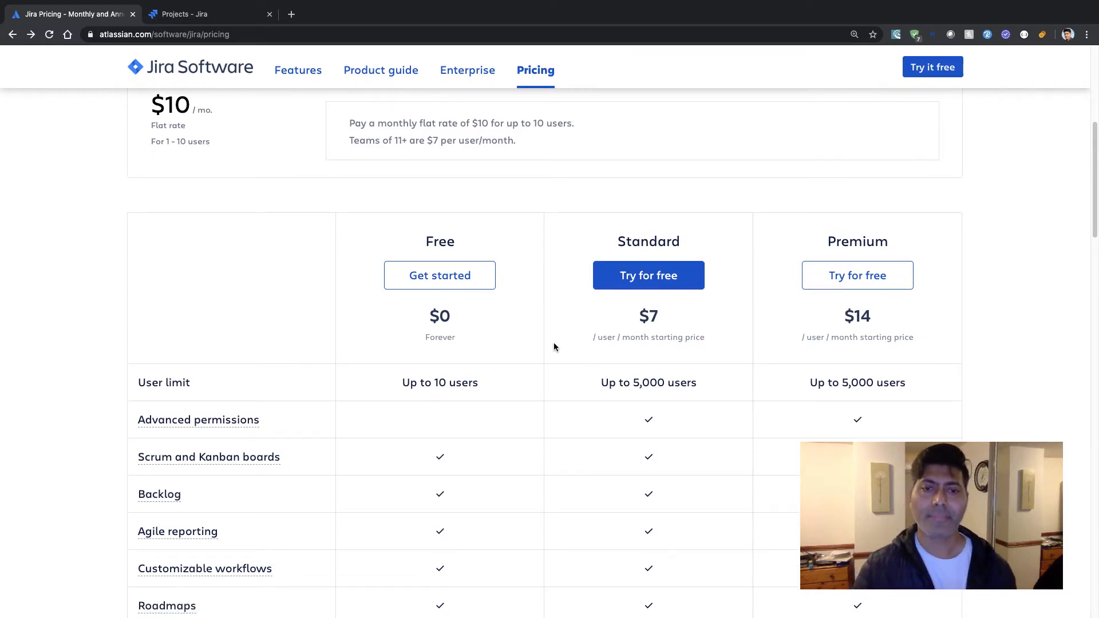
scroll(554, 347, "down", 5)
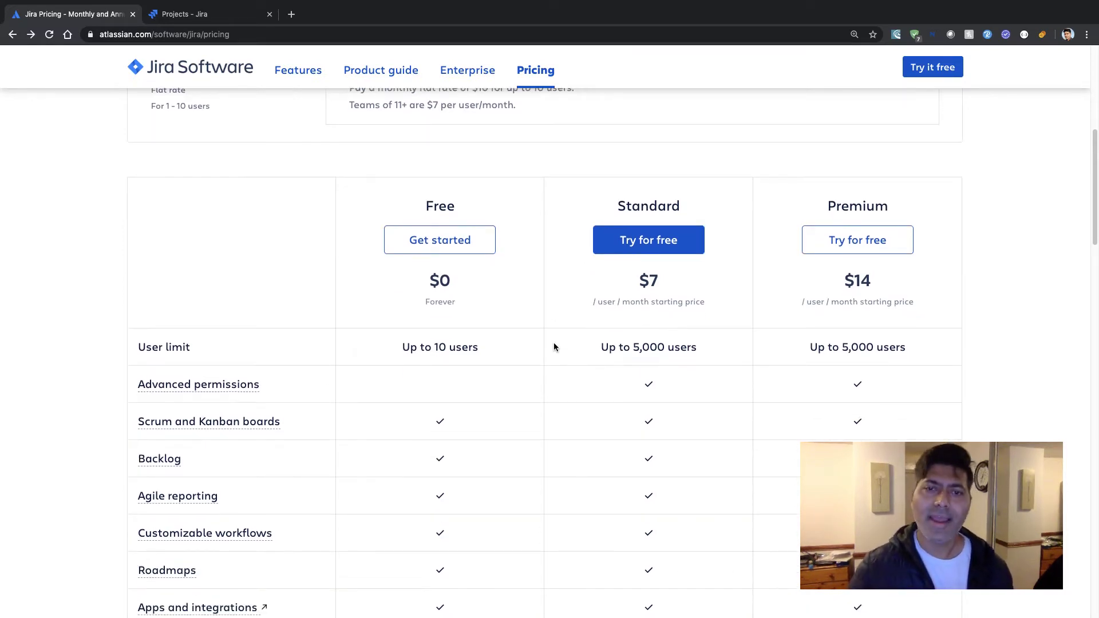
scroll(556, 348, "down", 4)
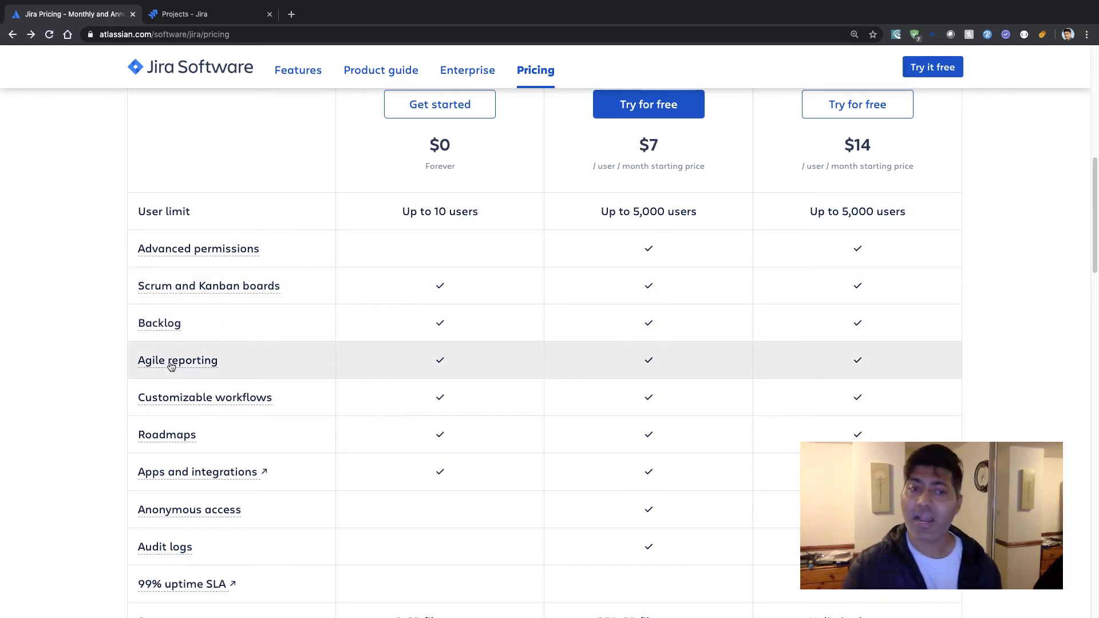
scroll(237, 399, "down", 1)
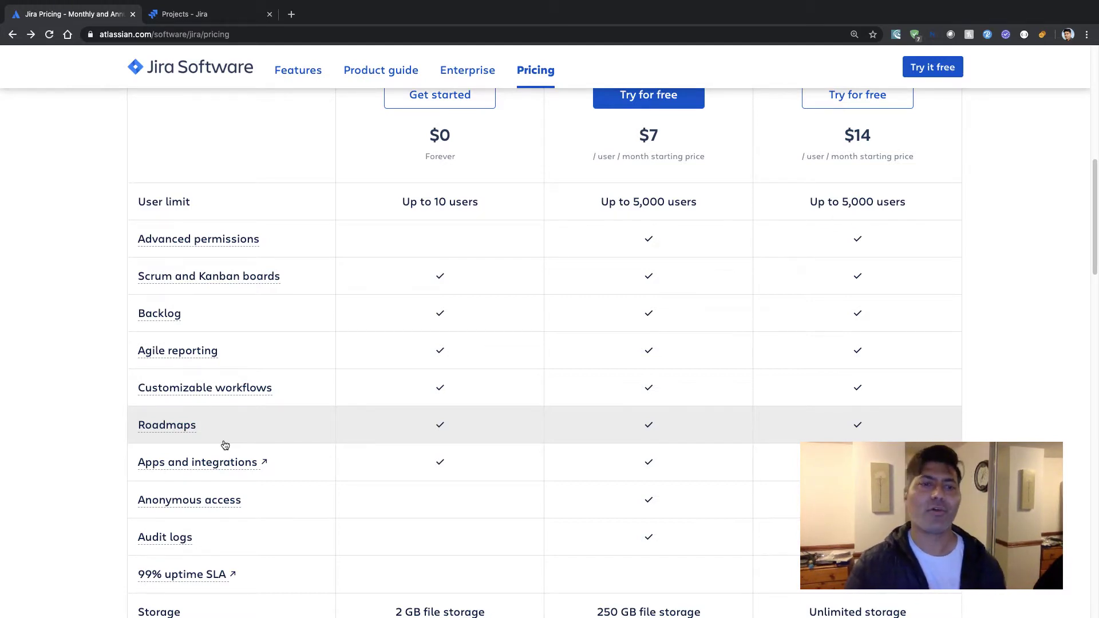
scroll(225, 445, "down", 2)
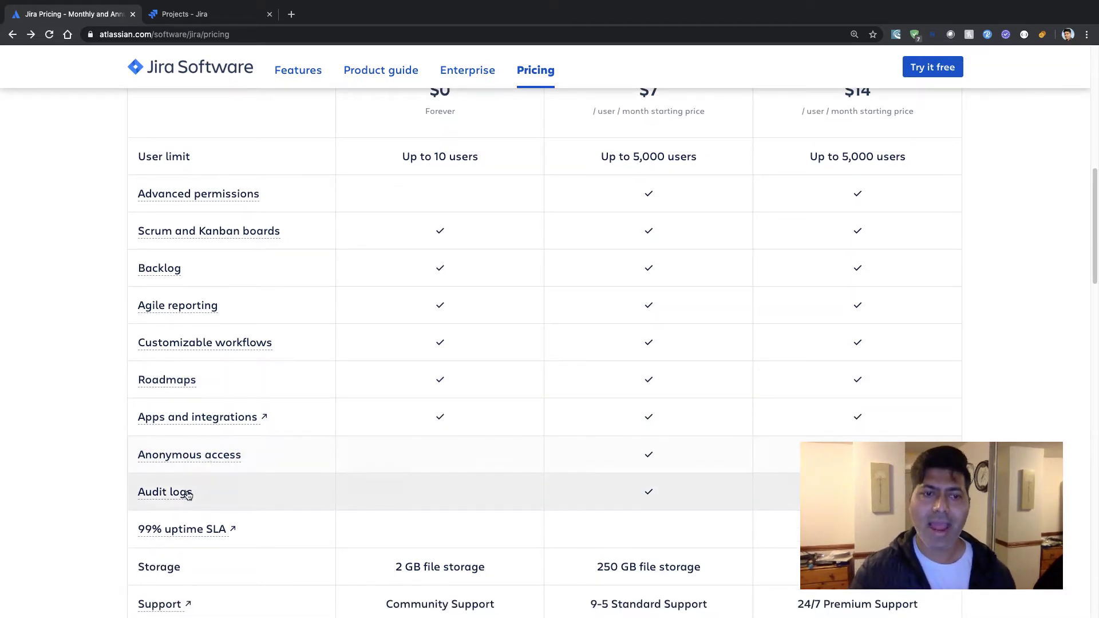
Read the explanation of the Advanced permissions feature in the plan comparison table, and close it
scroll(188, 494, "up", 1)
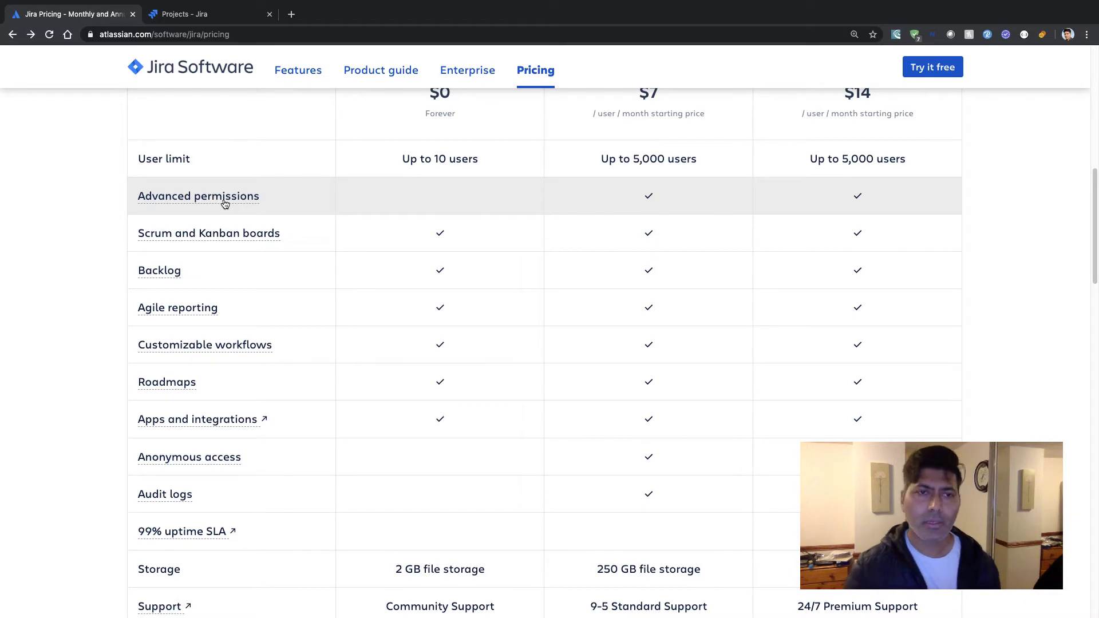
left_click(225, 204)
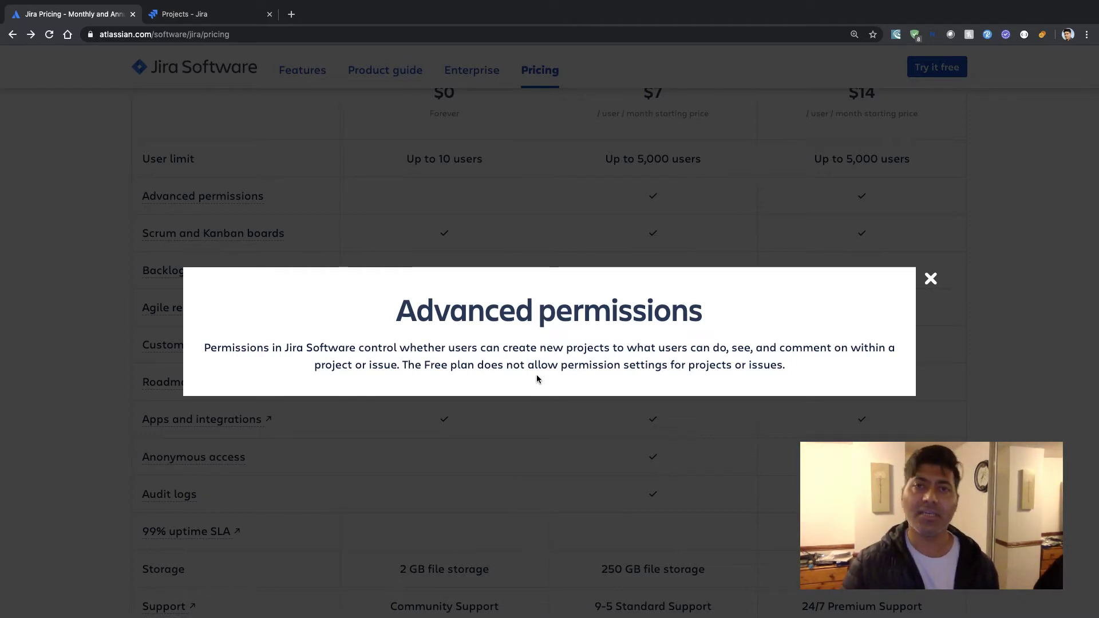
key("Escape")
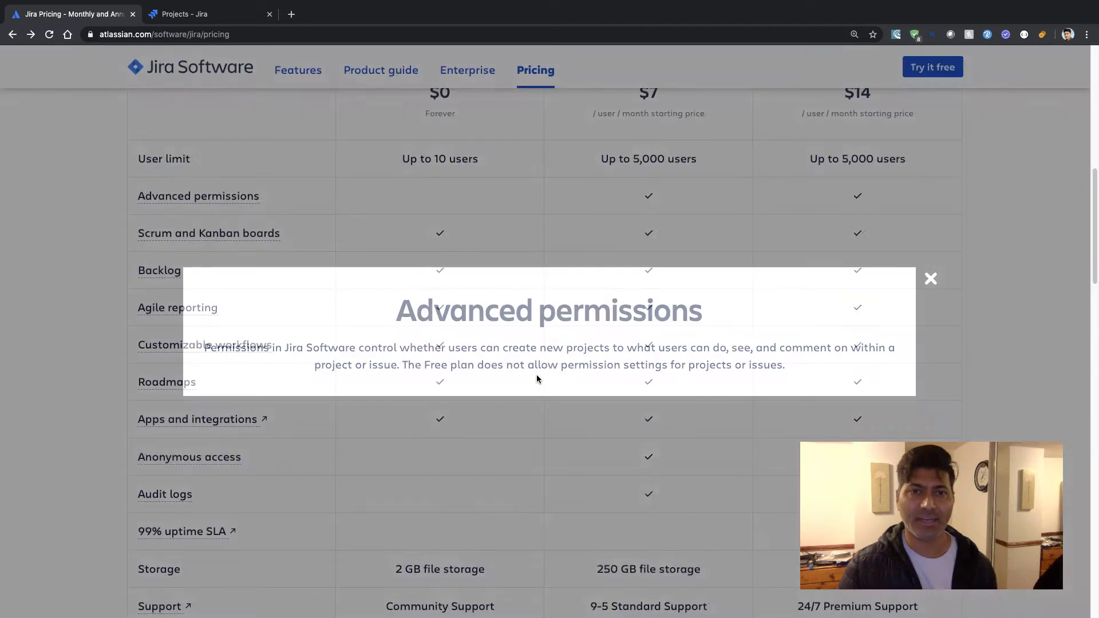
Open the pricing page of the Jira Service Desk product
scroll(532, 386, "up", 10)
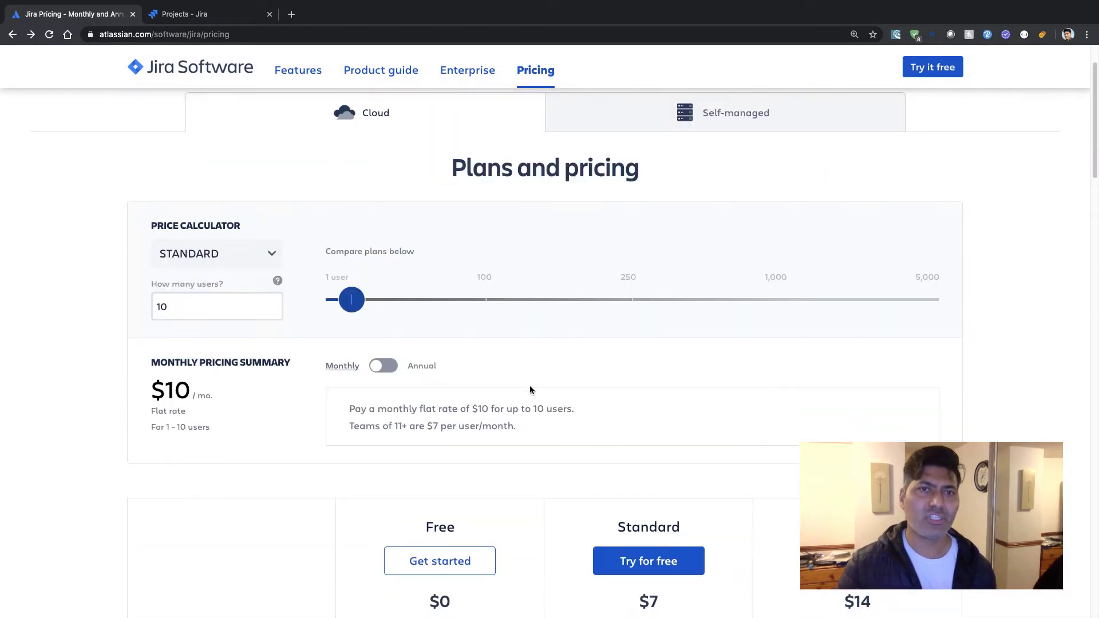
scroll(530, 384, "up", 2)
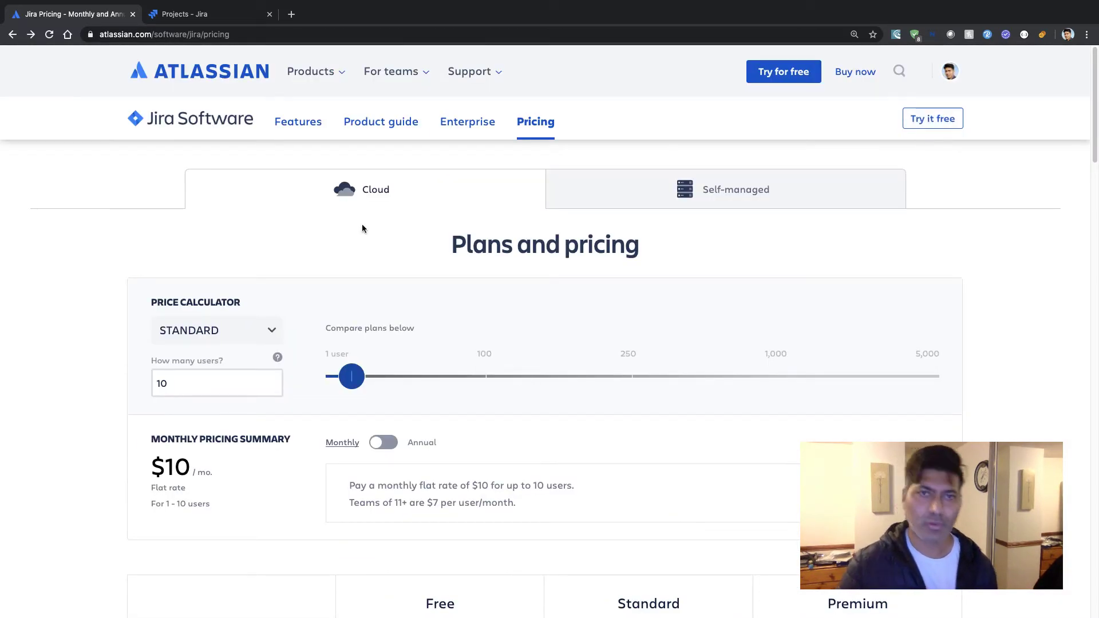
left_click(330, 79)
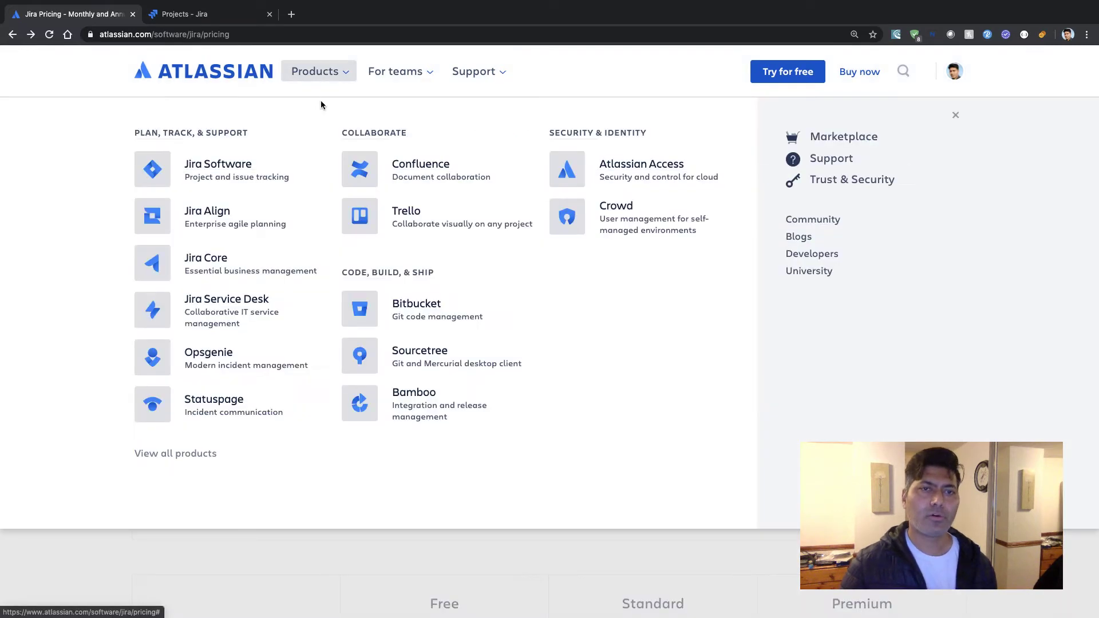
left_click(227, 321)
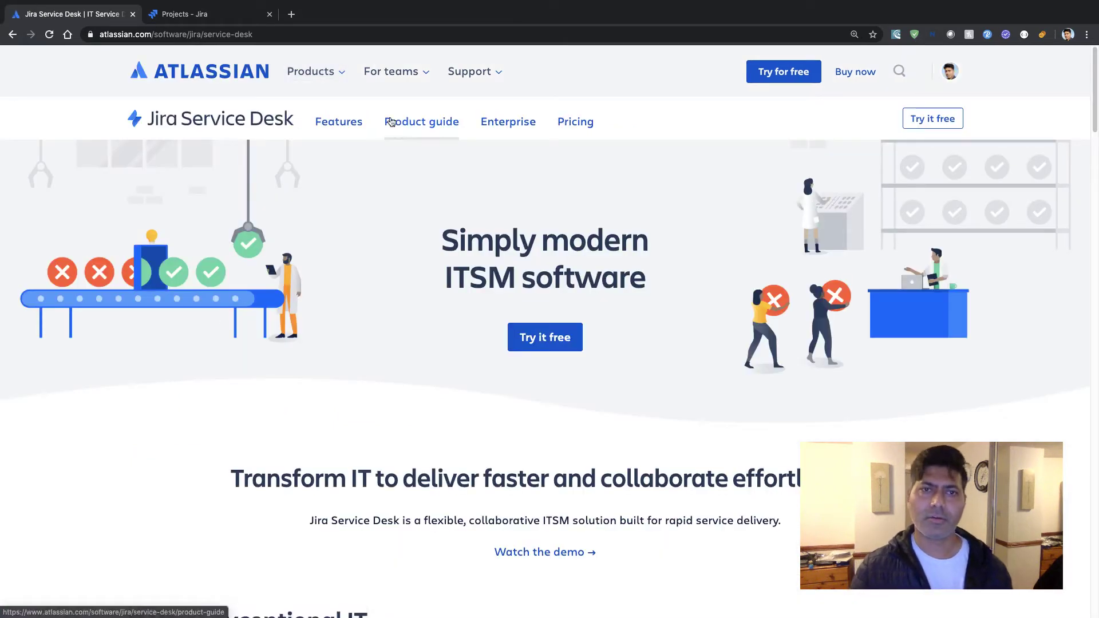
left_click(583, 129)
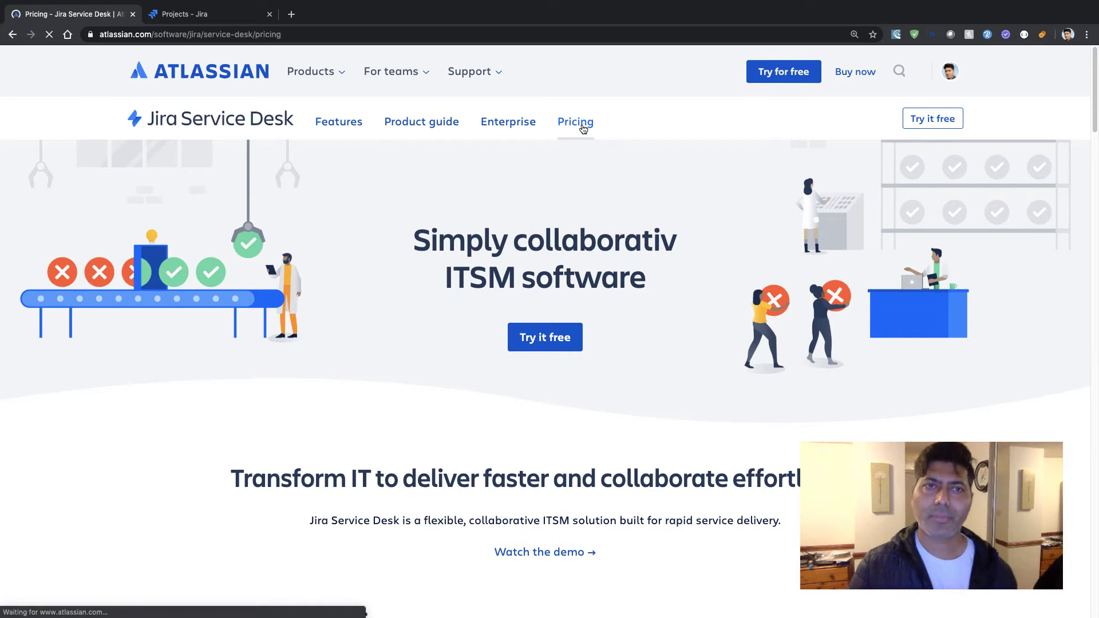
Examine the Jira Service Desk plan comparison, covering agent limits, features, storage and support for Free, Standard and Premium
scroll(557, 273, "down", 2)
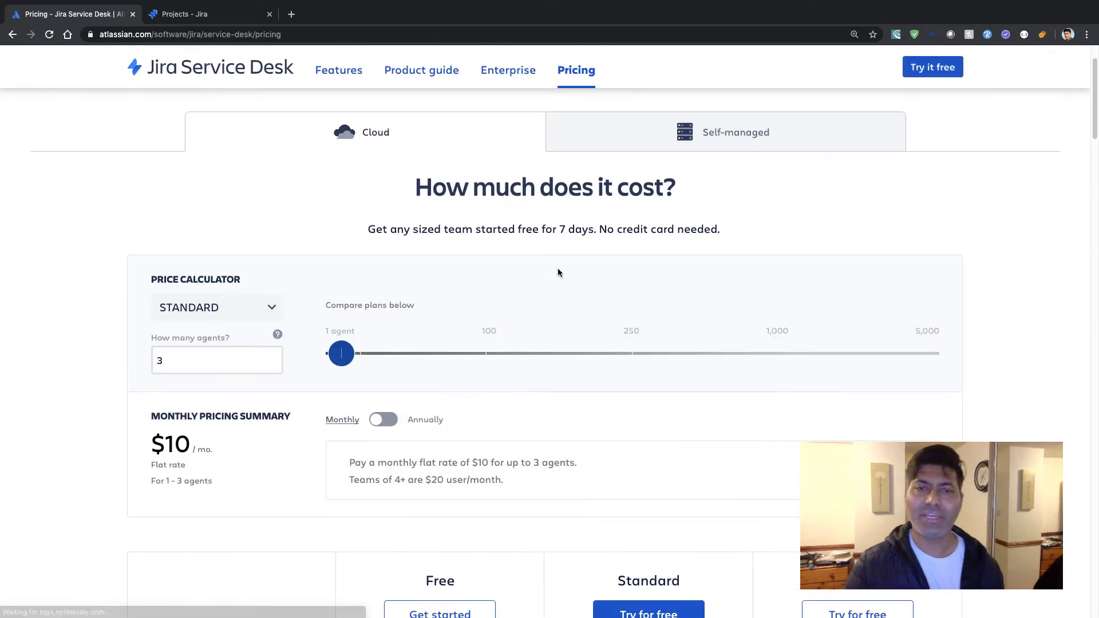
scroll(557, 272, "down", 7)
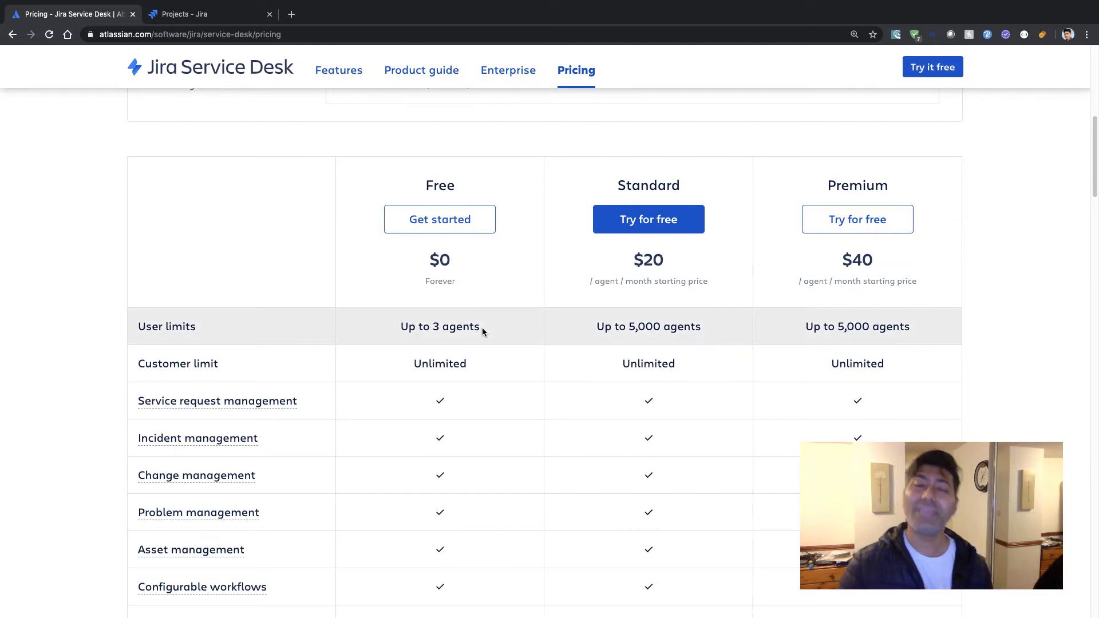
scroll(482, 332, "down", 1)
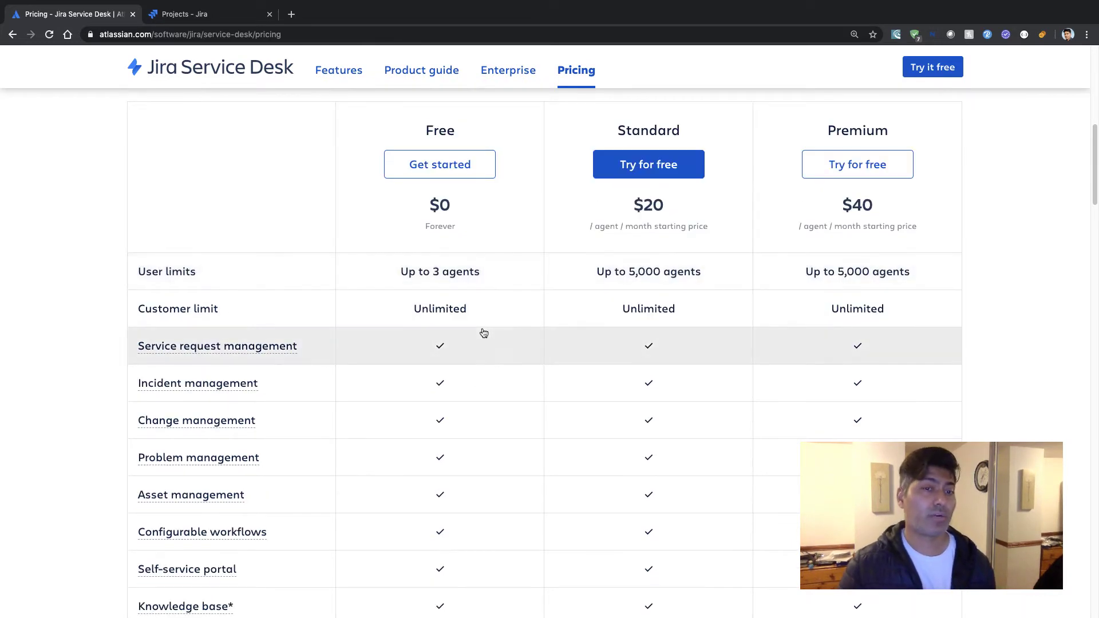
scroll(482, 332, "down", 3)
scroll(482, 331, "down", 3)
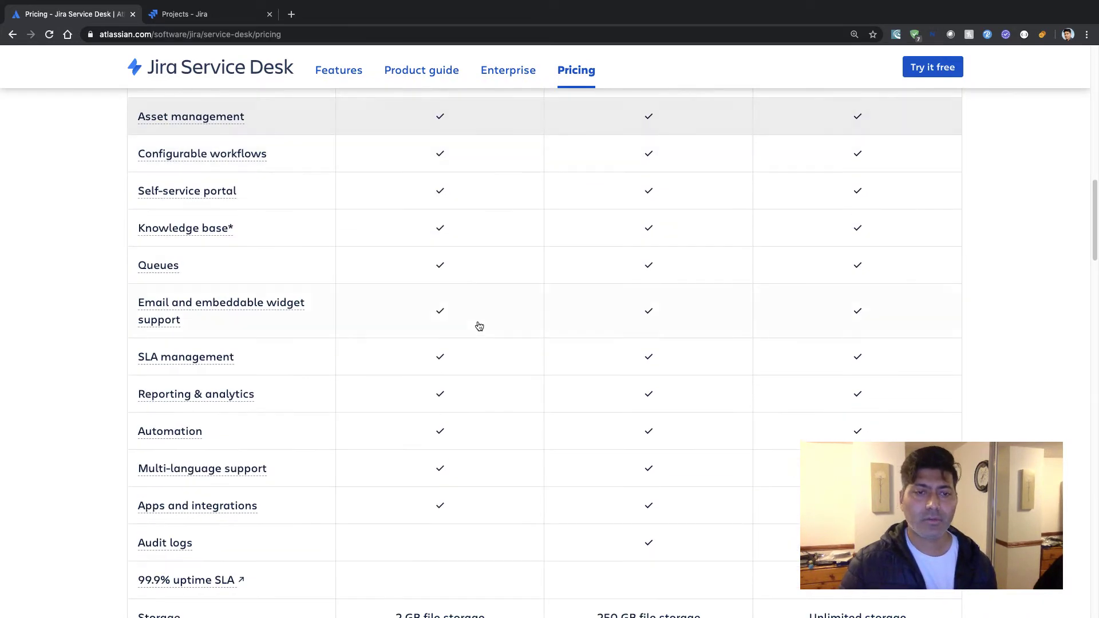
scroll(465, 391, "down", 2)
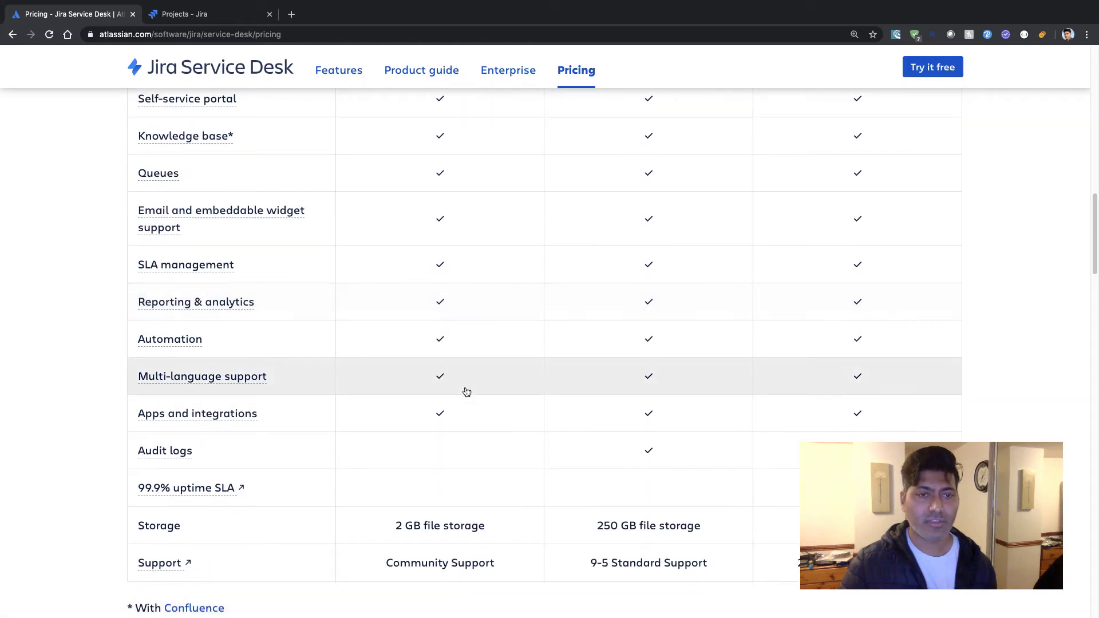
scroll(442, 408, "up", 8)
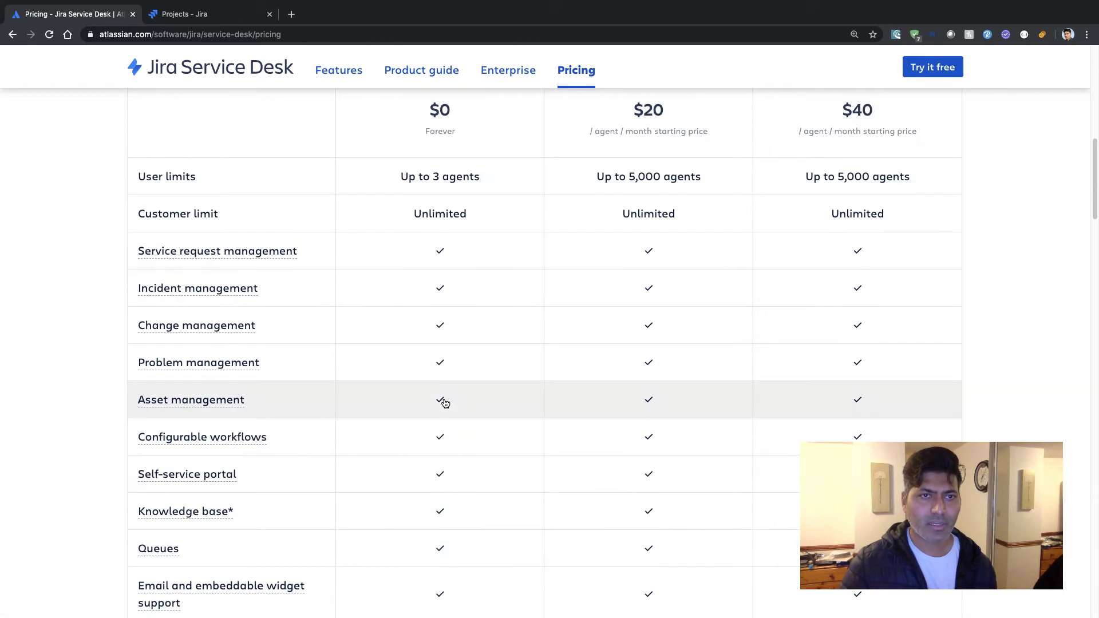
scroll(447, 395, "down", 5)
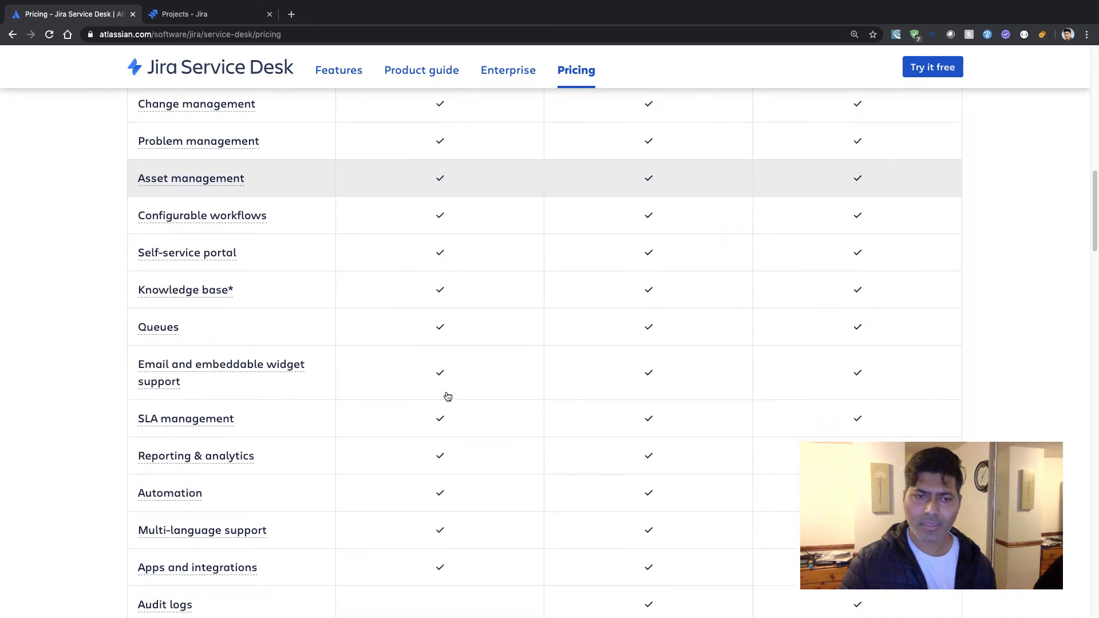
scroll(448, 397, "down", 5)
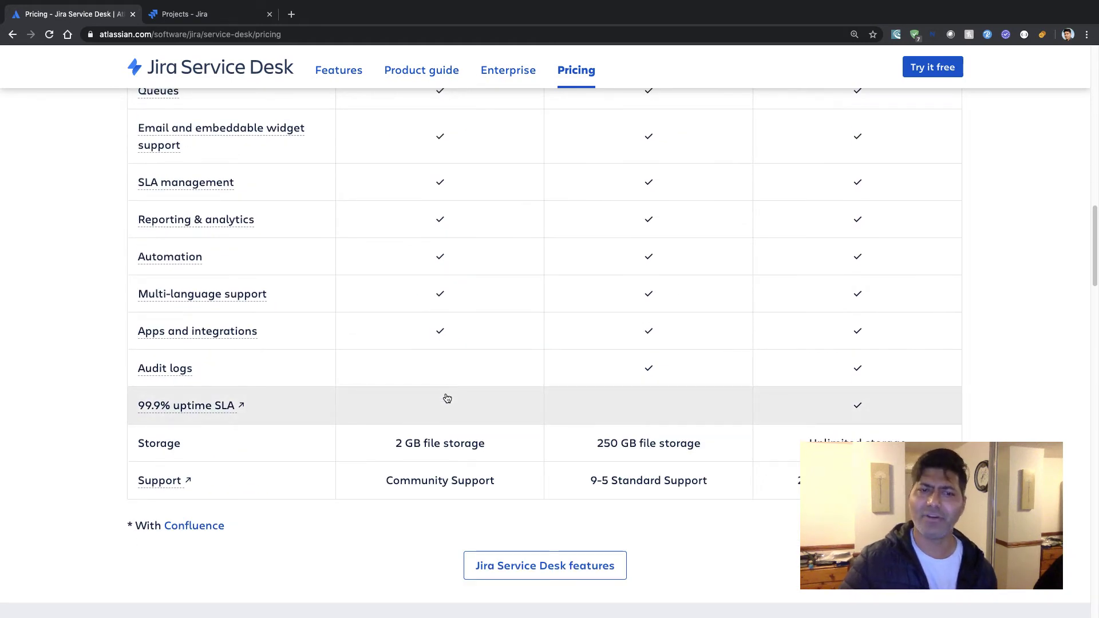
Search the Jira Service Desk pricing page for "permission" and return to the start of the page
key("super+f")
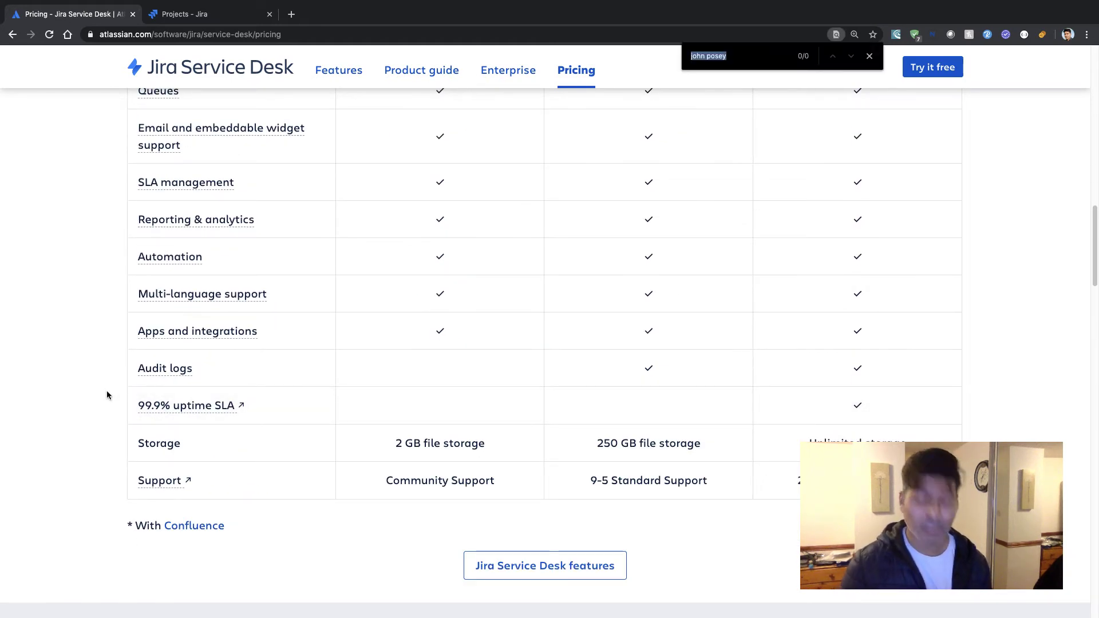
type("per")
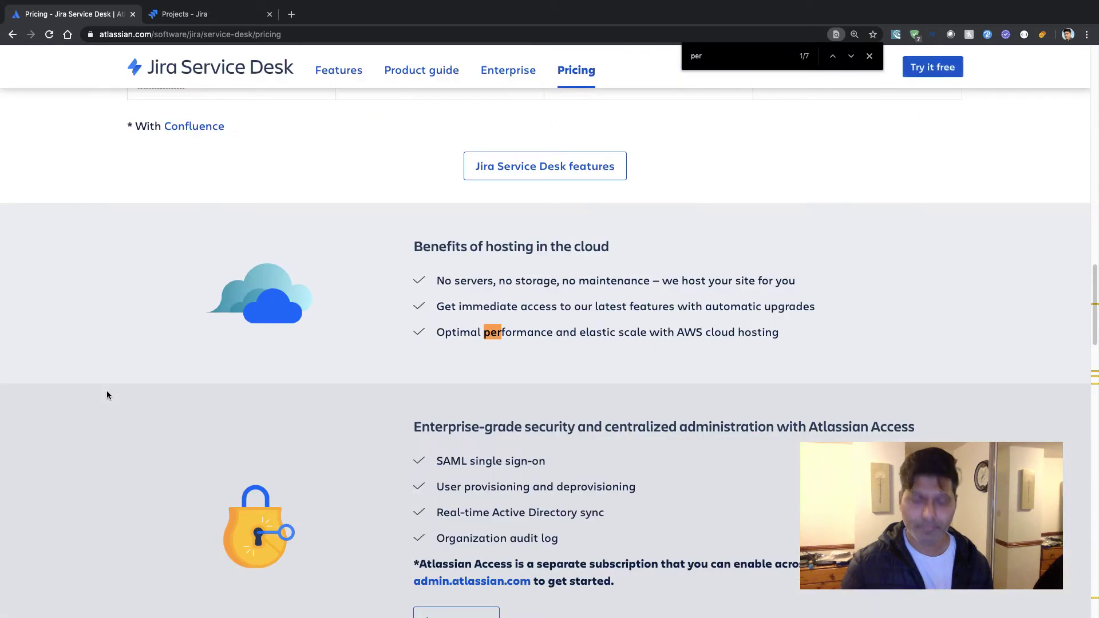
type("mission")
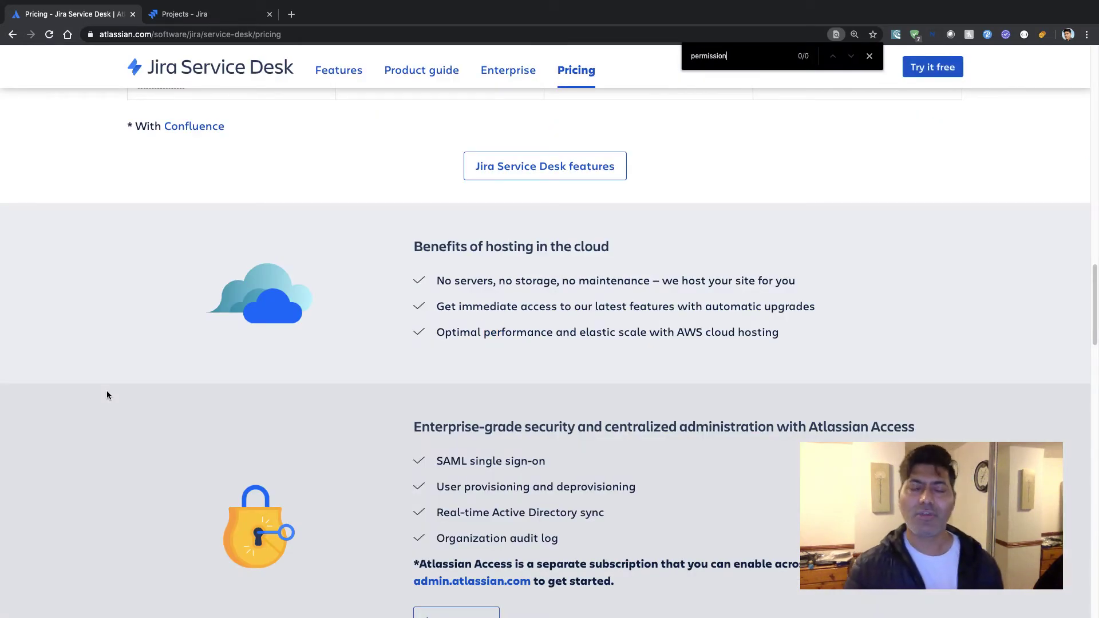
scroll(108, 390, "up", 20)
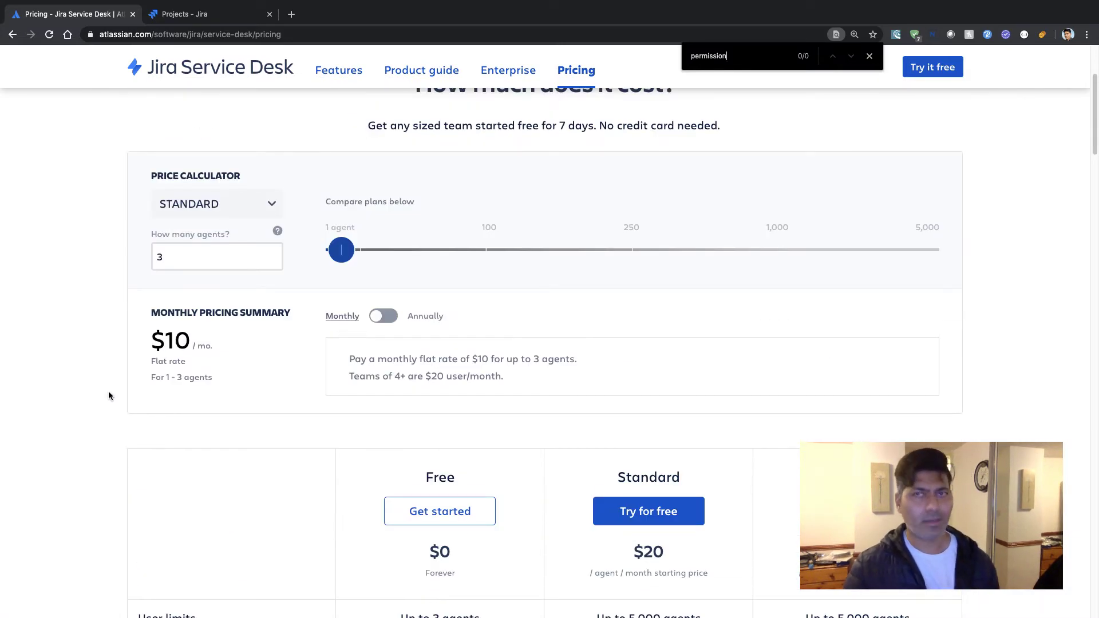
scroll(114, 393, "up", 3)
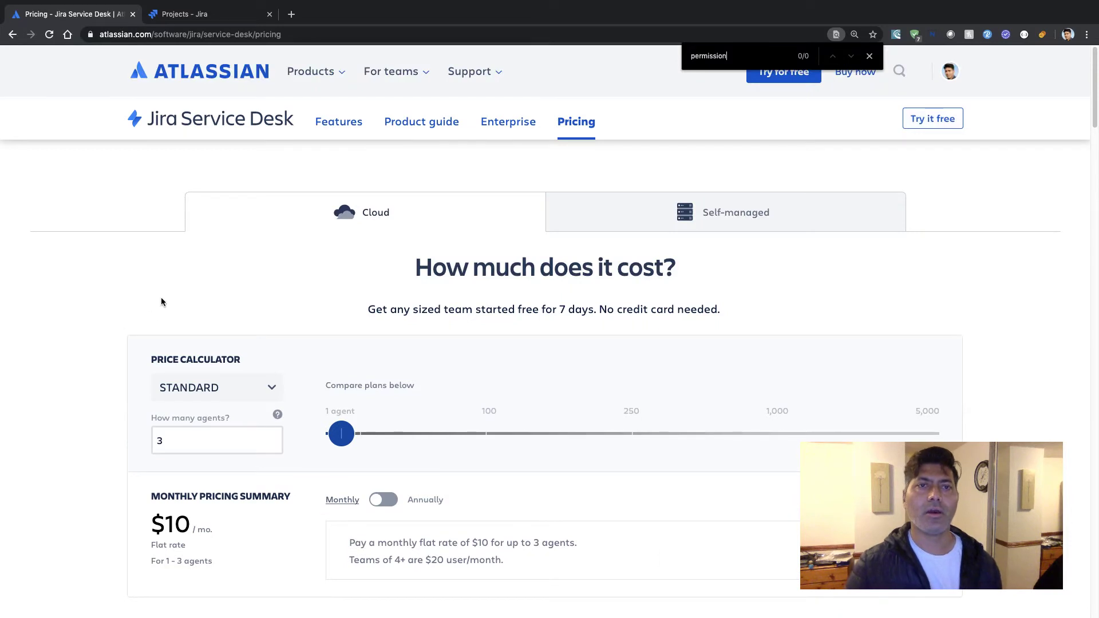
Switch to the Jira site, open the Bug Tracking project and go back to its main project navigation
left_click(207, 21)
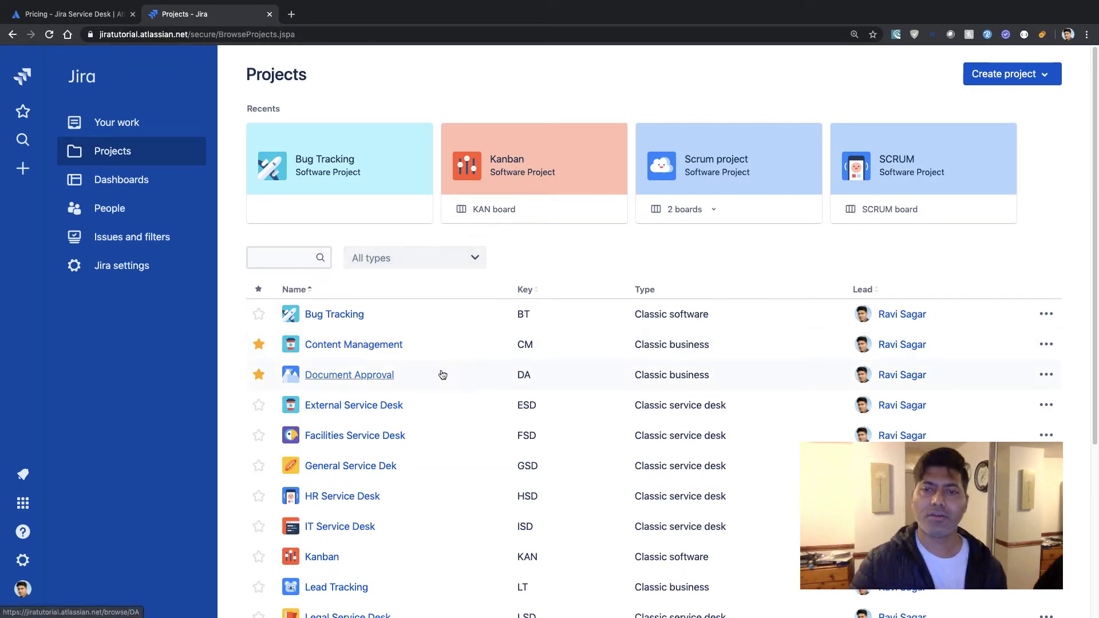
left_click(340, 316)
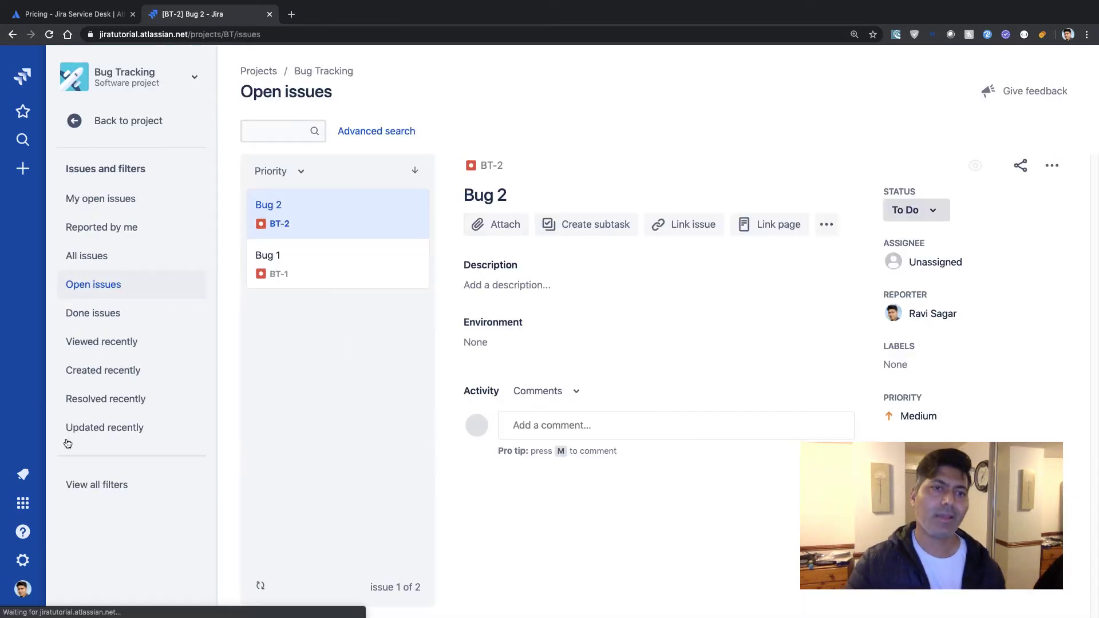
left_click(76, 122)
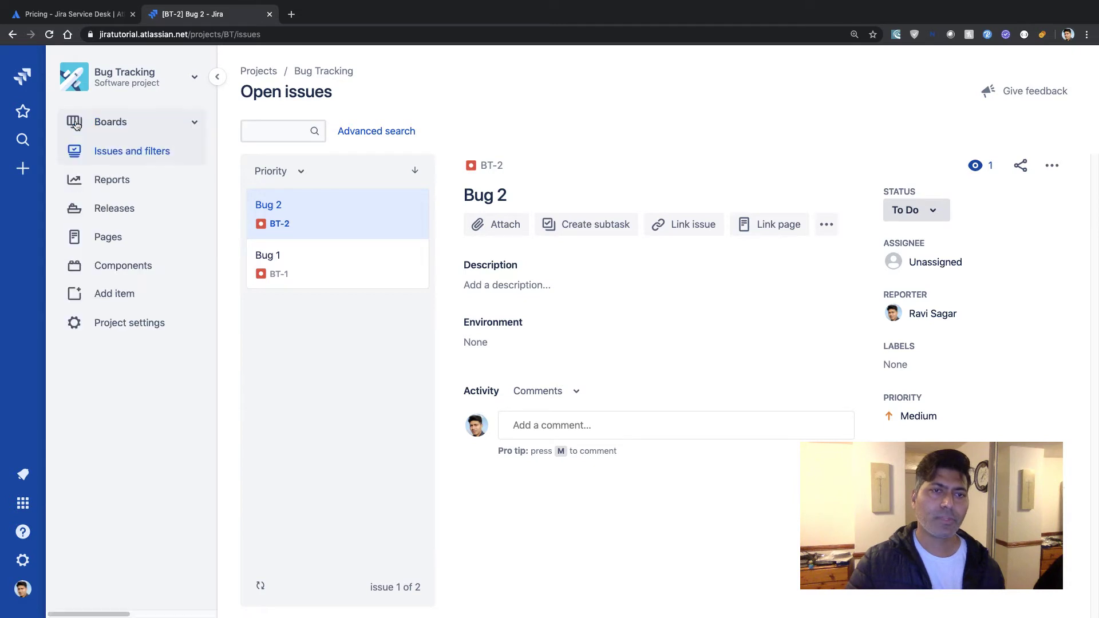
Check the People page in the Bug Tracking project's settings and review the project's permission scheme
left_click(152, 328)
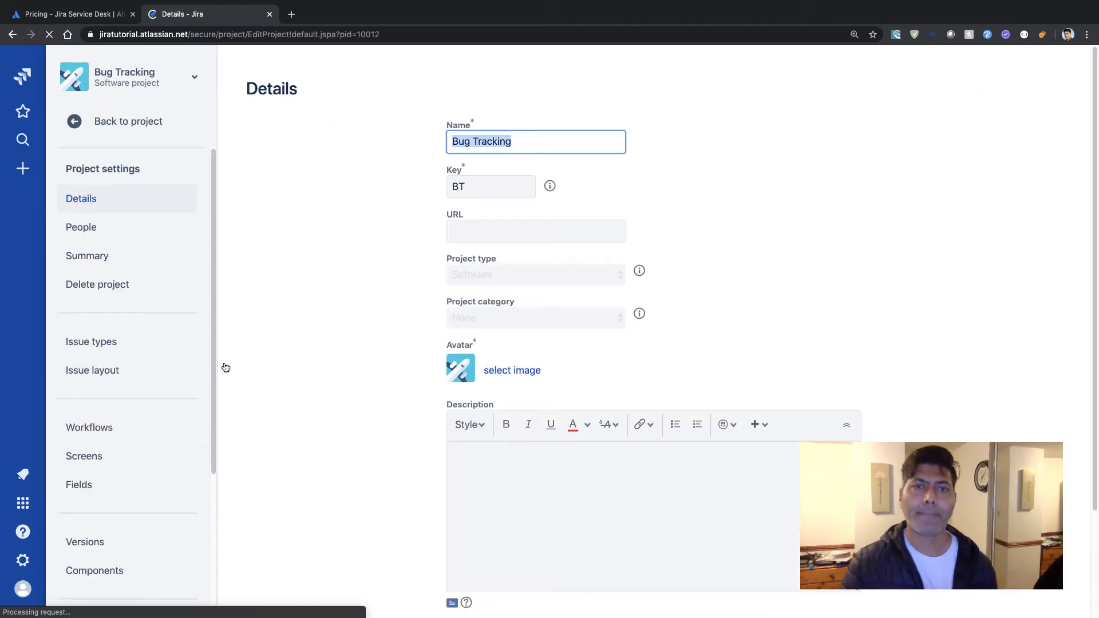
left_click(110, 225)
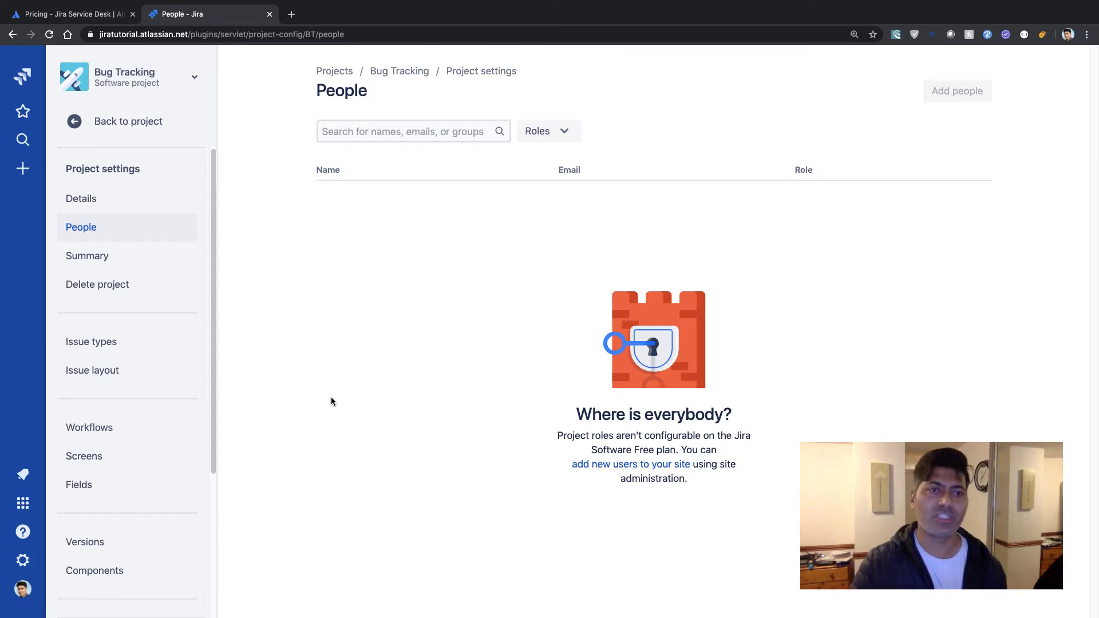
scroll(121, 392, "down", 2)
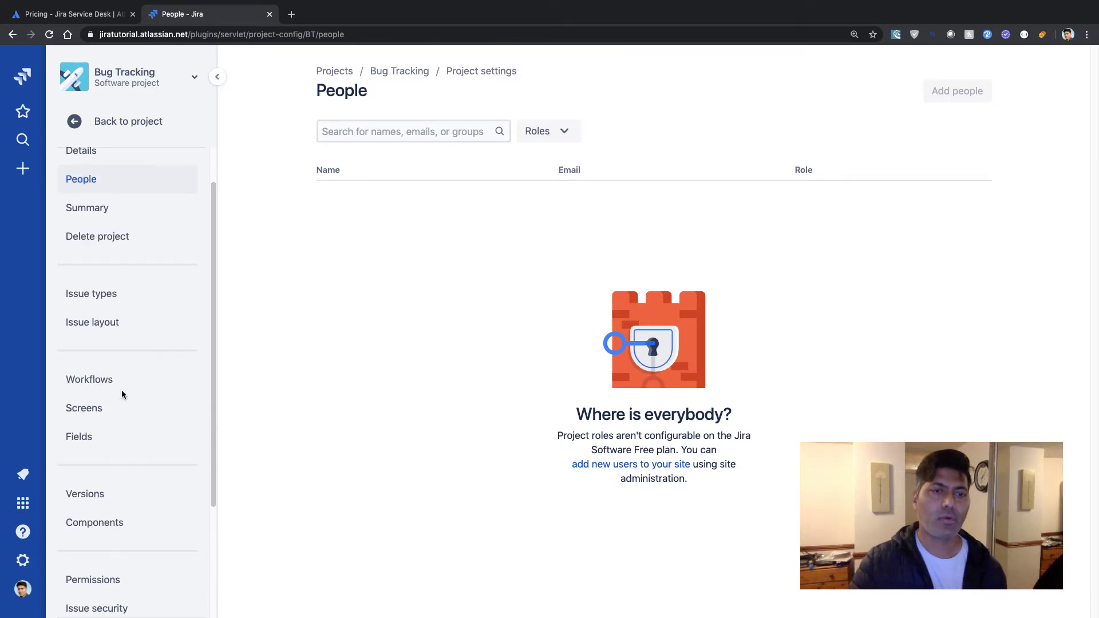
scroll(122, 390, "down", 5)
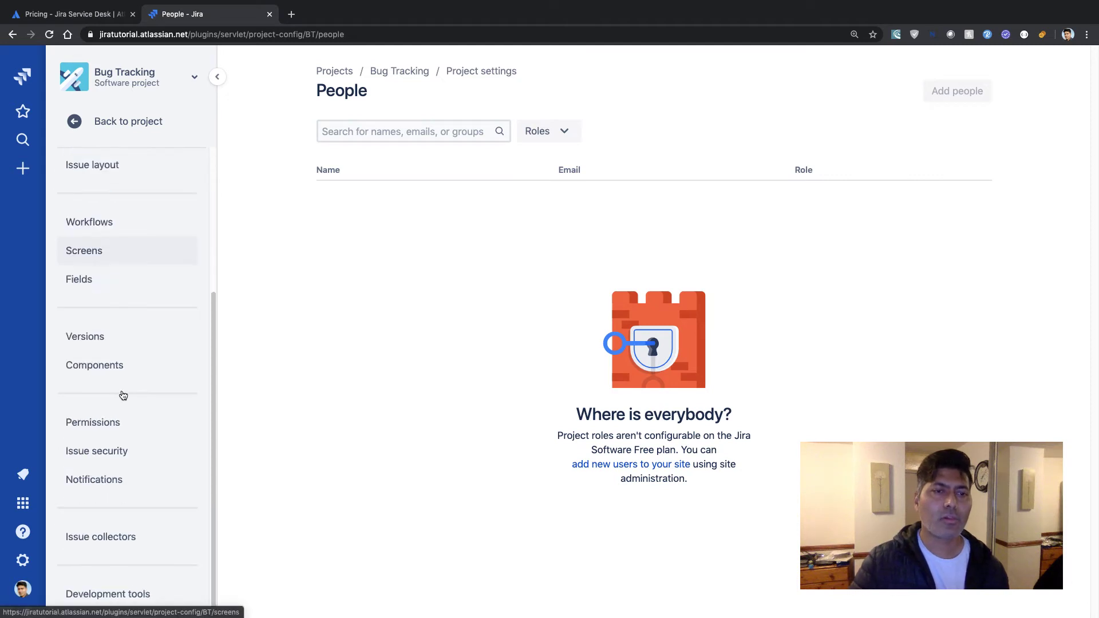
left_click(107, 420)
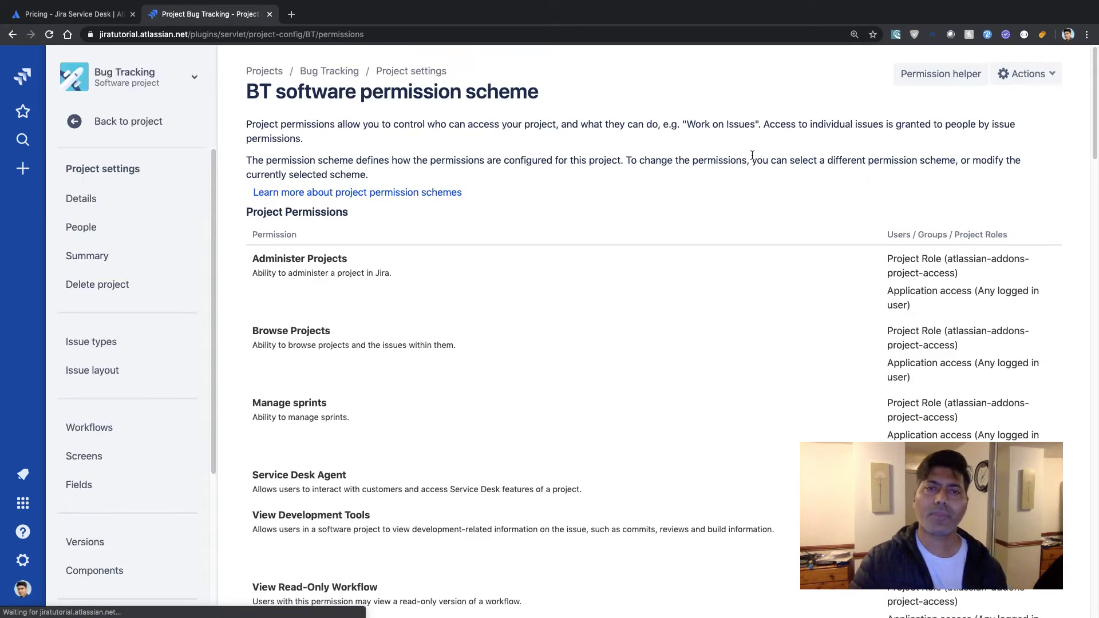
scroll(685, 188, "down", 10)
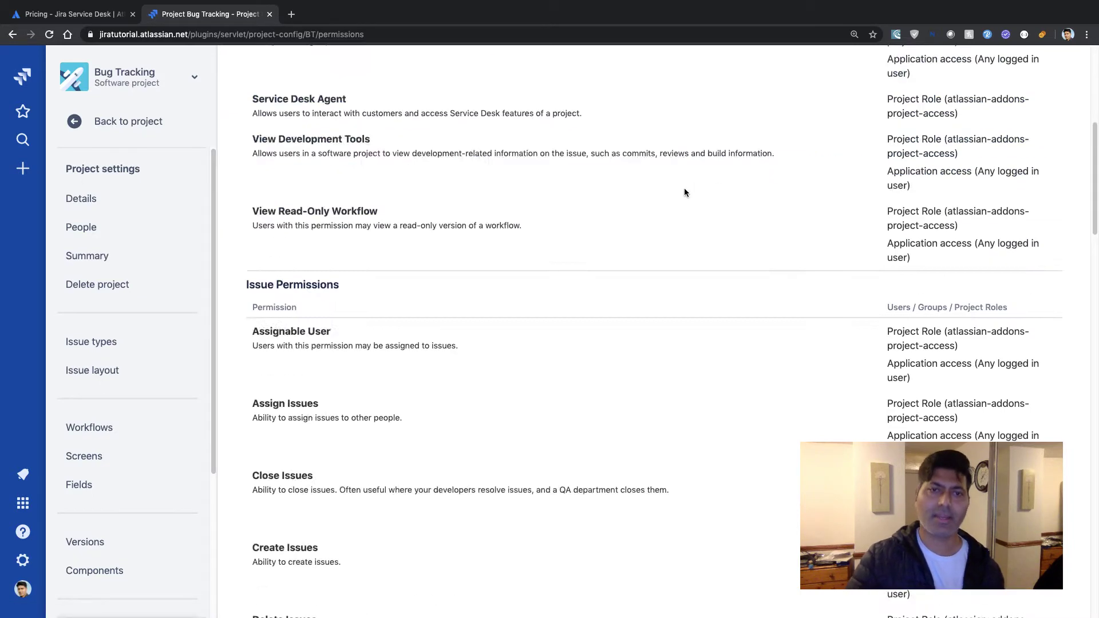
scroll(682, 190, "up", 10)
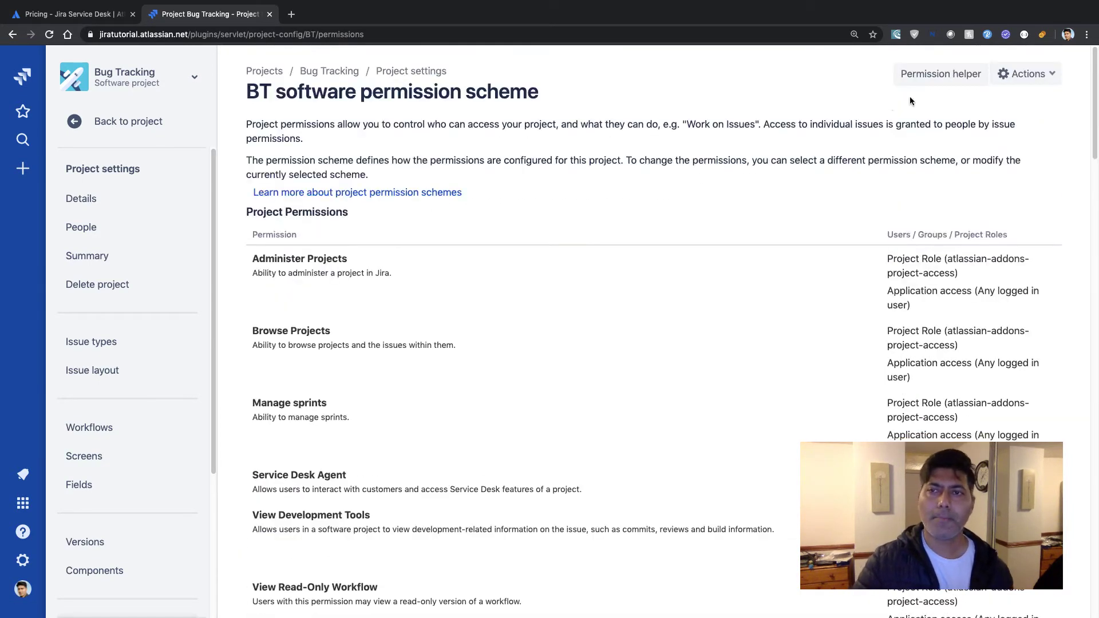
Open the BT software permission scheme for editing and examine whether its permissions can be changed
left_click(1046, 79)
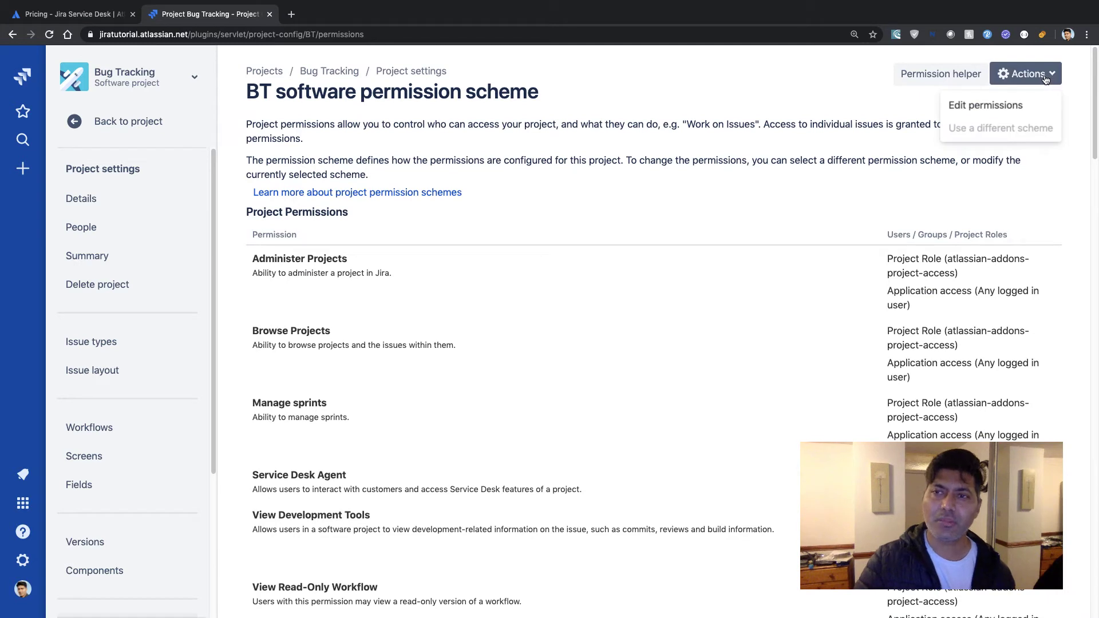
left_click(1008, 110)
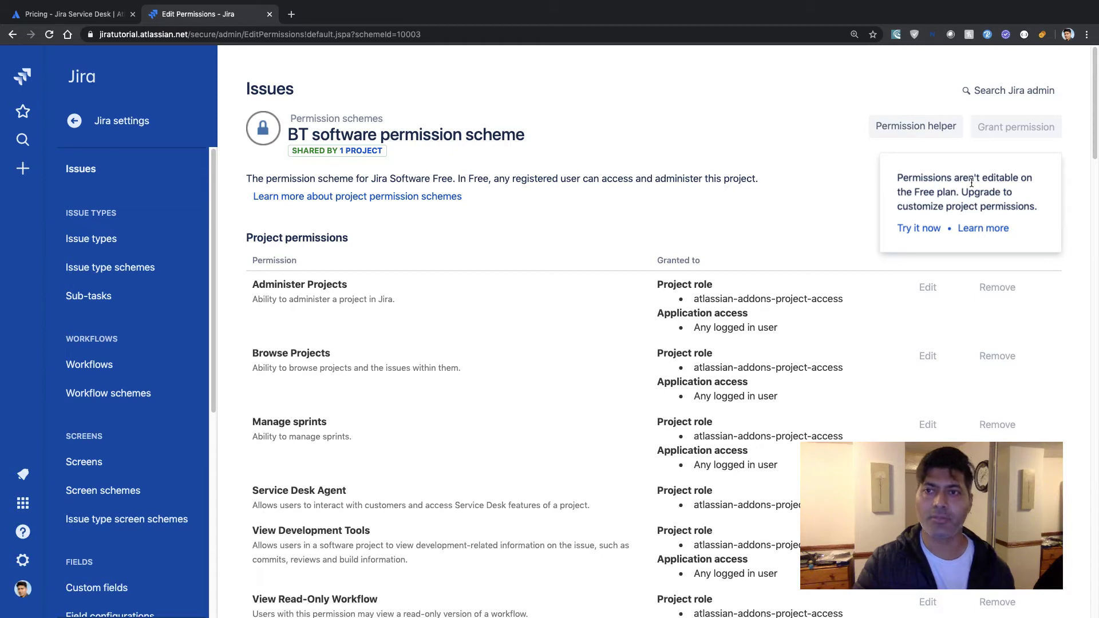
scroll(97, 392, "down", 4)
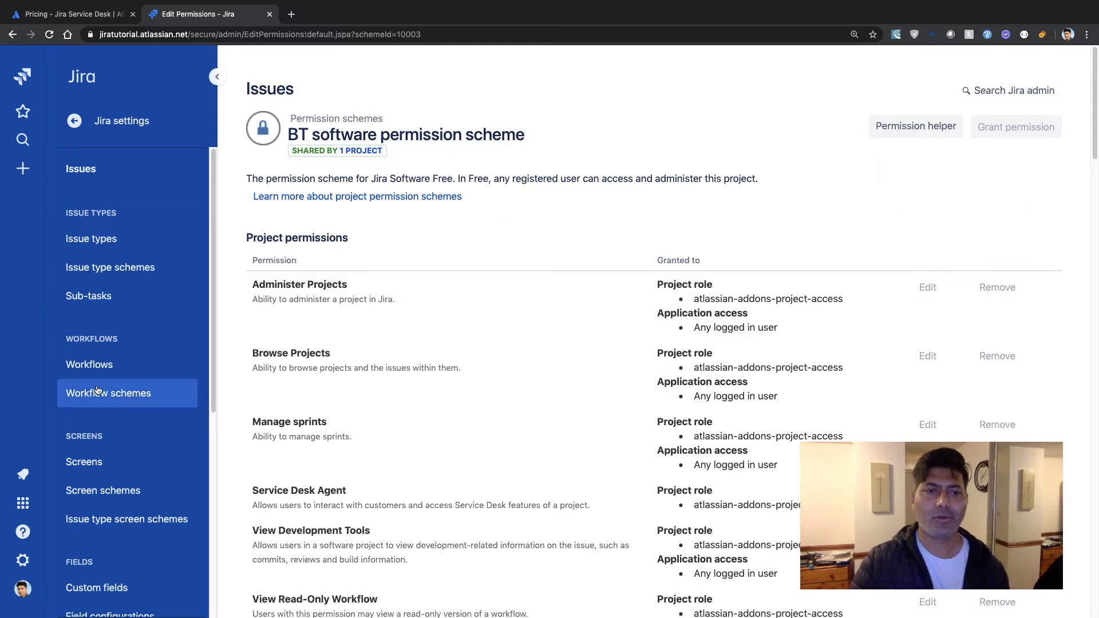
scroll(86, 274, "up", 4)
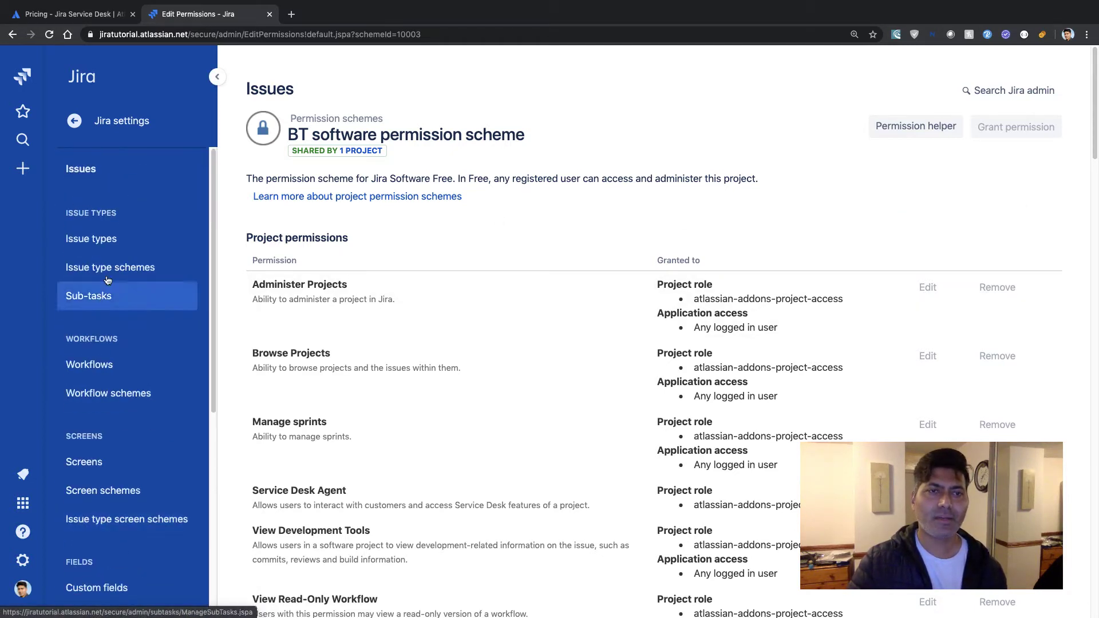
Leave the Jira administration settings and return to the Bug Tracking project's main navigation through the projects list
left_click(72, 120)
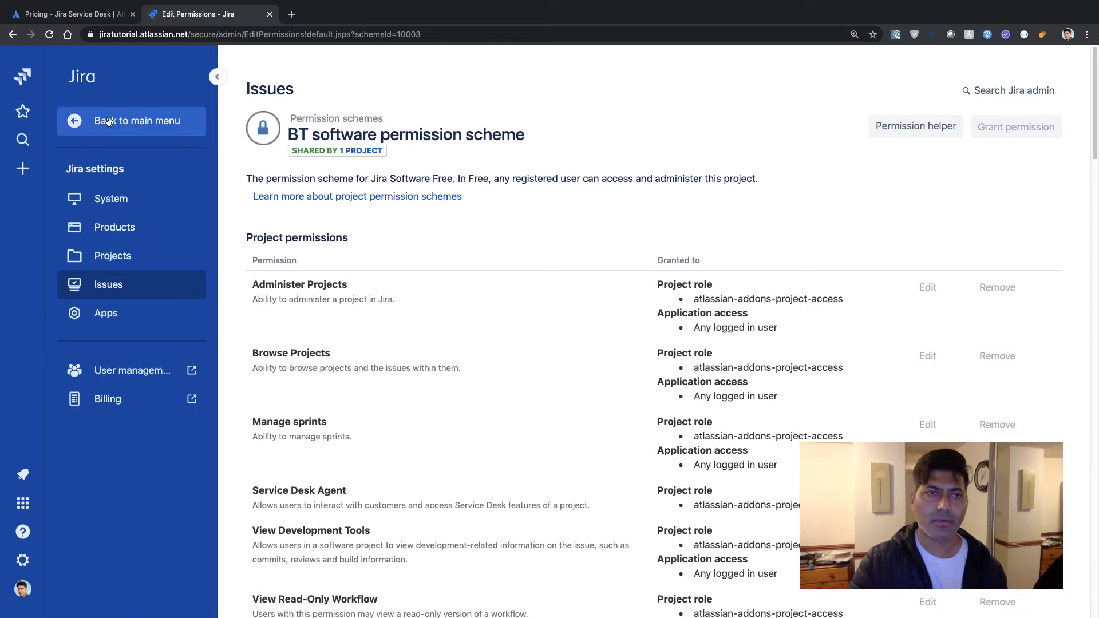
left_click(74, 123)
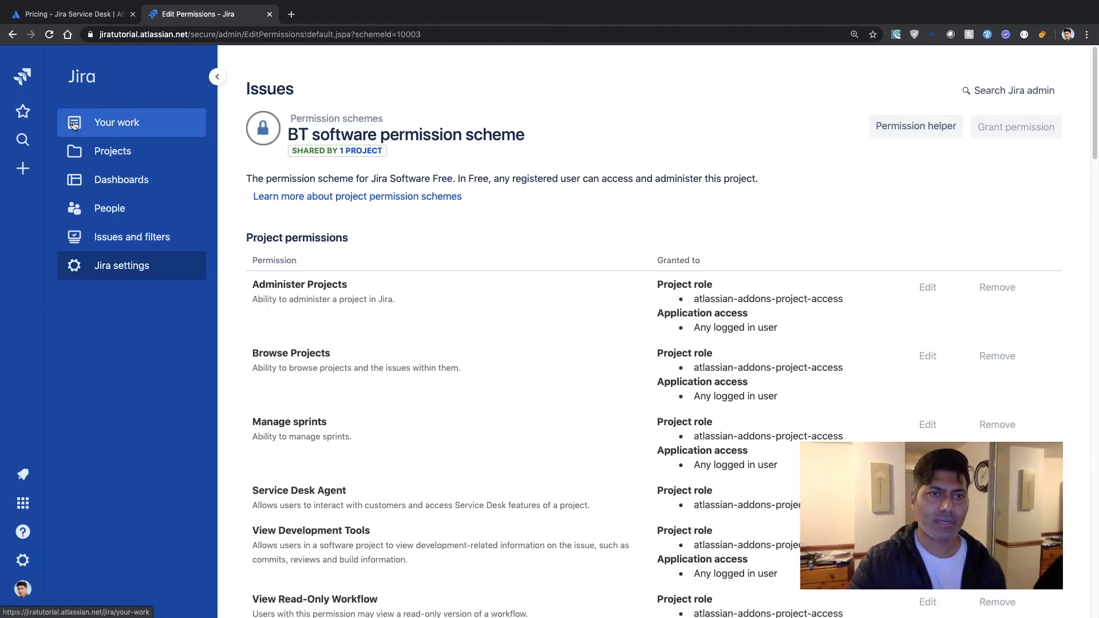
left_click(114, 159)
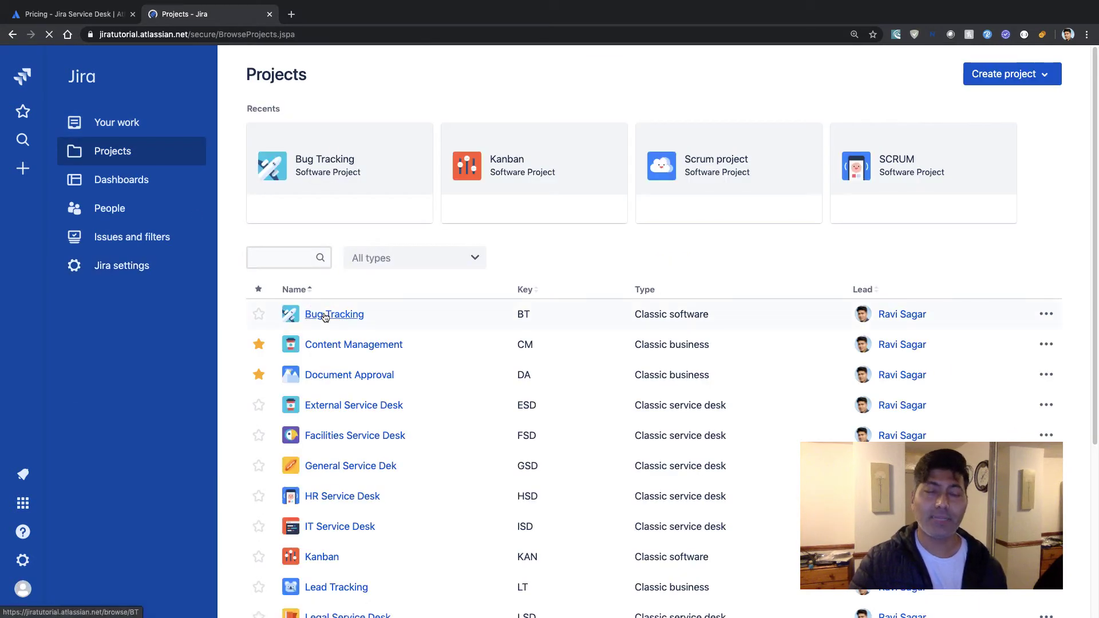
left_click(324, 316)
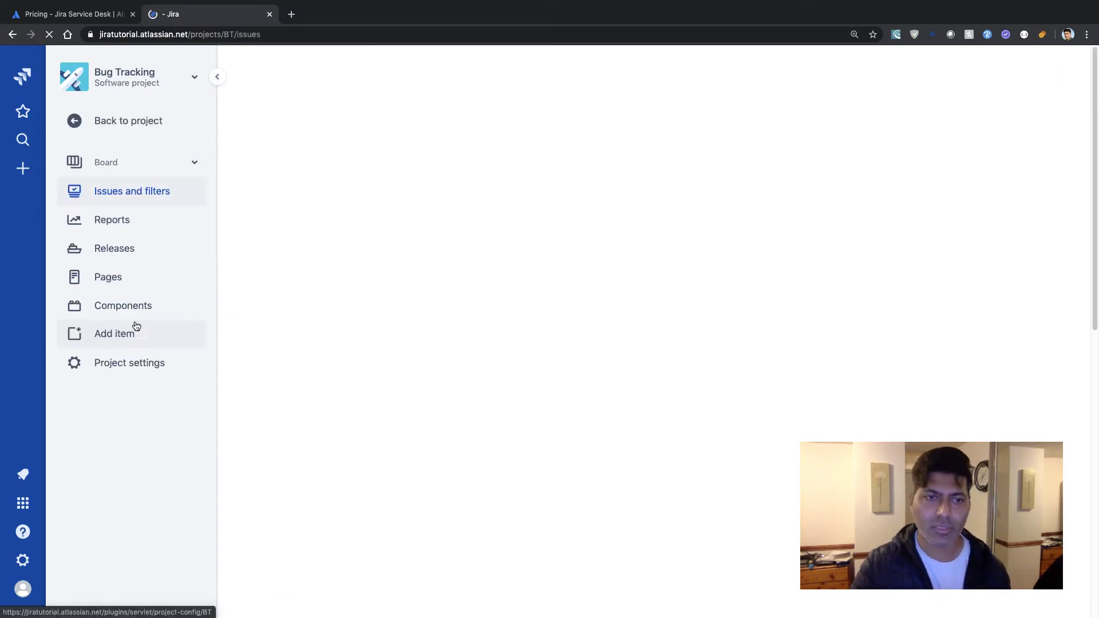
left_click(74, 122)
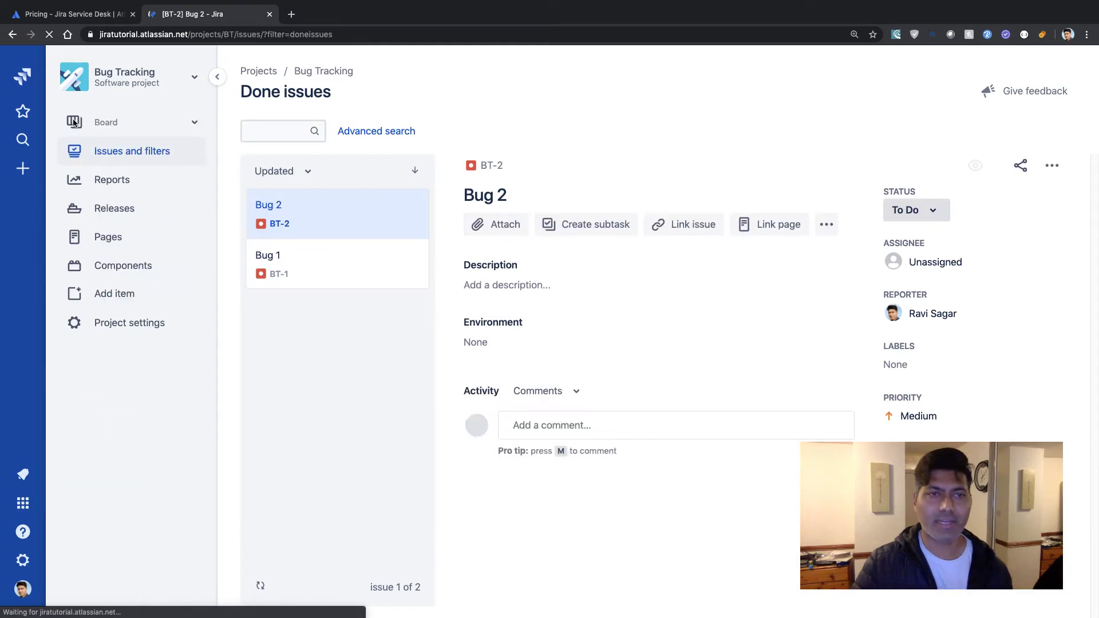
Open the Issue security page in the Bug Tracking project's settings
left_click(111, 319)
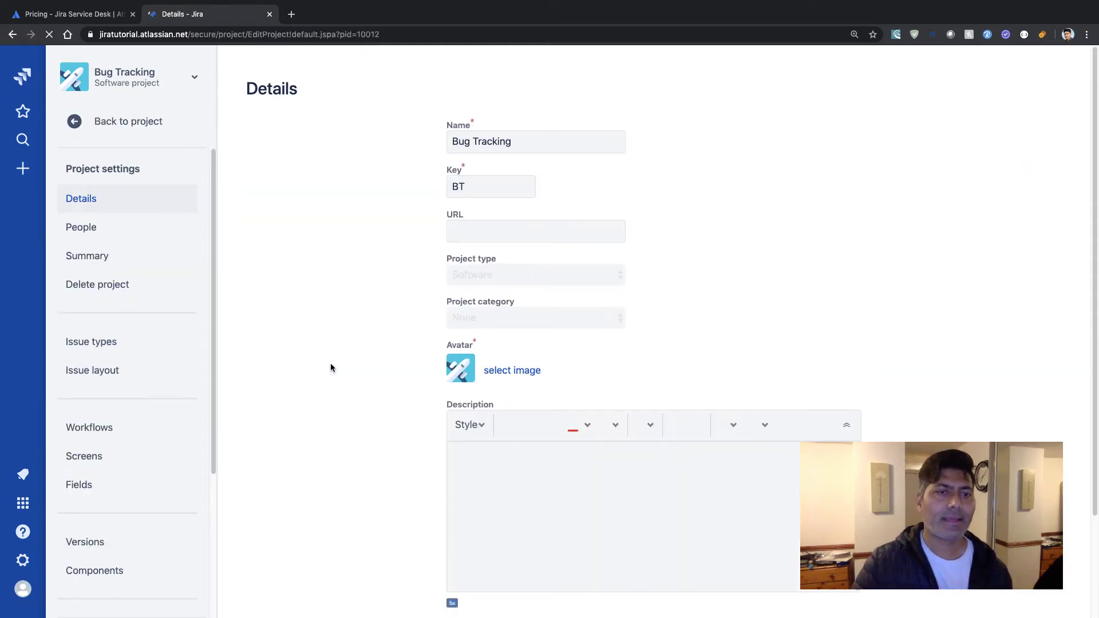
scroll(331, 365, "down", 2)
scroll(125, 371, "down", 4)
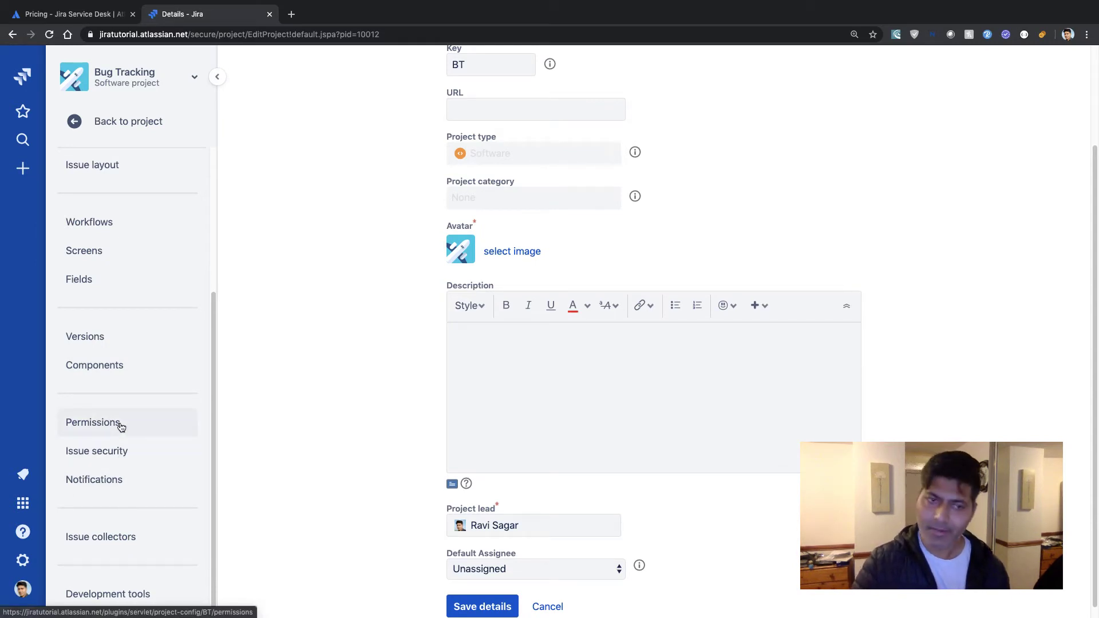
left_click(115, 455)
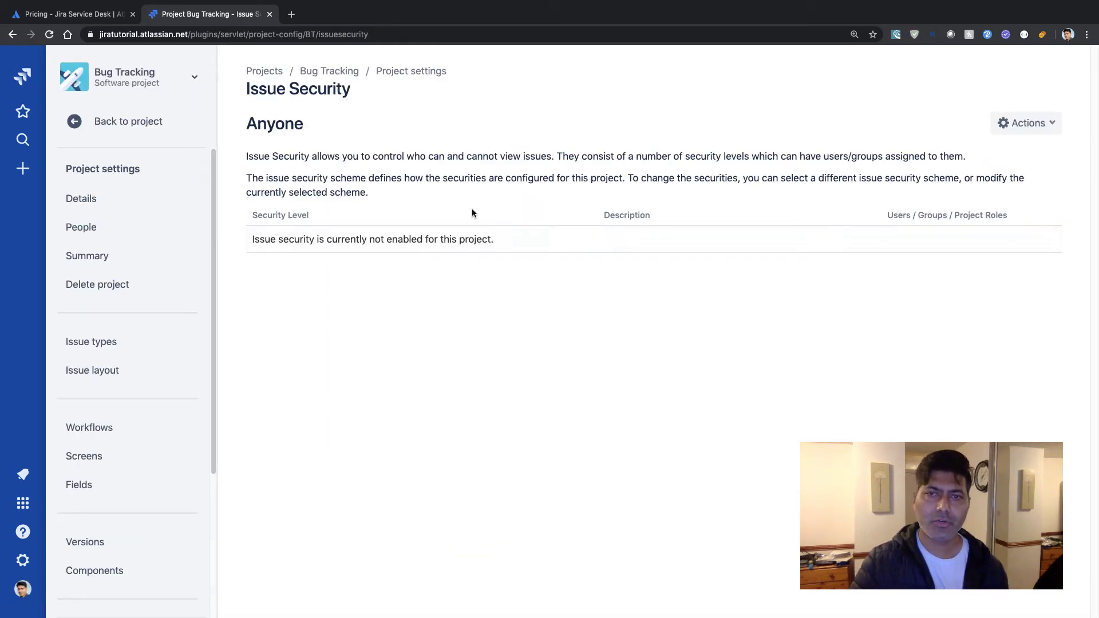
Go to the scheme selection for the project's issue security and follow it to the Issue Security Schemes administration
left_click(1035, 124)
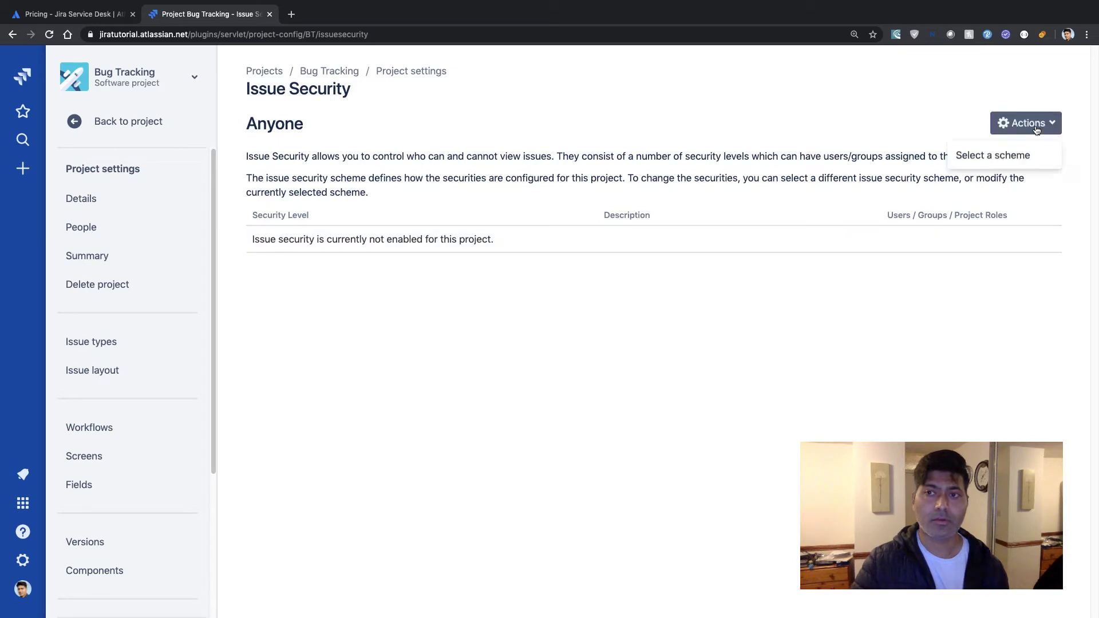
left_click(1008, 158)
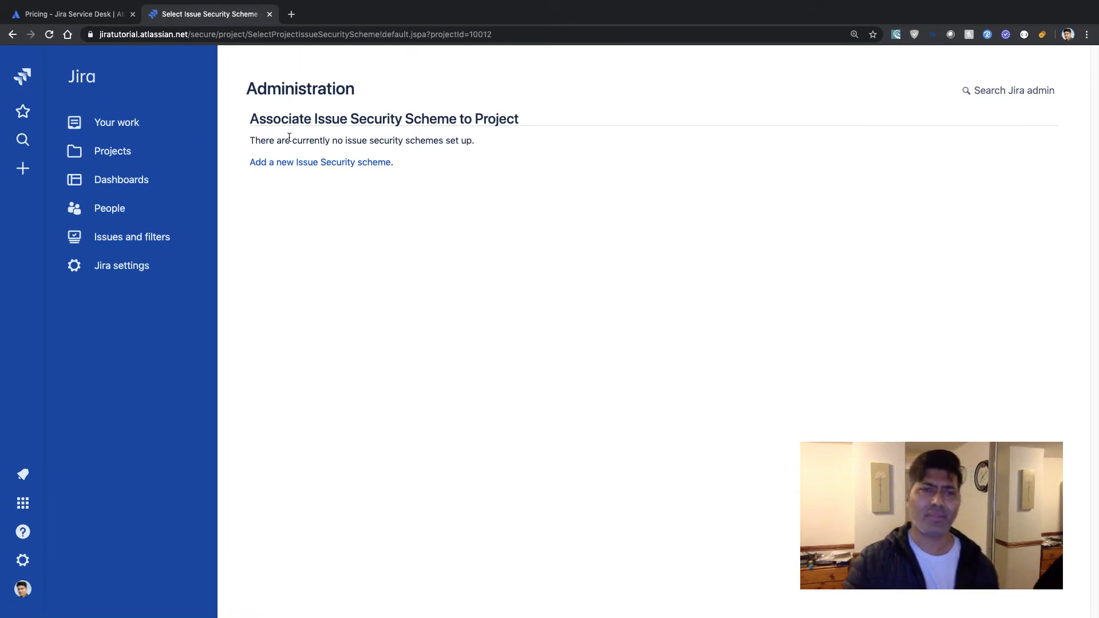
left_click(312, 163)
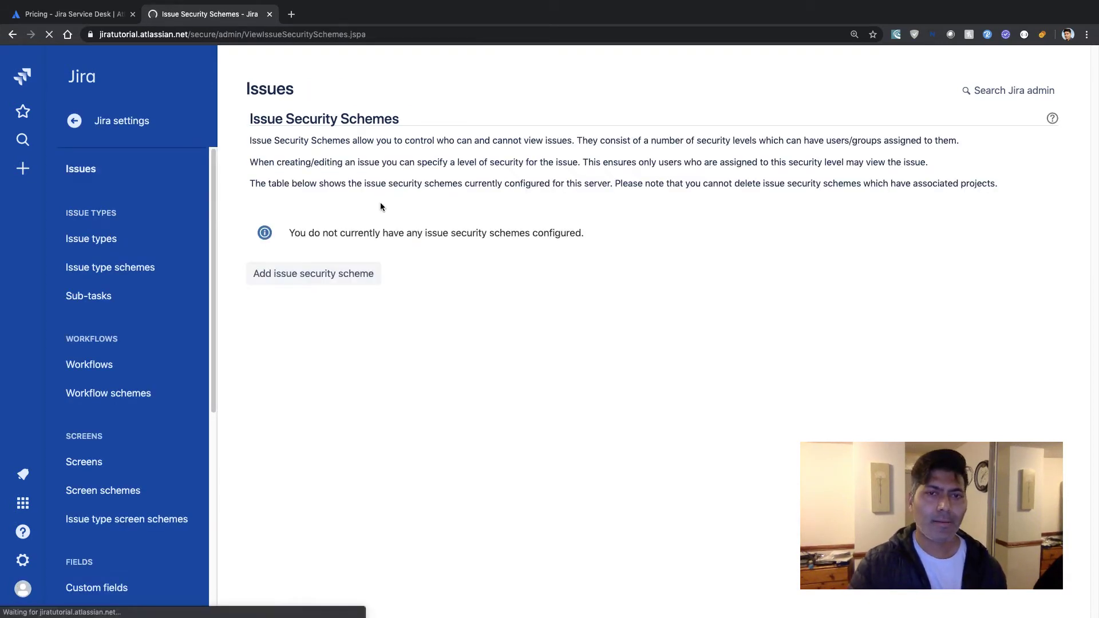
Add an issue security scheme named "Only Project Developers" with no description
left_click(328, 273)
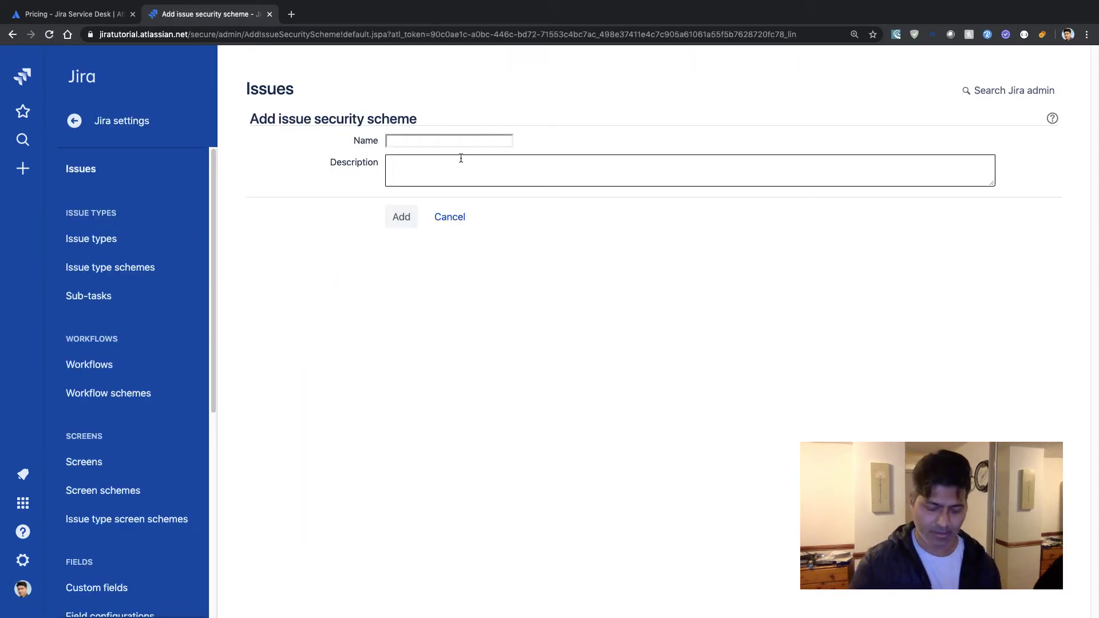
type("Only")
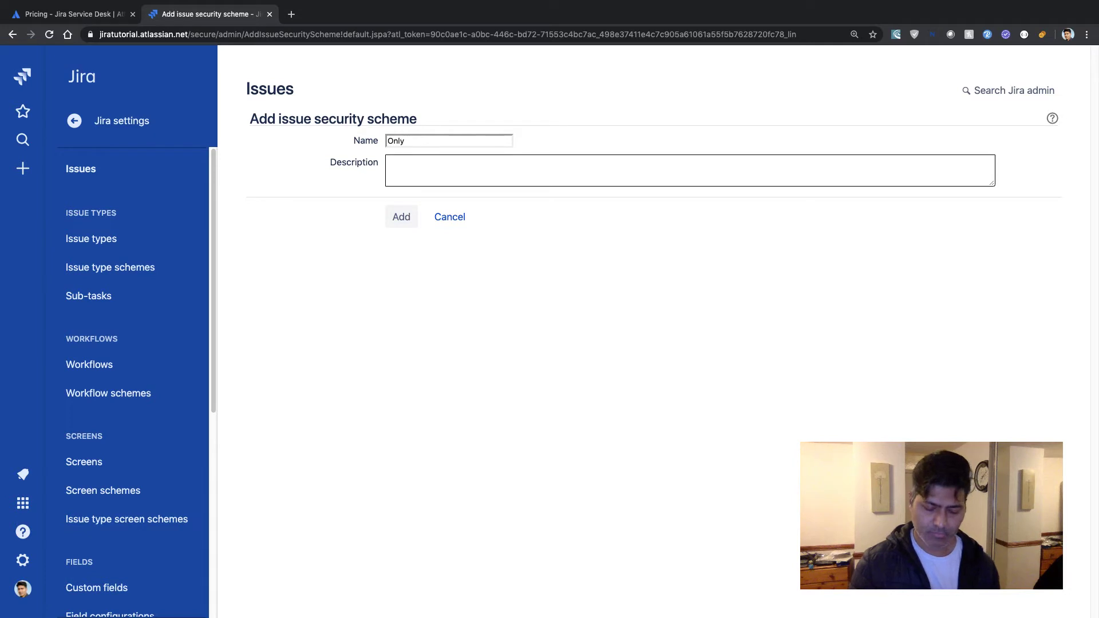
type(" Project Dv")
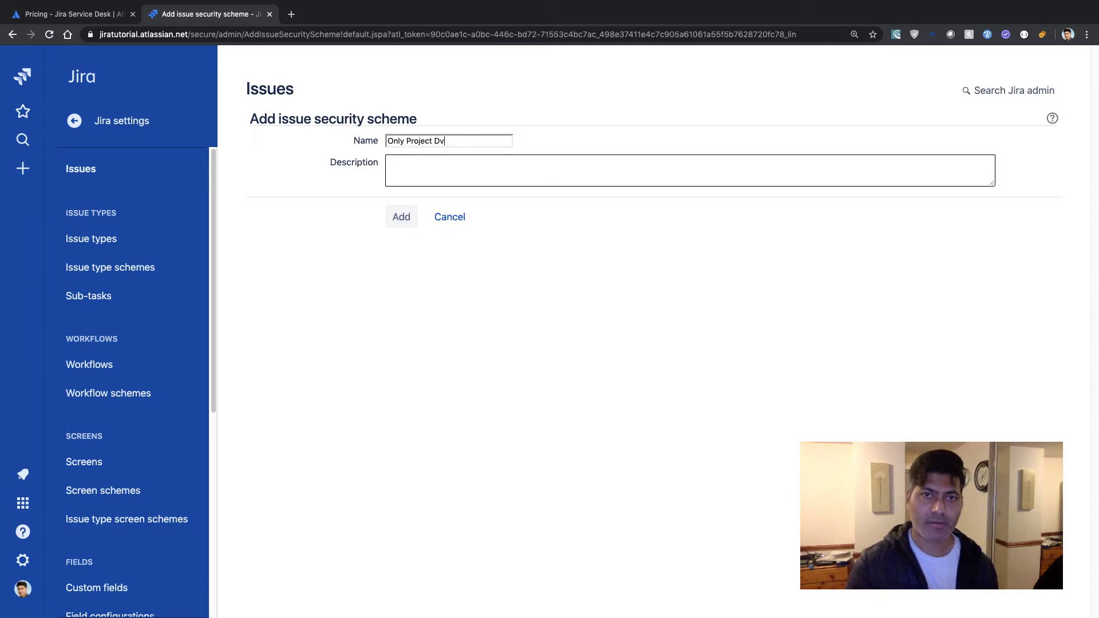
key("BackSpace")
type("evelopers")
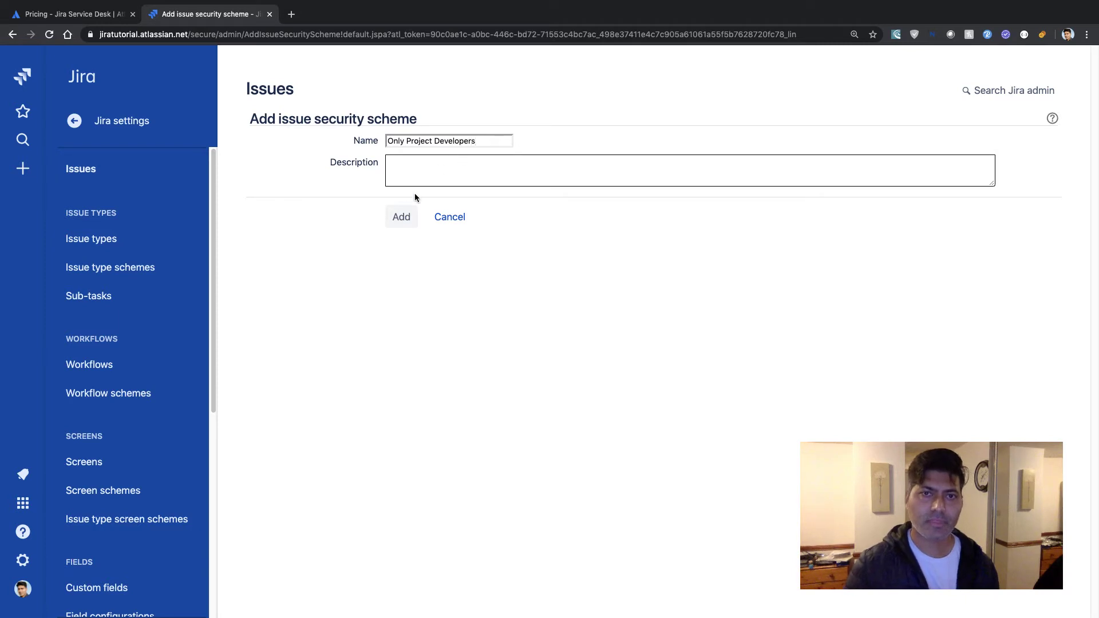
left_click(405, 219)
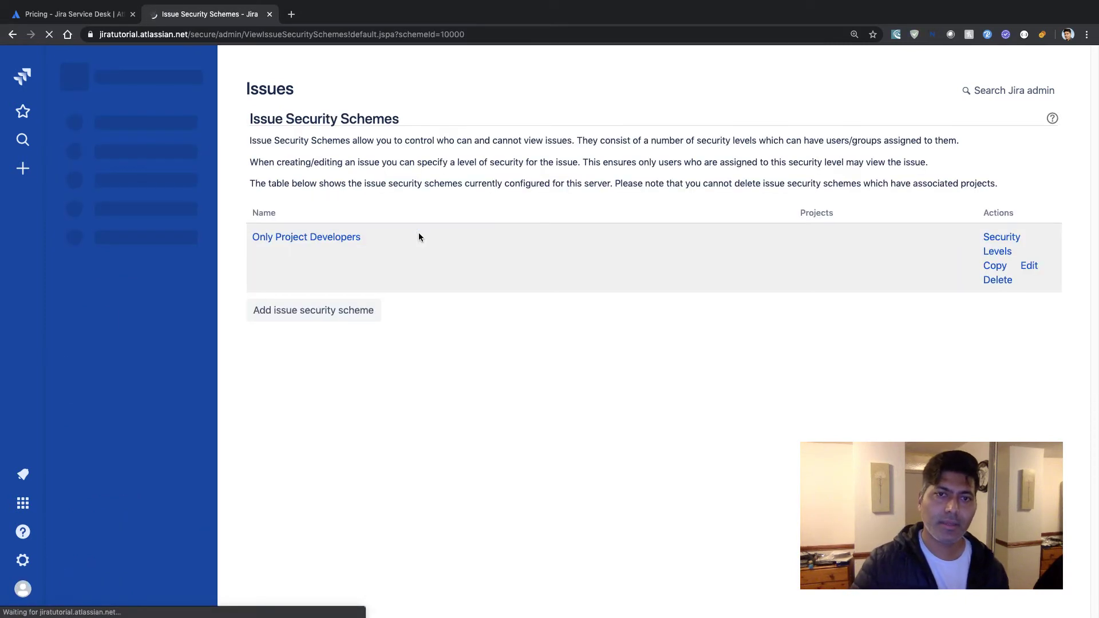
View the security levels of the Only Project Developers scheme and return to the list of issue security schemes
left_click(988, 252)
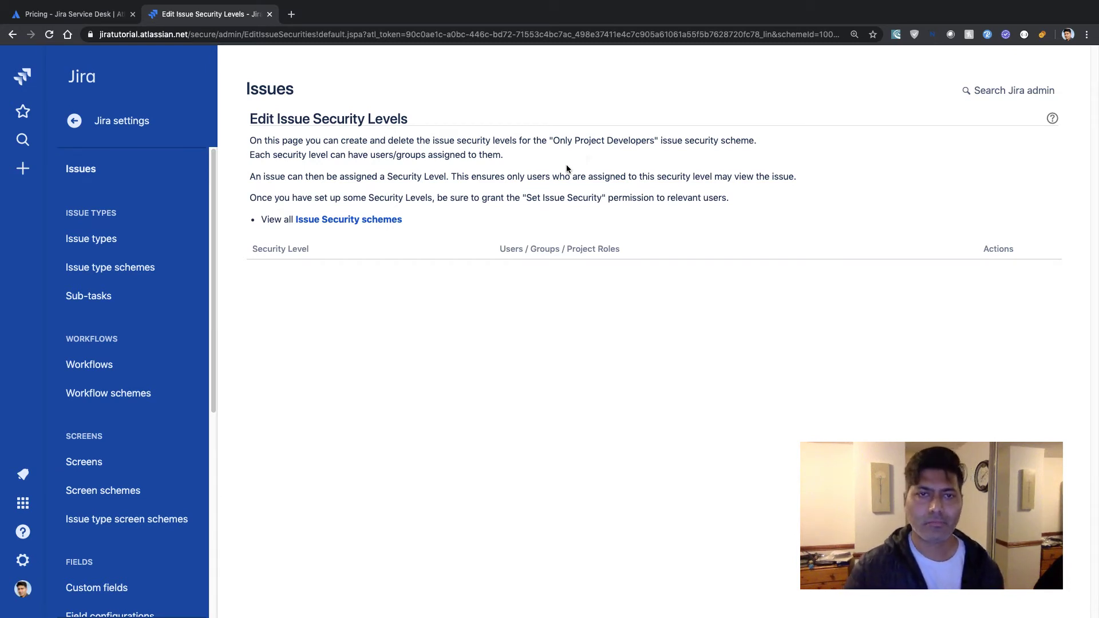
left_click(342, 221)
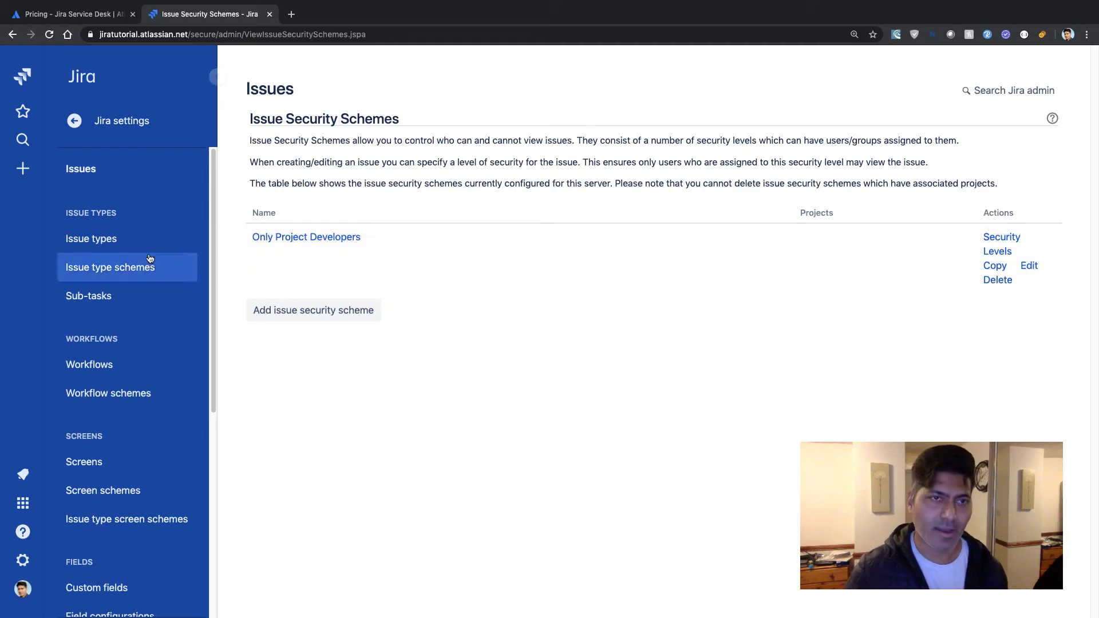
left_click(74, 122)
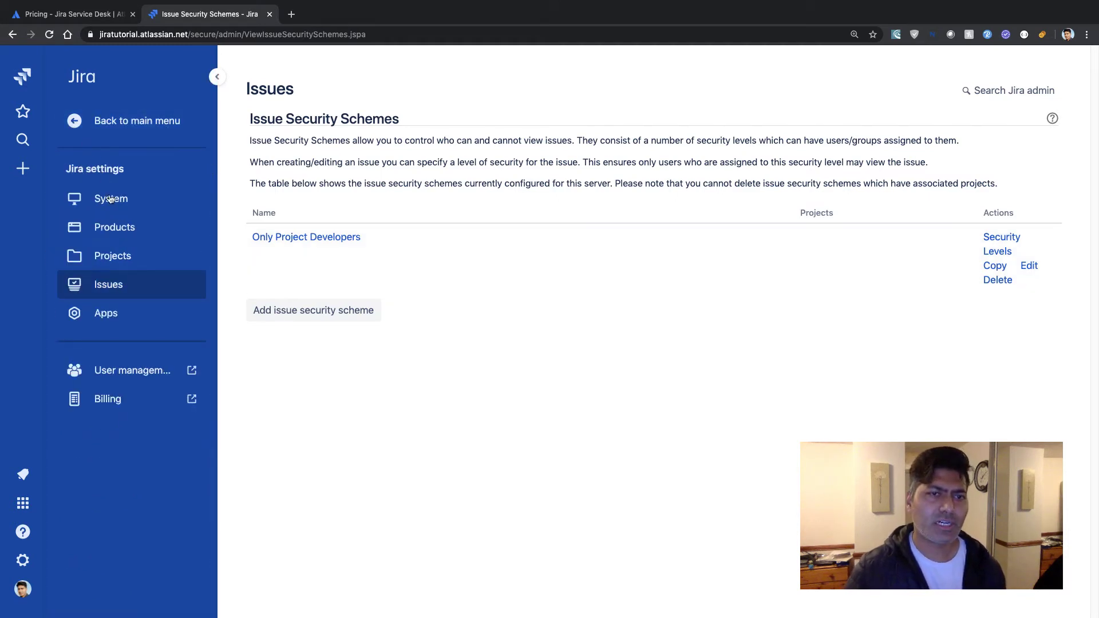
left_click(108, 284)
scroll(108, 285, "down", 6)
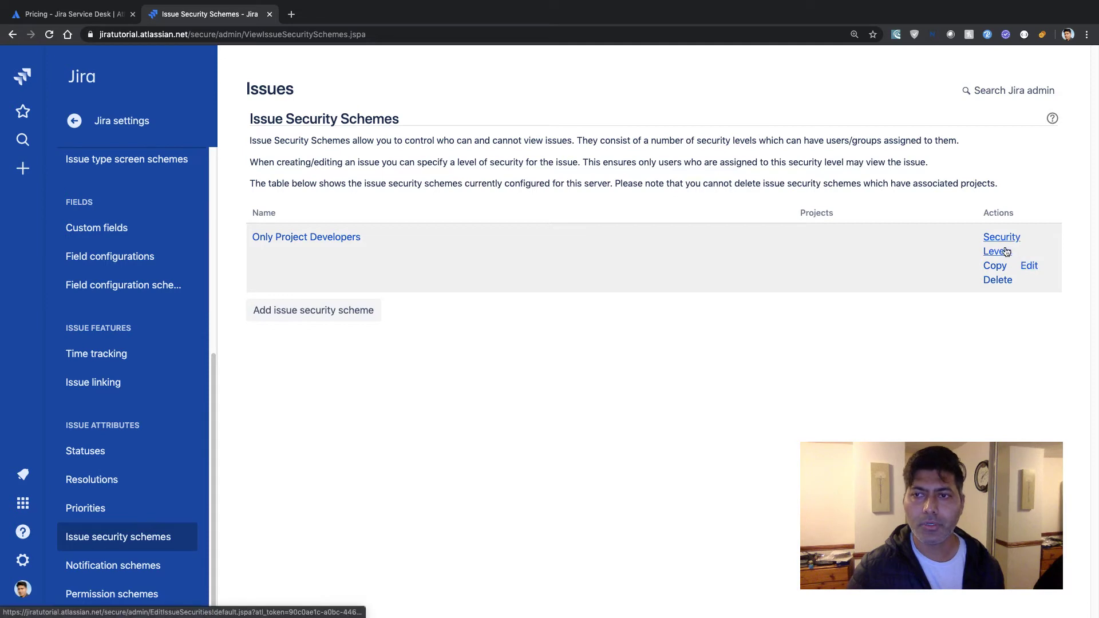
Check the Default Security Level choices of the Only Project Developers scheme without saving, and reopen its security levels
left_click(1029, 267)
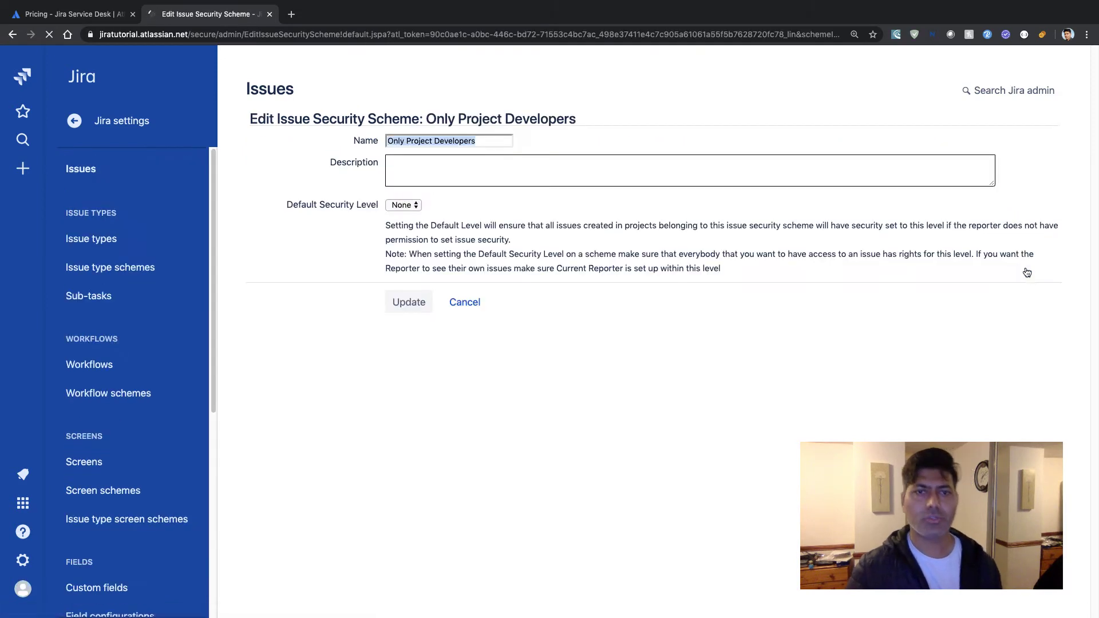
left_click(416, 206)
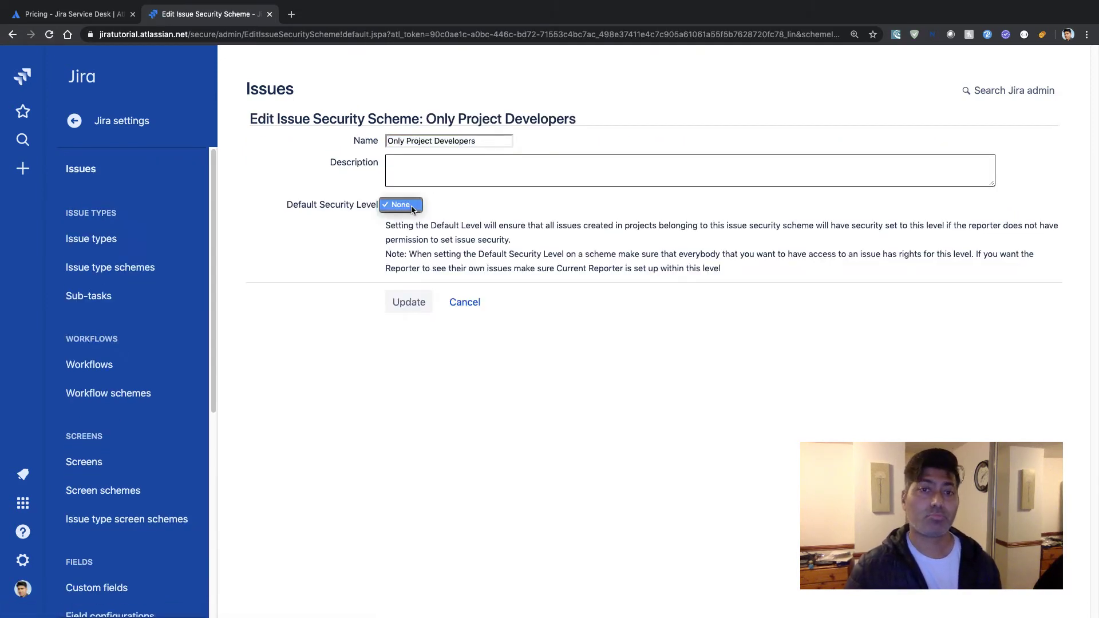
left_click(548, 264)
left_click(466, 304)
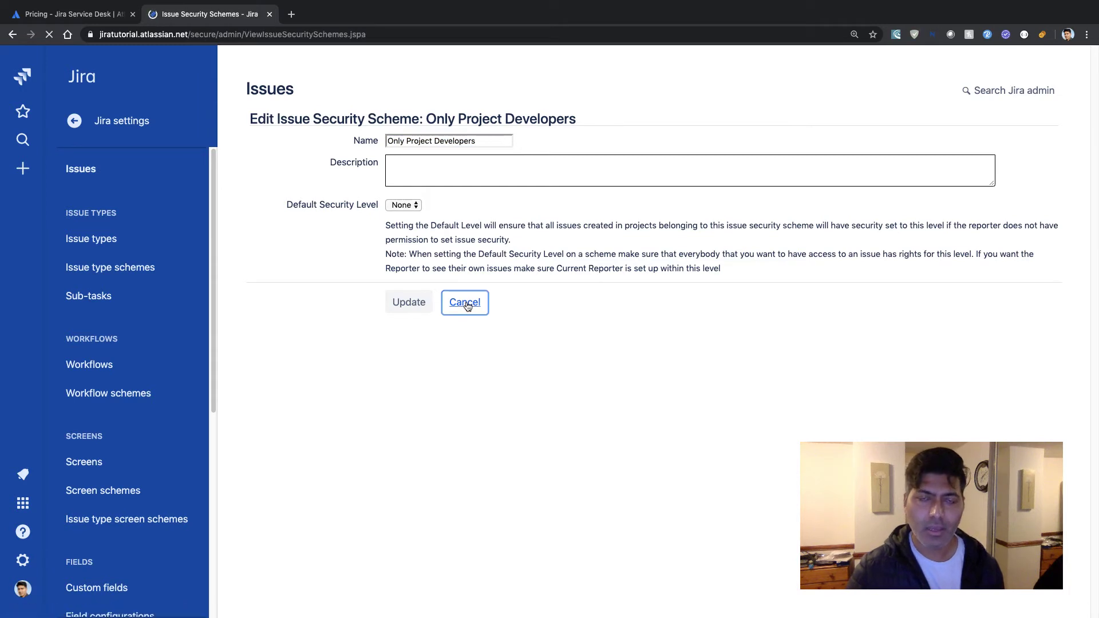
left_click(994, 251)
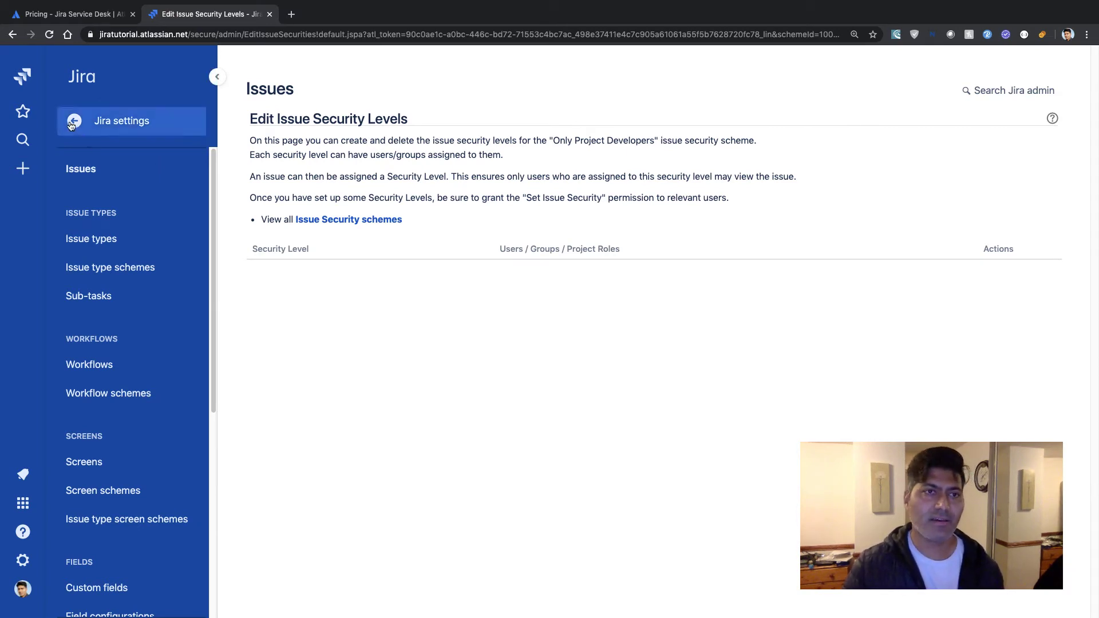
Go to the Jira projects administration list and open the Bug Tracking project
left_click(120, 122)
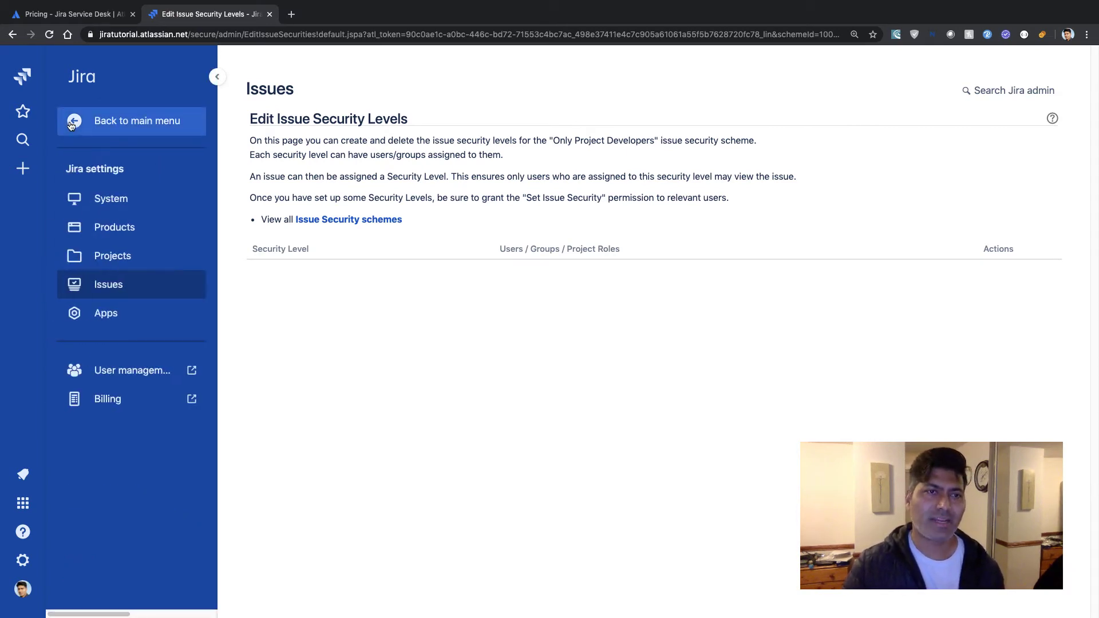
left_click(127, 259)
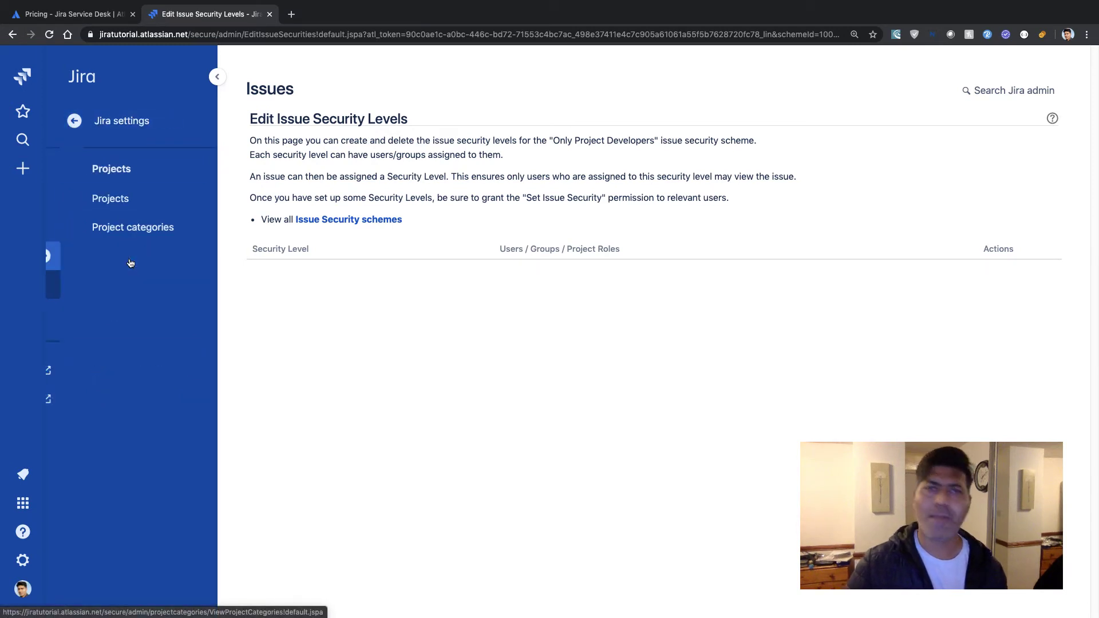
right_click(92, 192)
left_click(90, 195)
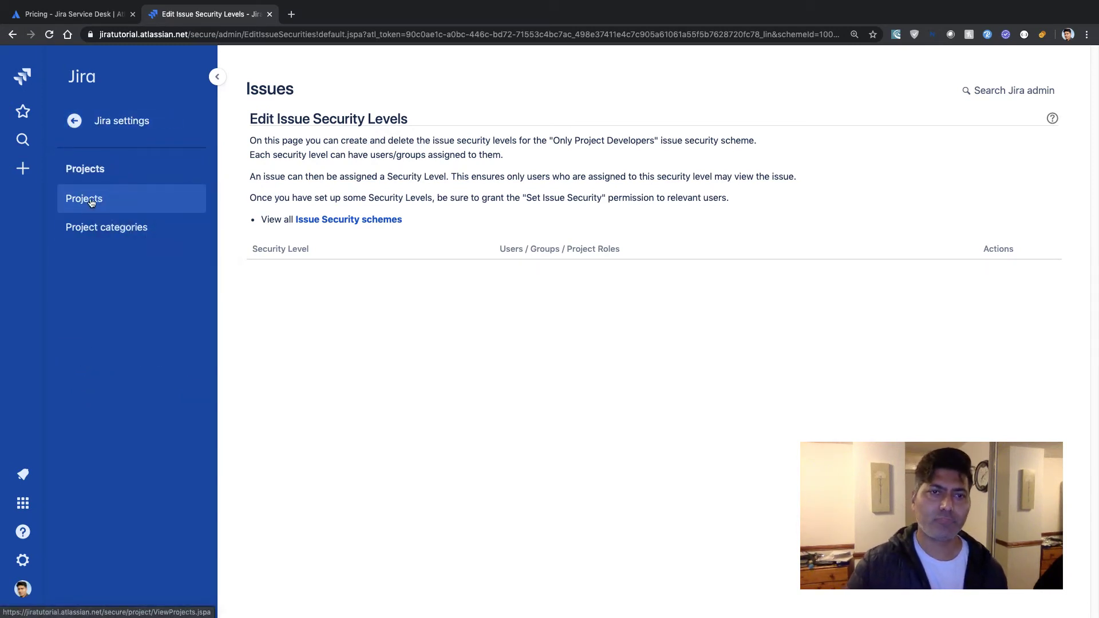
left_click(93, 200)
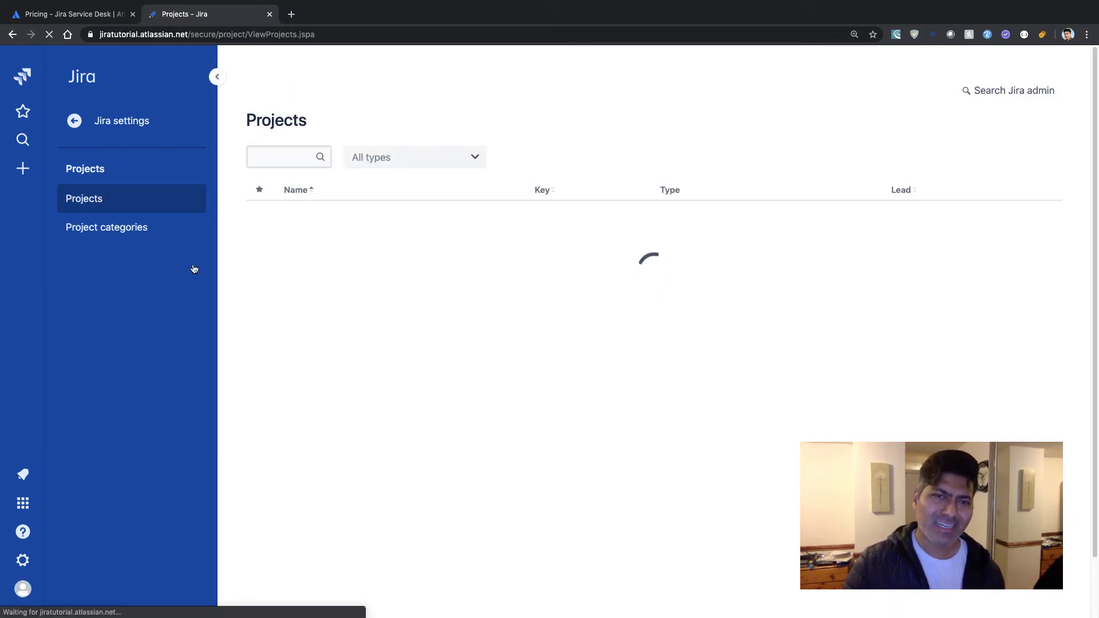
left_click(333, 225)
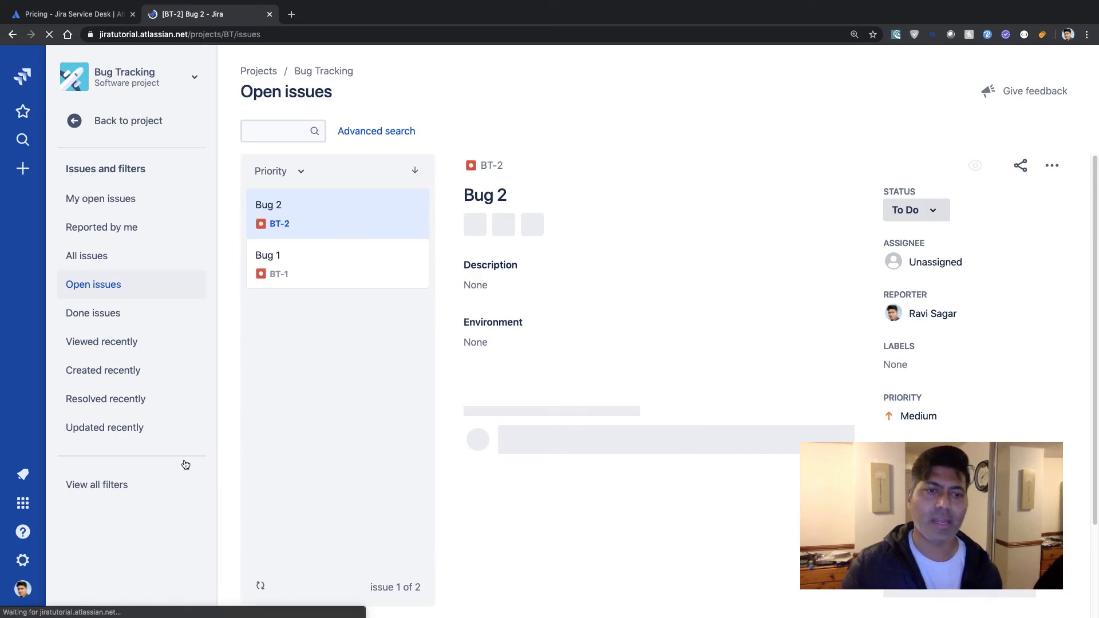
Open the Issue security page in the Bug Tracking project's settings
left_click(90, 121)
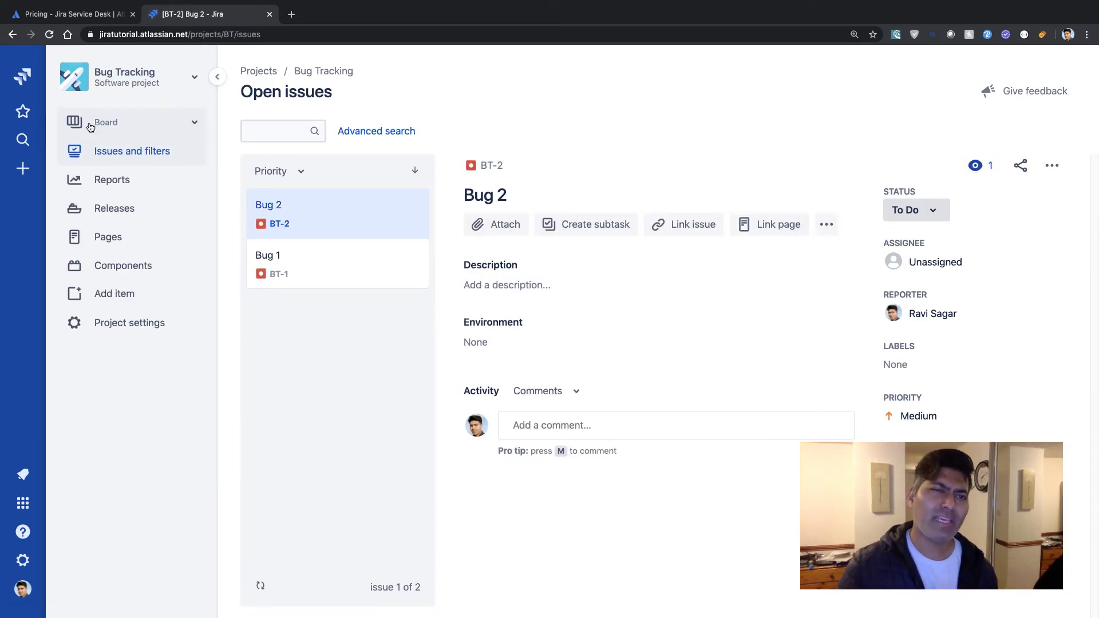
left_click(140, 324)
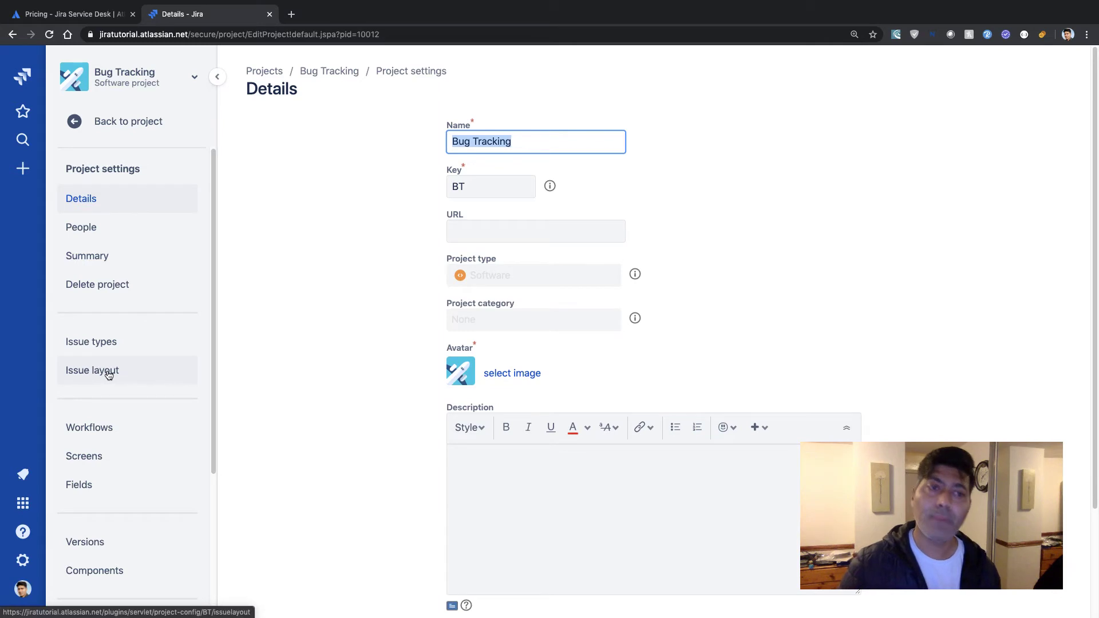
scroll(123, 301, "down", 4)
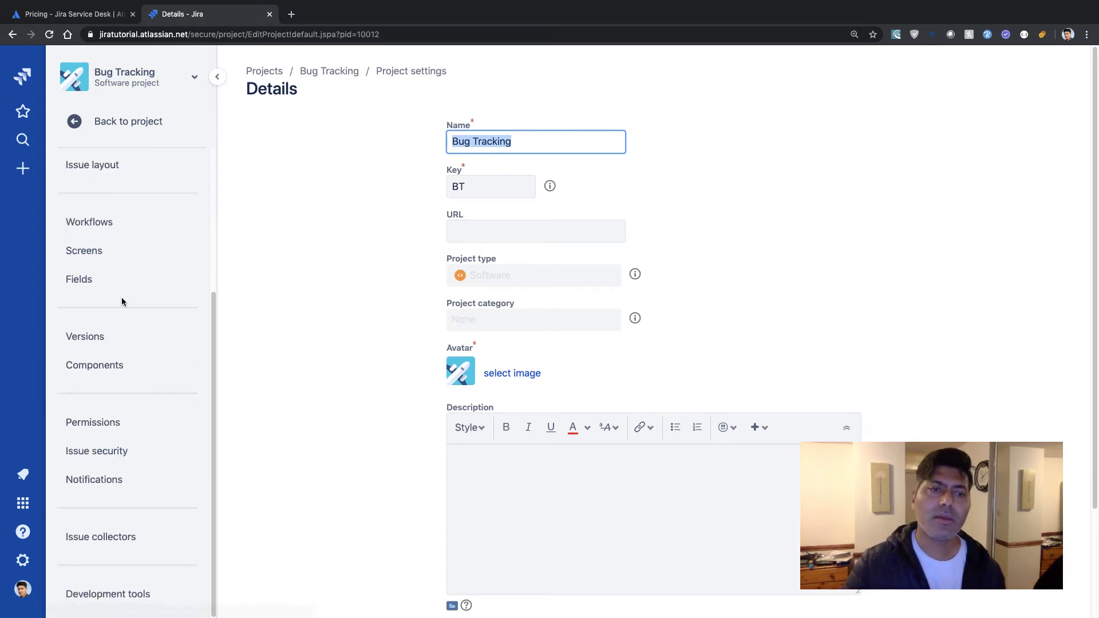
left_click(118, 456)
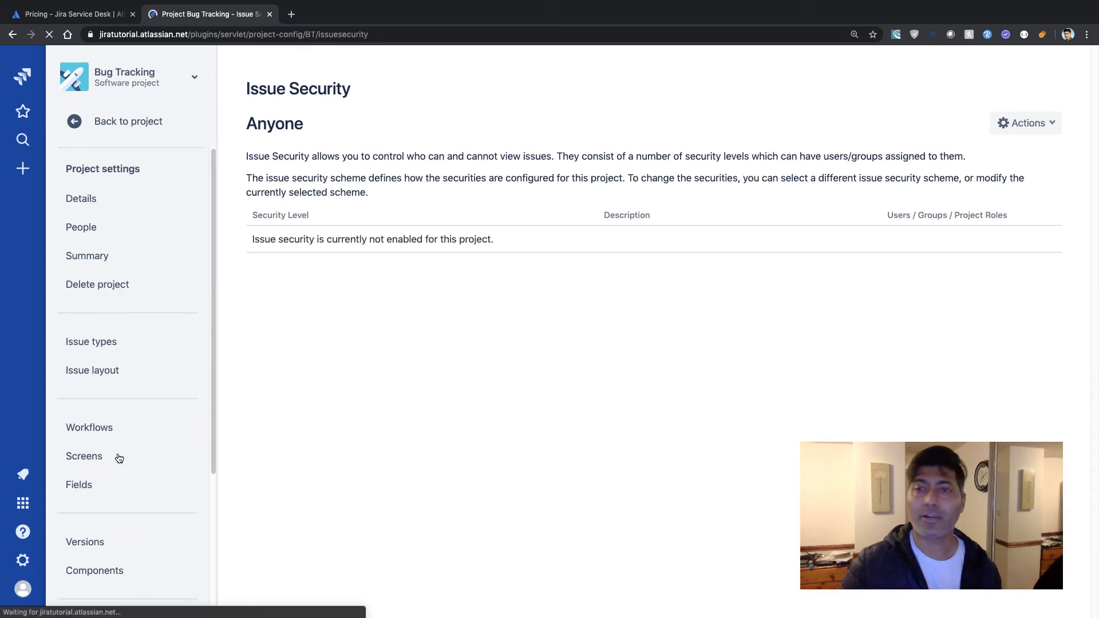
Associate the Only Project Developers issue security scheme with the Bug Tracking project
left_click(1038, 129)
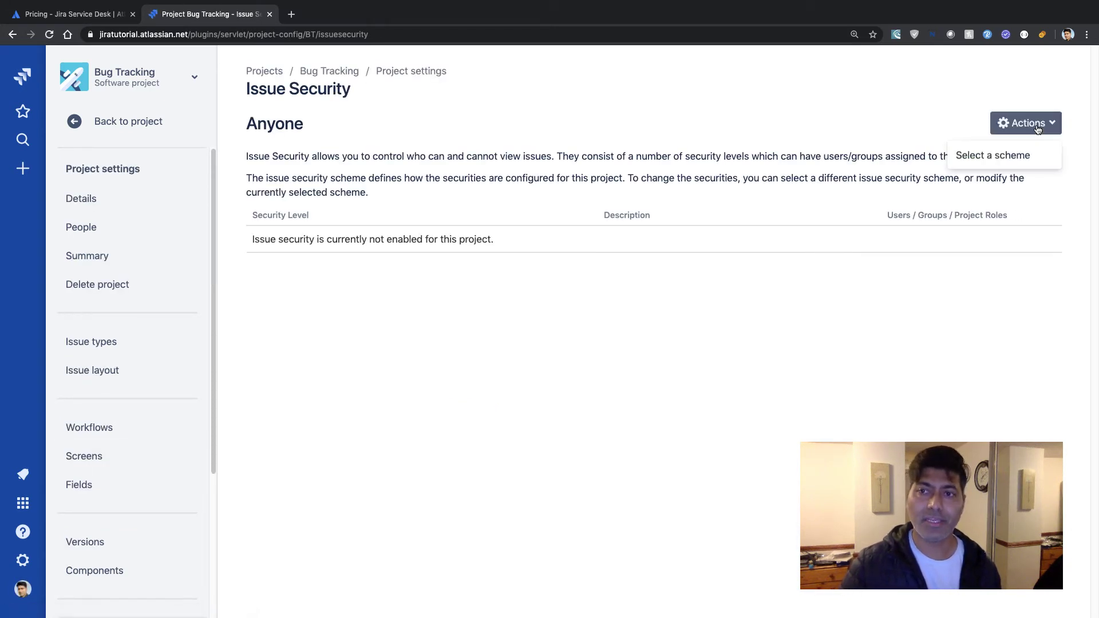
left_click(1001, 159)
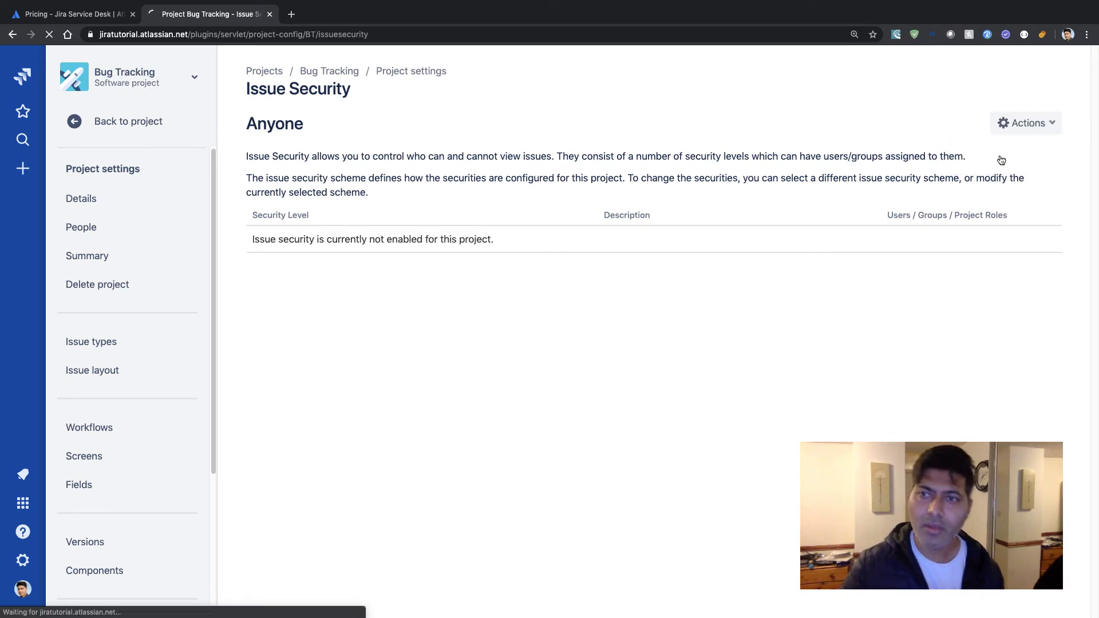
left_click(447, 165)
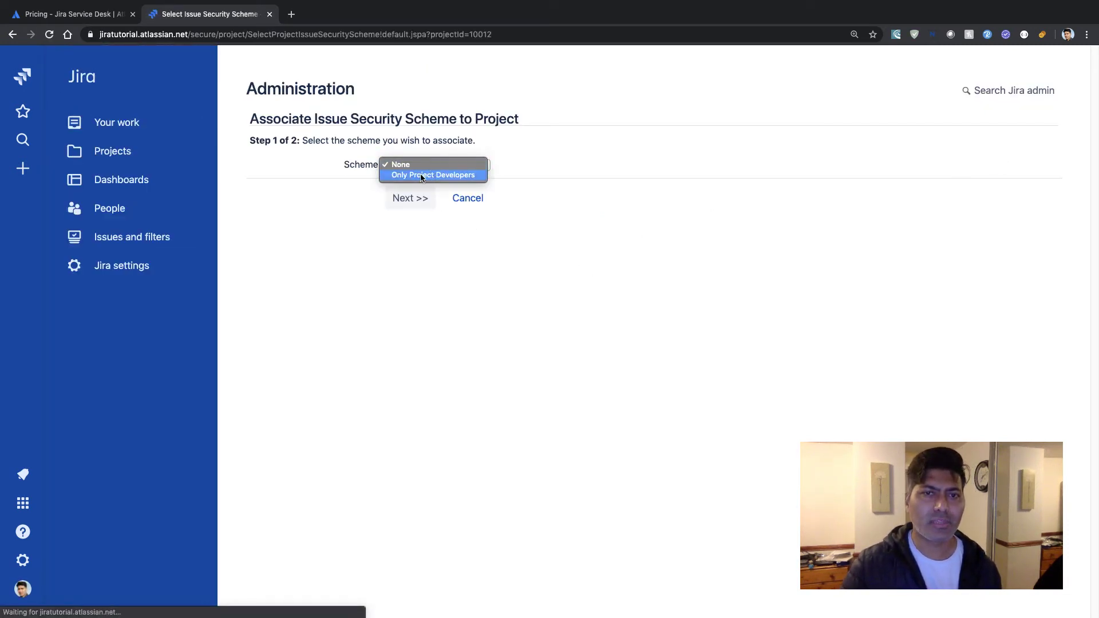
left_click(422, 175)
left_click(410, 202)
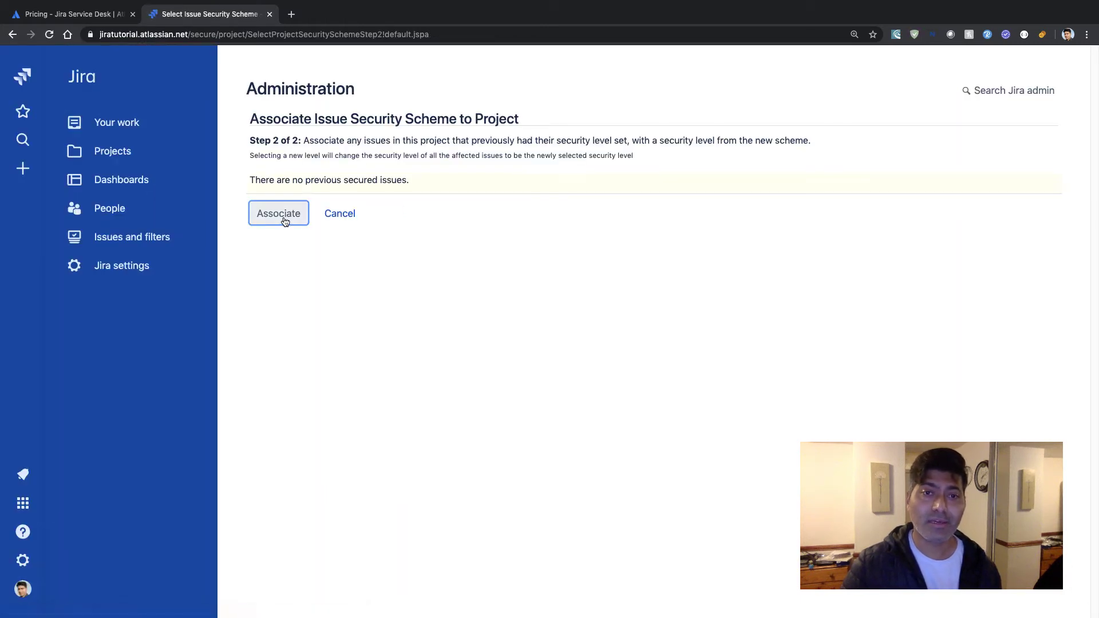
left_click(280, 213)
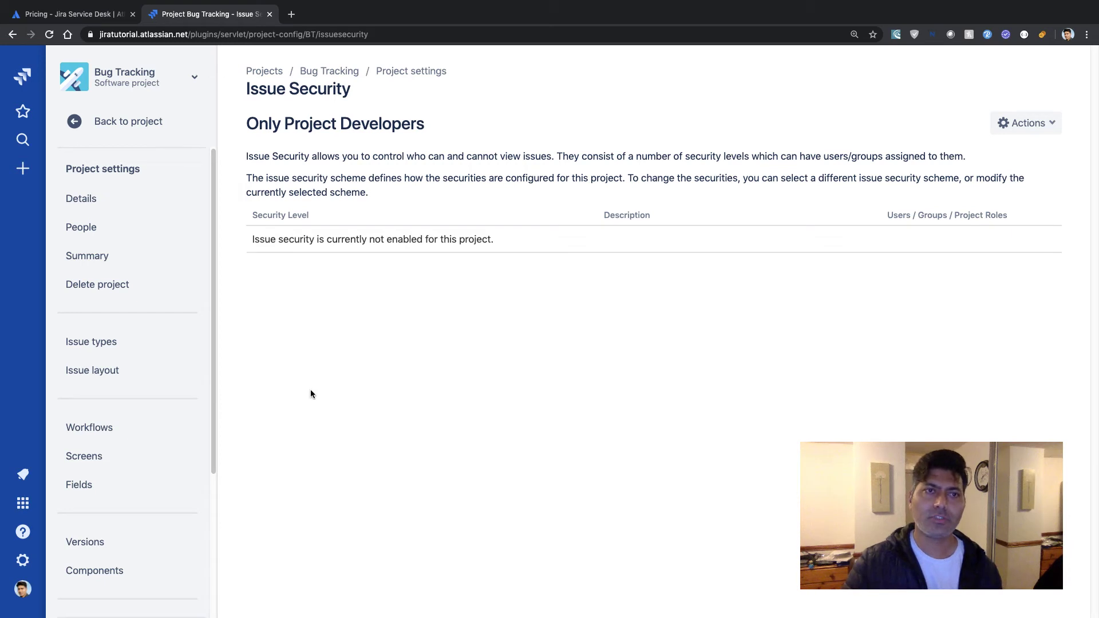
Search the administration pages for "rol" and open Project roles
key("period")
type("rol")
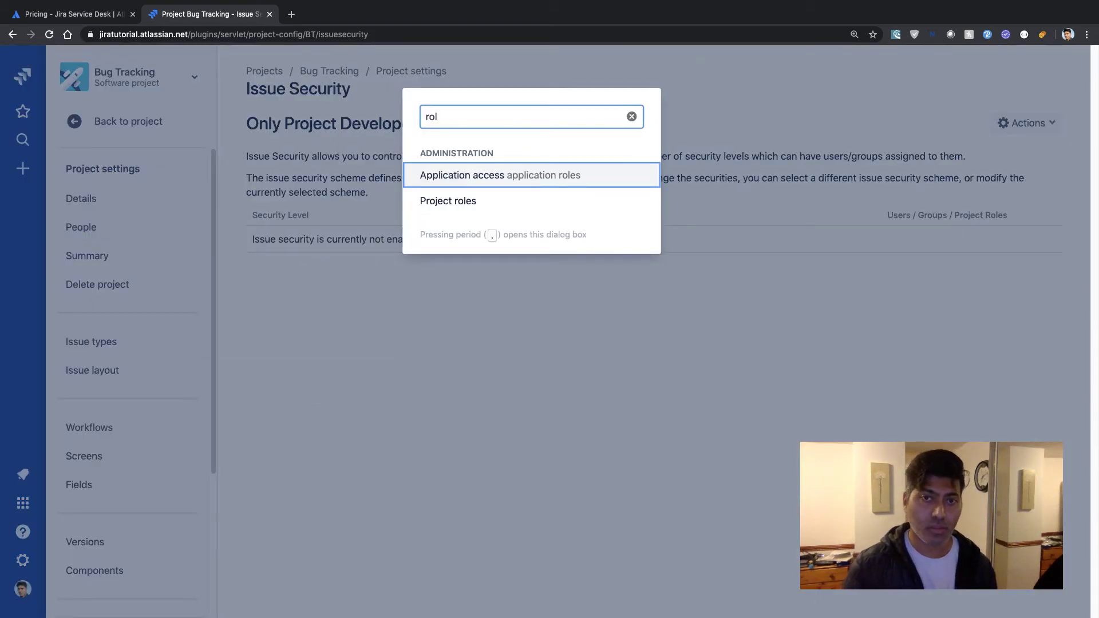
key("Down")
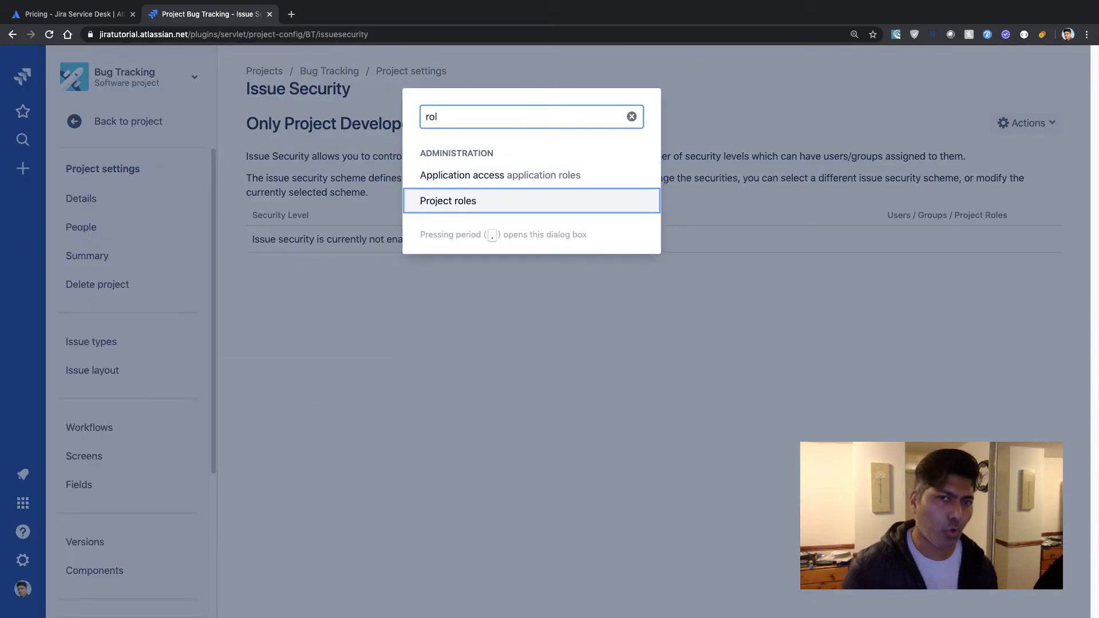
key("Return")
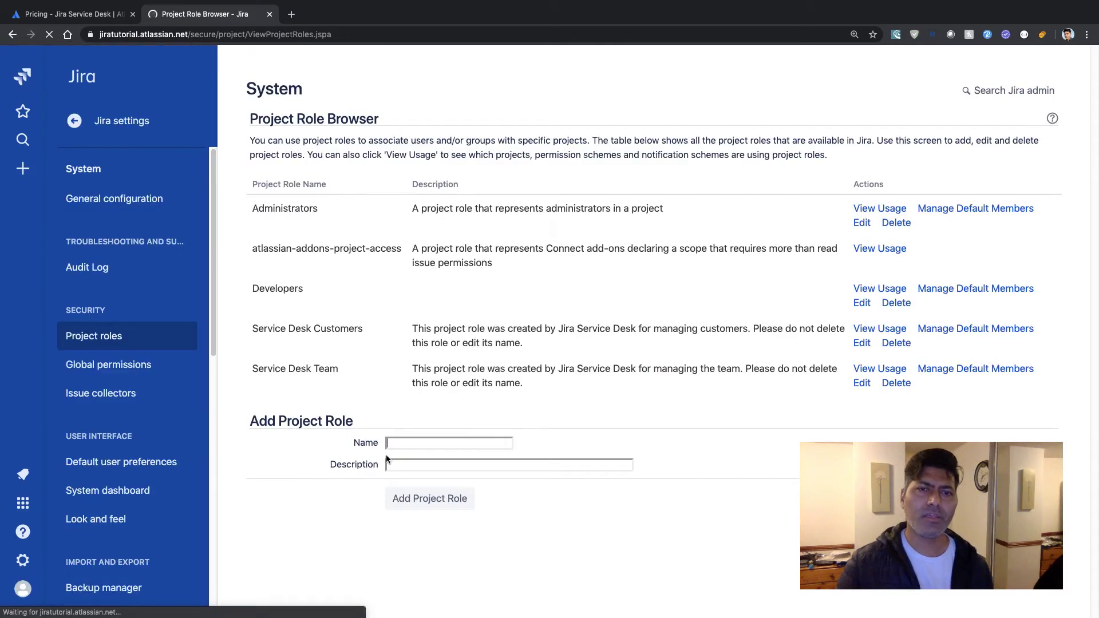
Add a project role named "Tester" with no description
left_click(415, 448)
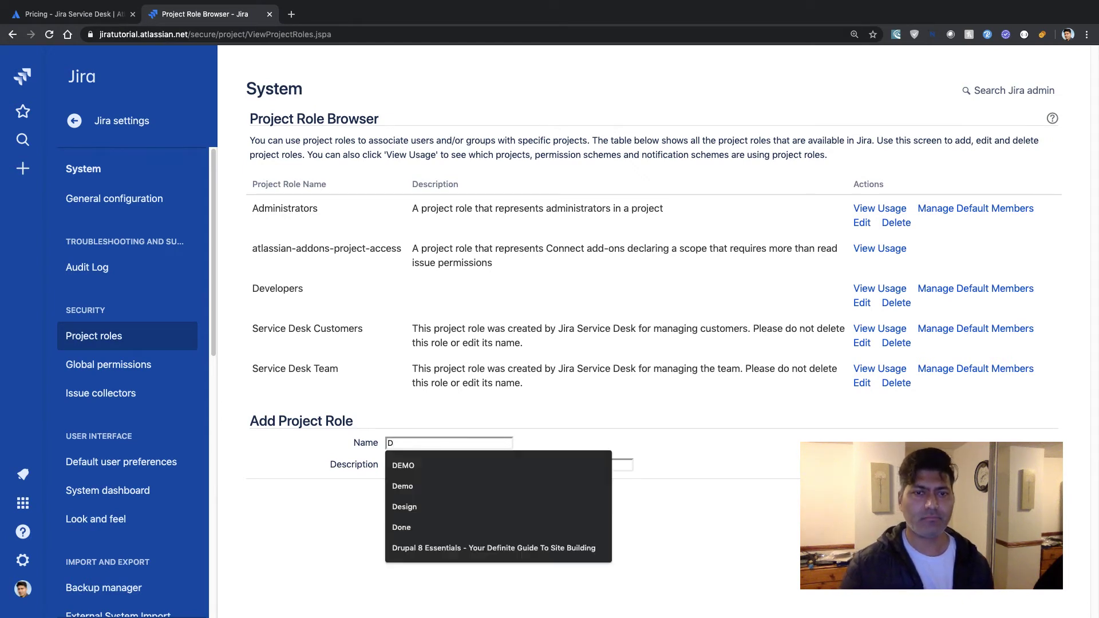
key("Escape")
type("Tes")
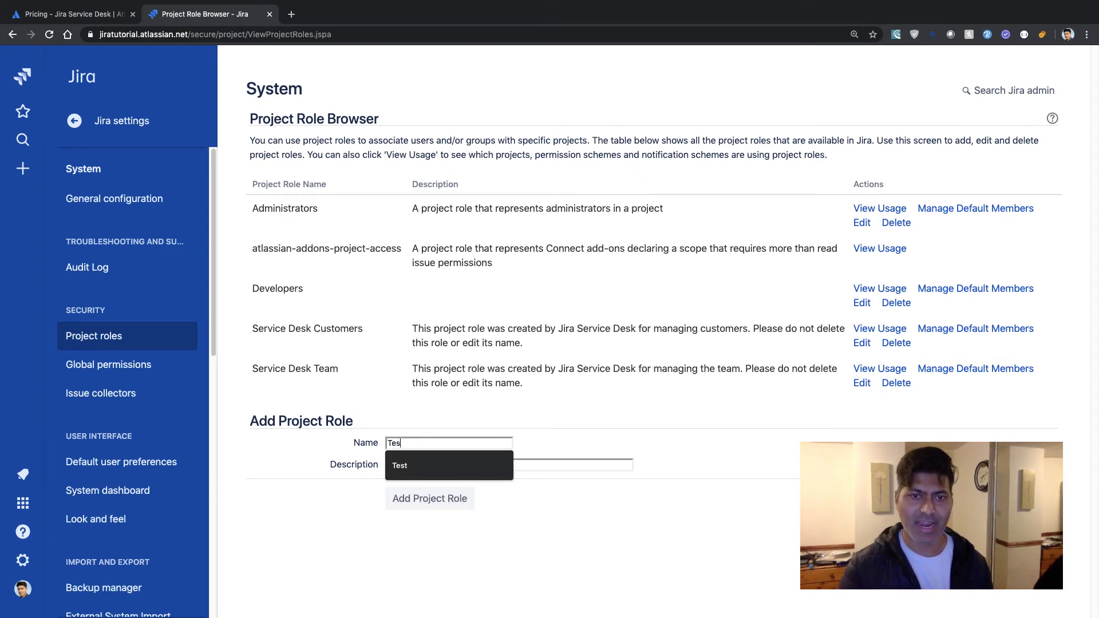
type("ter")
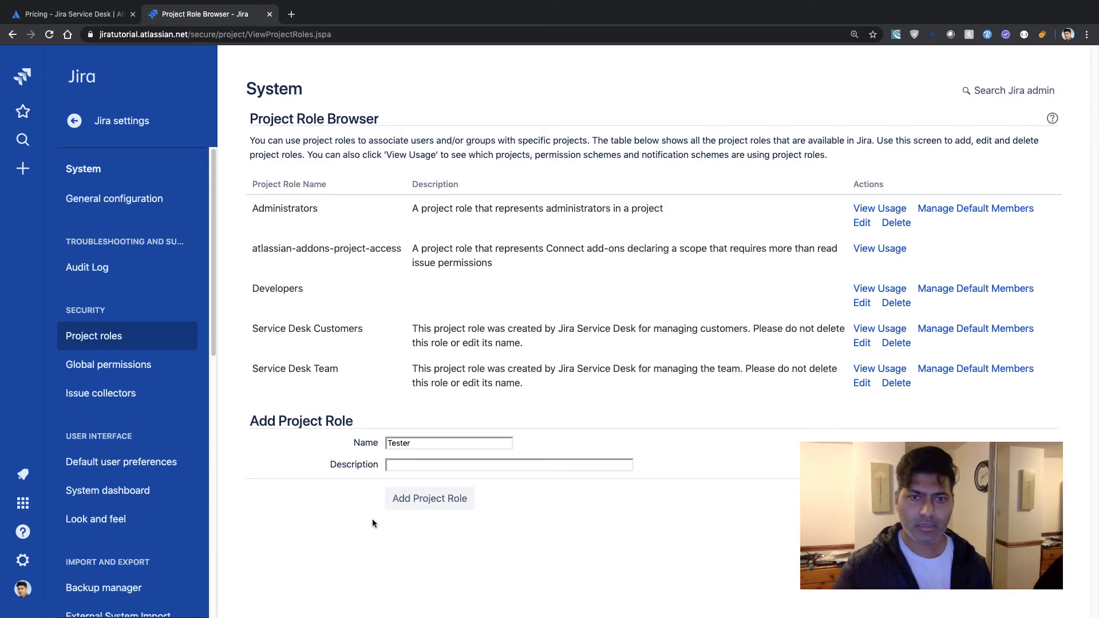
left_click(430, 499)
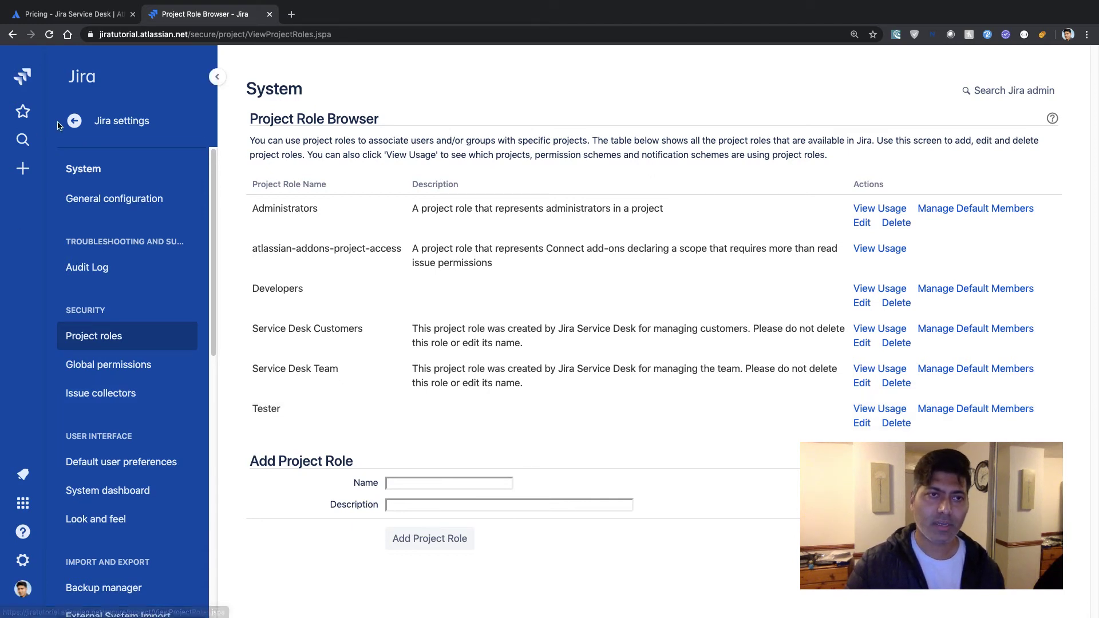
Open the Legal Service Desk project from the projects administration list and go to People in its project settings
left_click(82, 123)
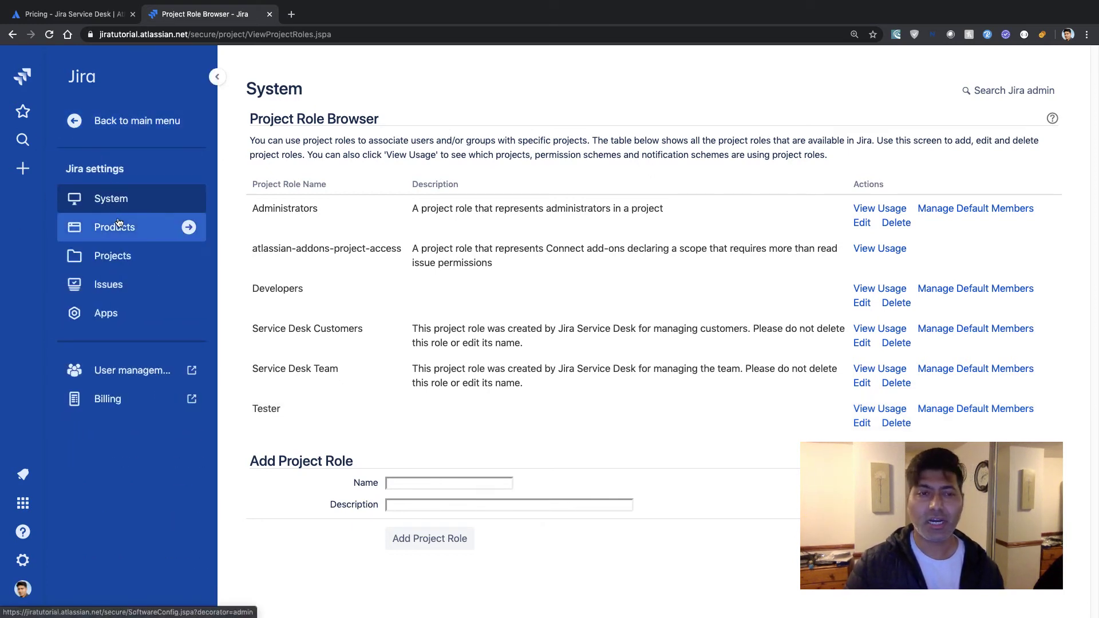
left_click(116, 254)
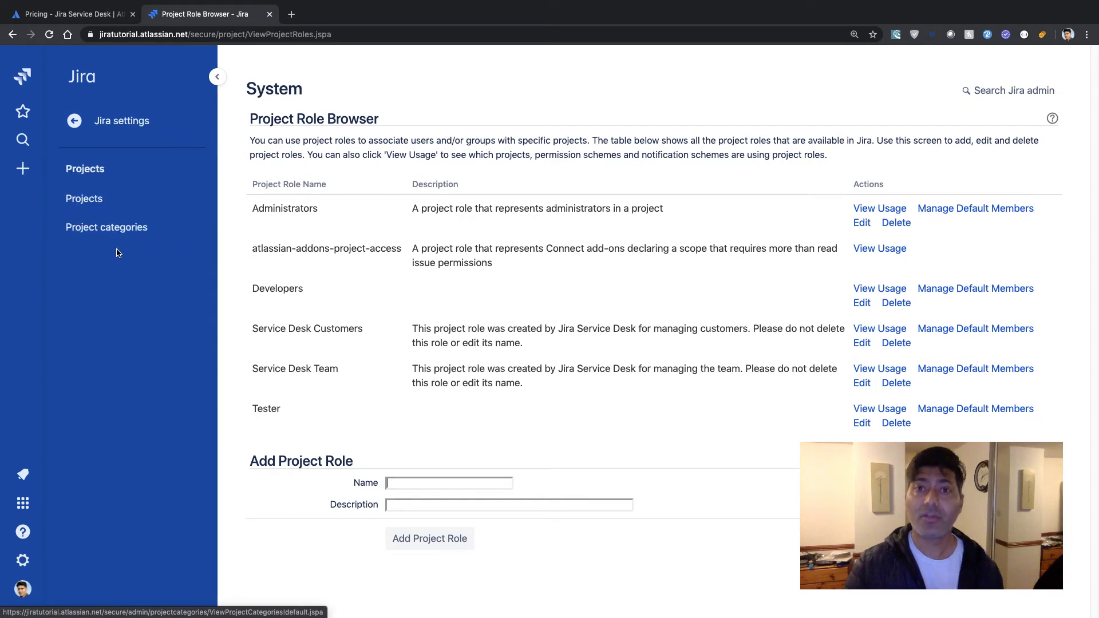
left_click(97, 210)
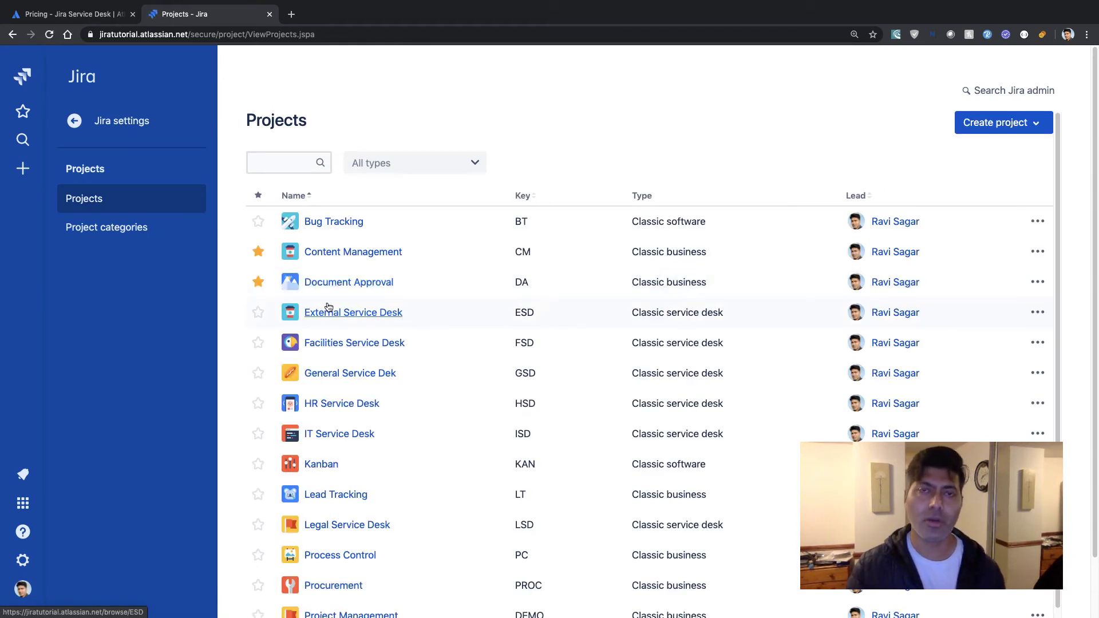
scroll(330, 307, "down", 2)
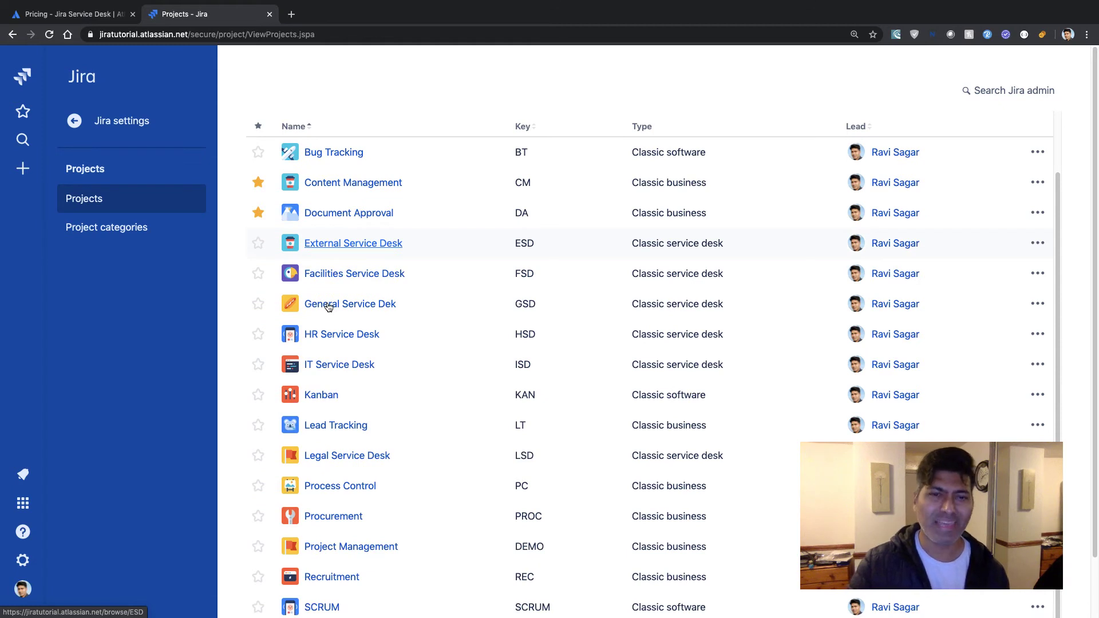
scroll(508, 359, "down", 3)
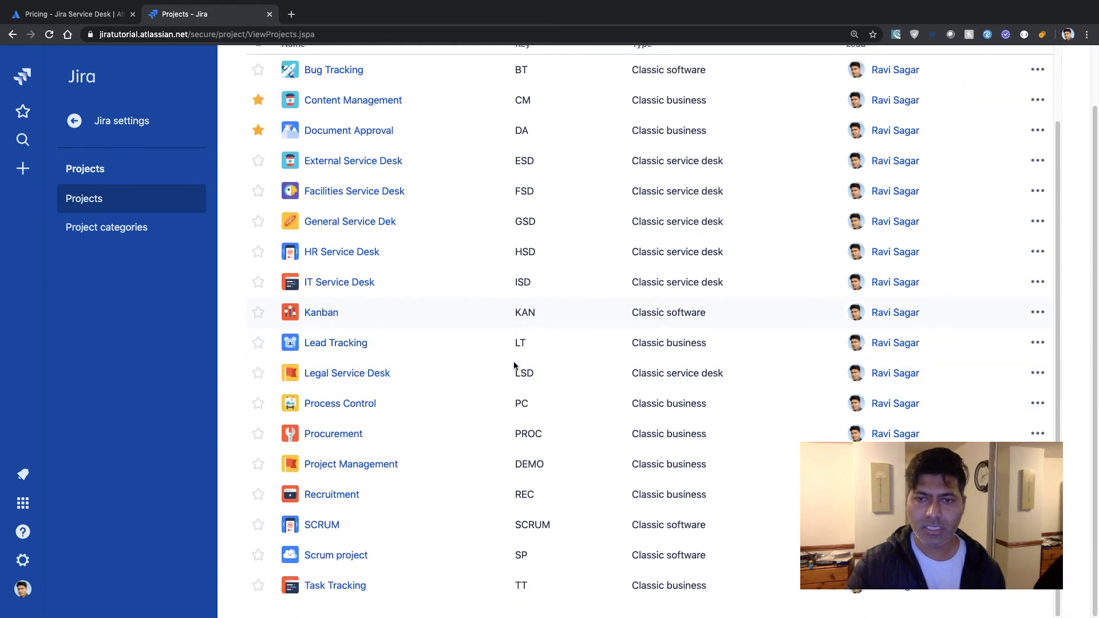
left_click(335, 374)
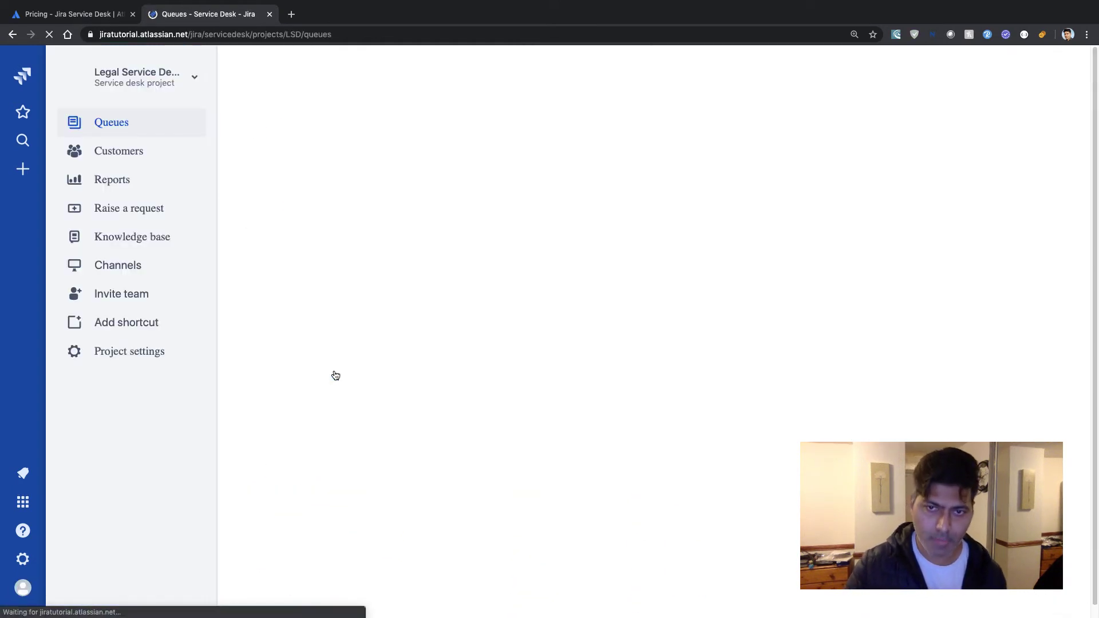
left_click(114, 354)
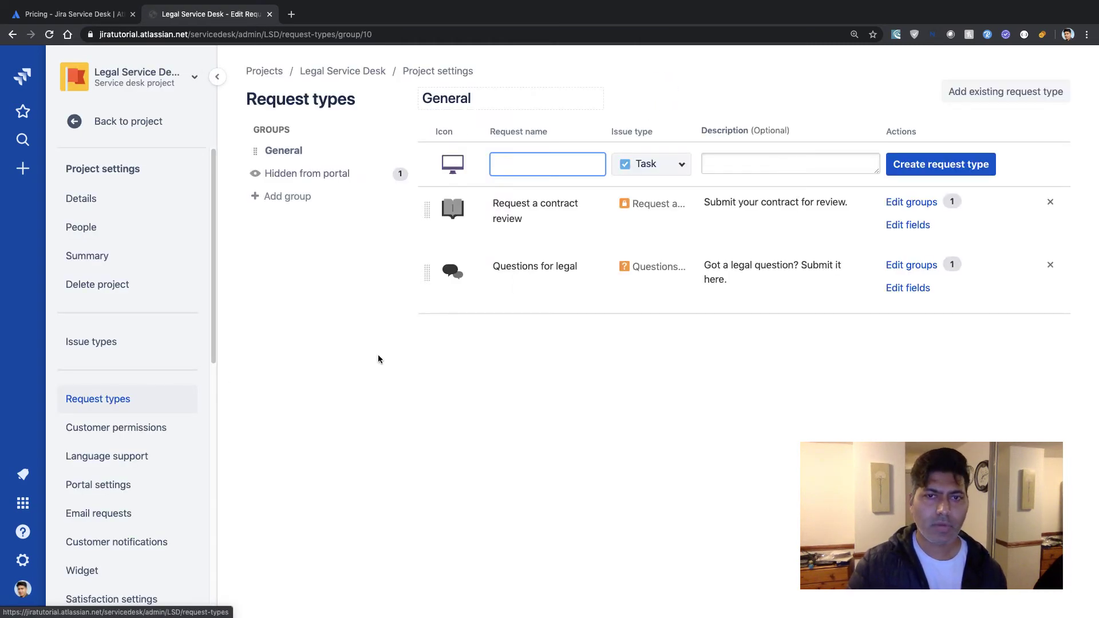
left_click(113, 232)
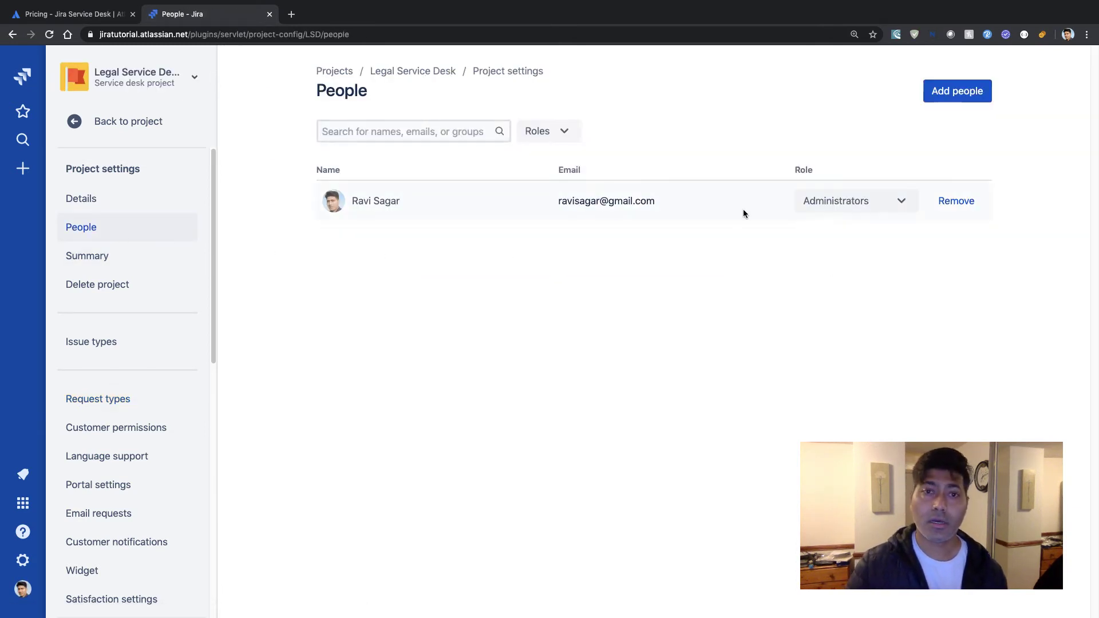
Start adding people to the Legal Service Desk project and choose the Developers role
left_click(957, 93)
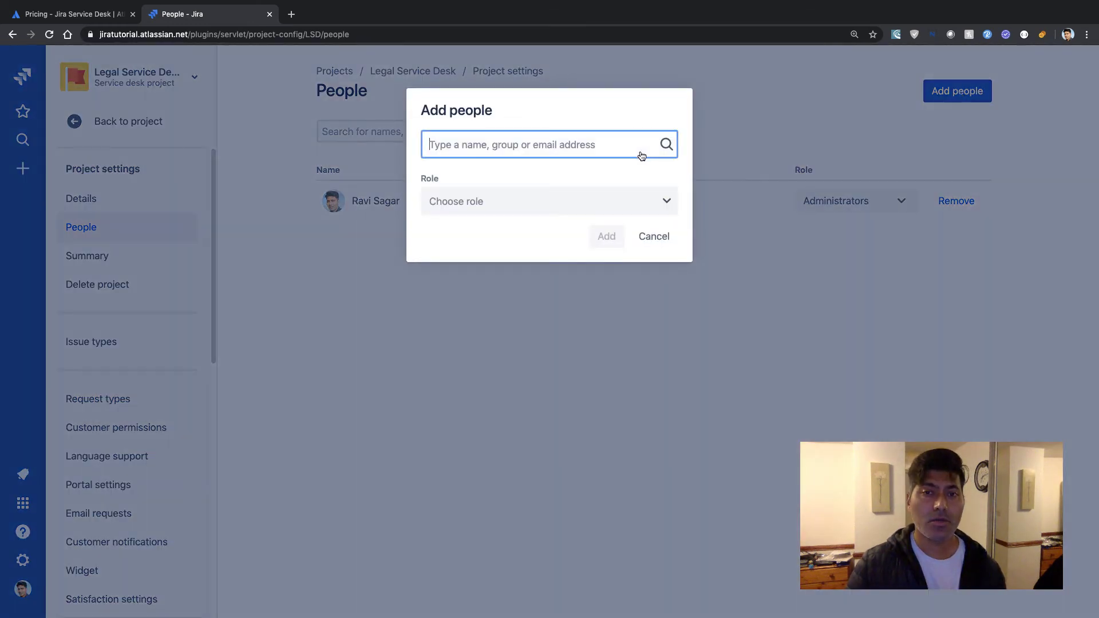
left_click(612, 204)
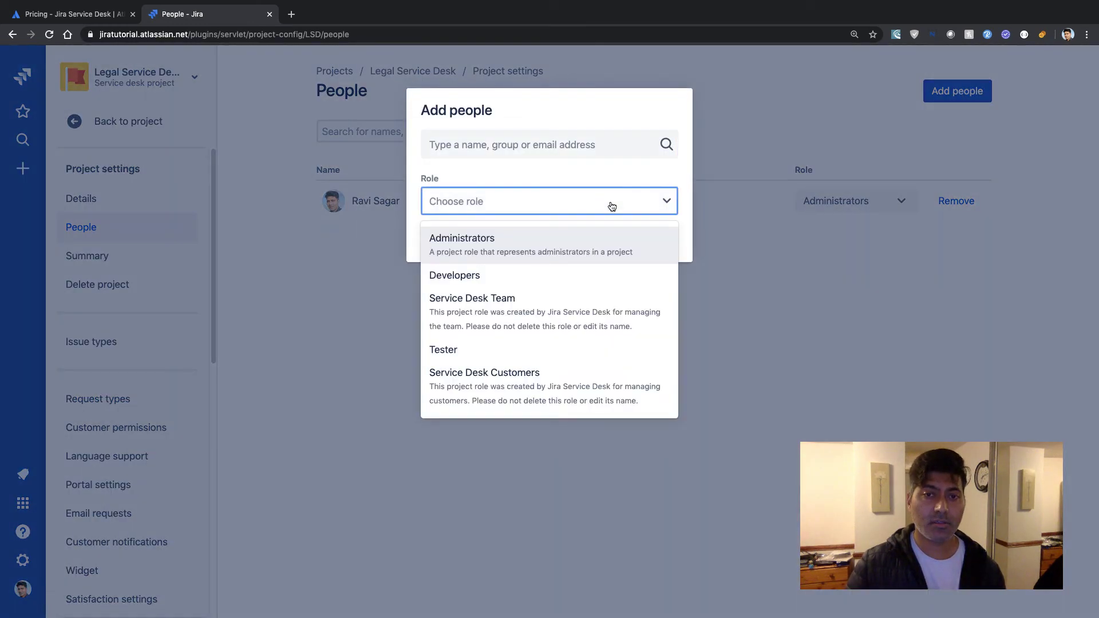
left_click(498, 287)
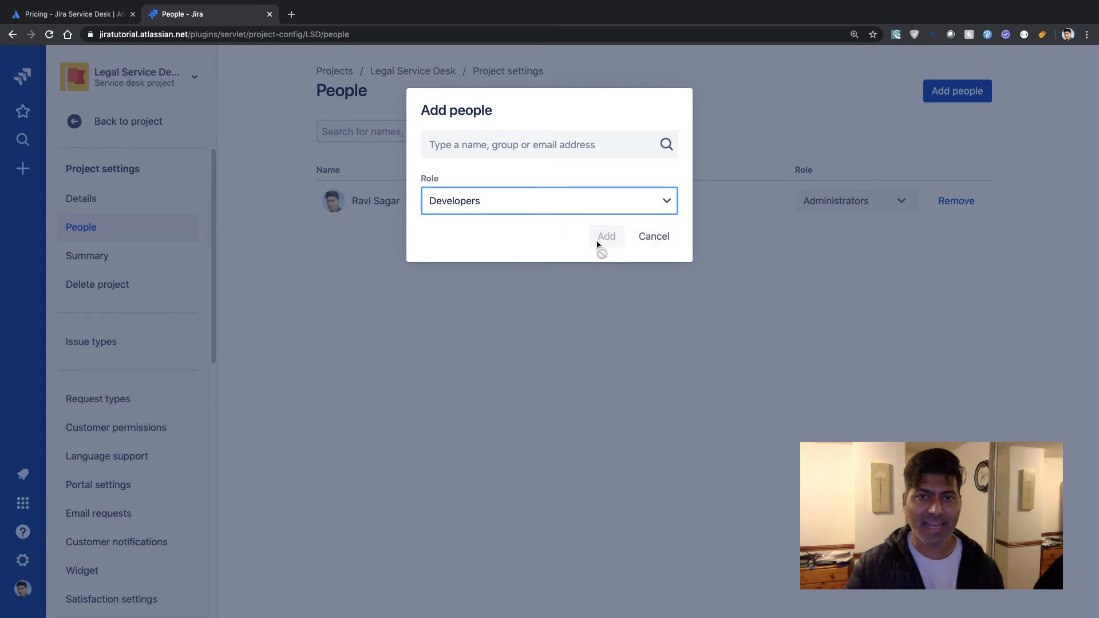
Try the Service Desk Team and Service Desk Customers roles for the new project member
left_click(619, 202)
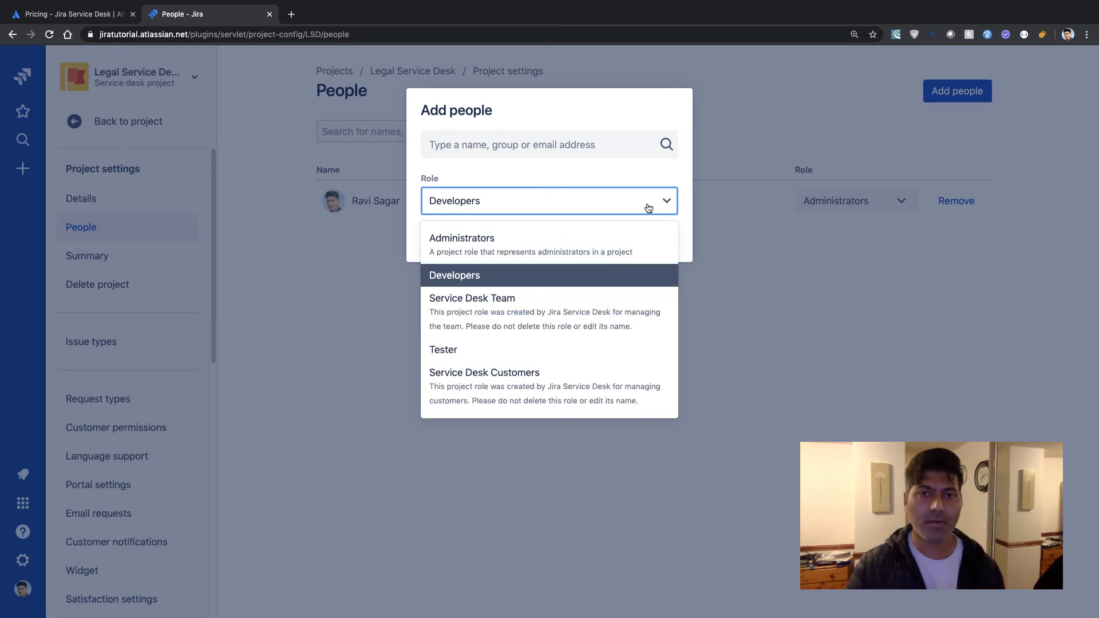
left_click(479, 300)
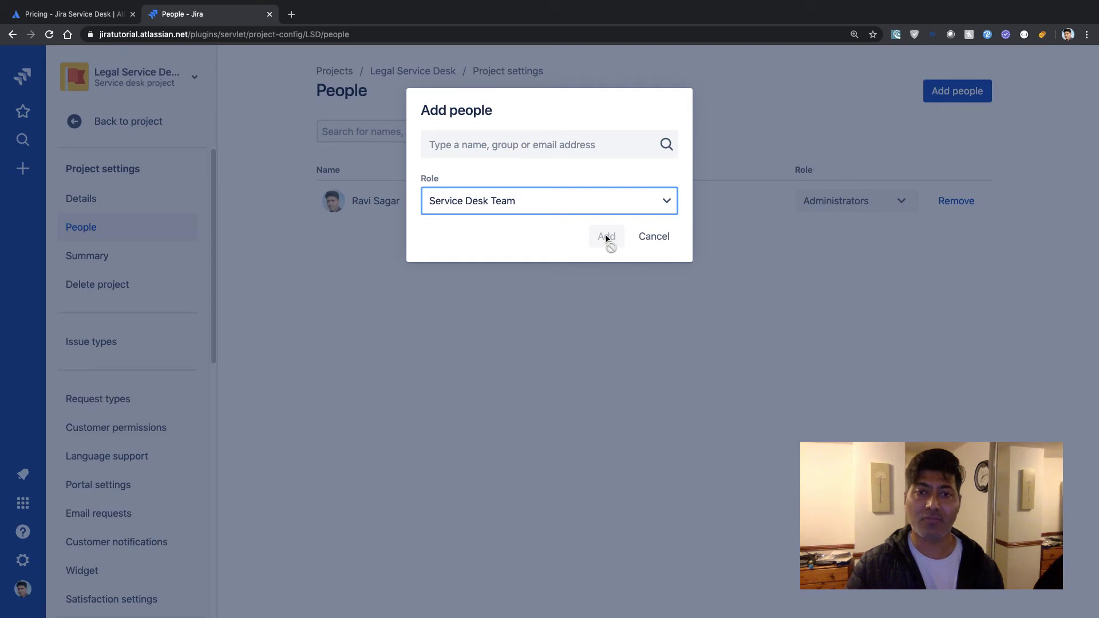
left_click(643, 204)
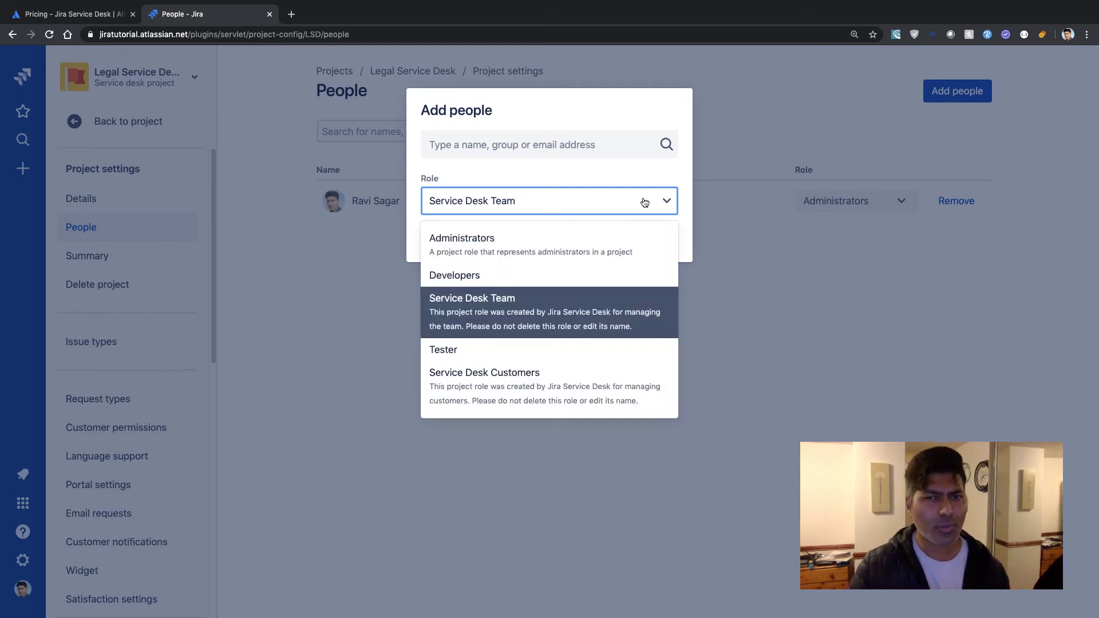
left_click(512, 384)
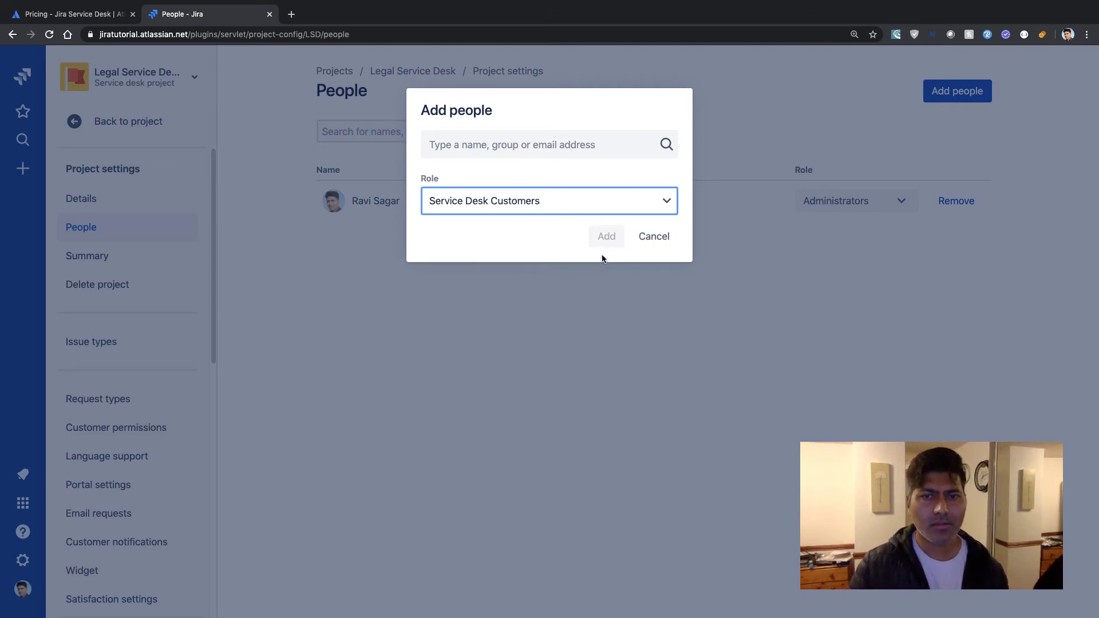
Select the project's existing administrator as the person and add them with the Developers role
left_click(570, 147)
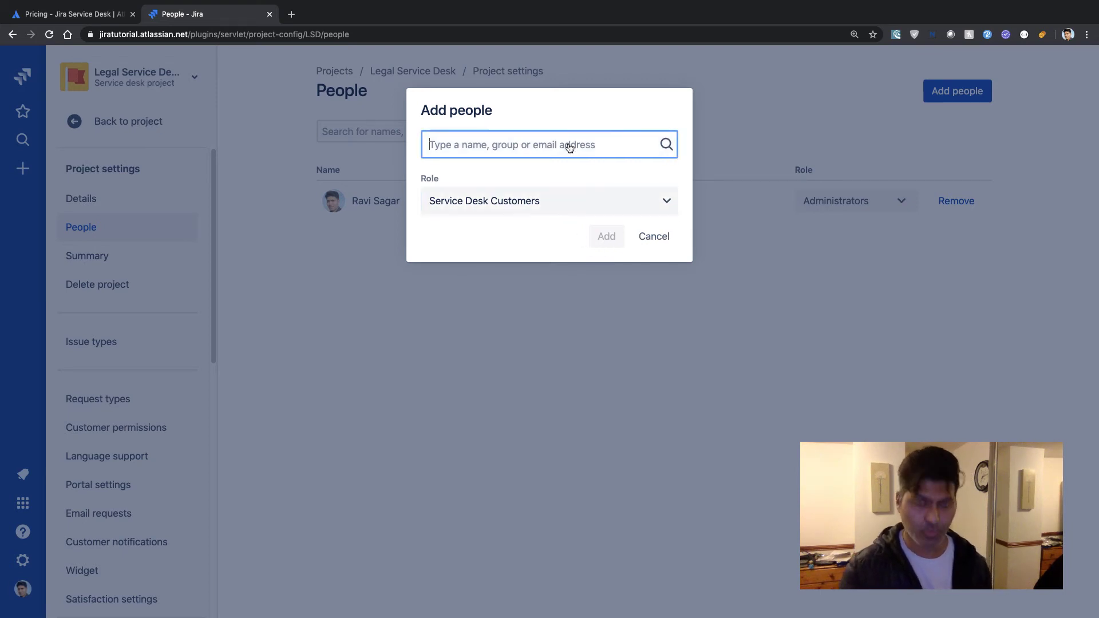
type("ra")
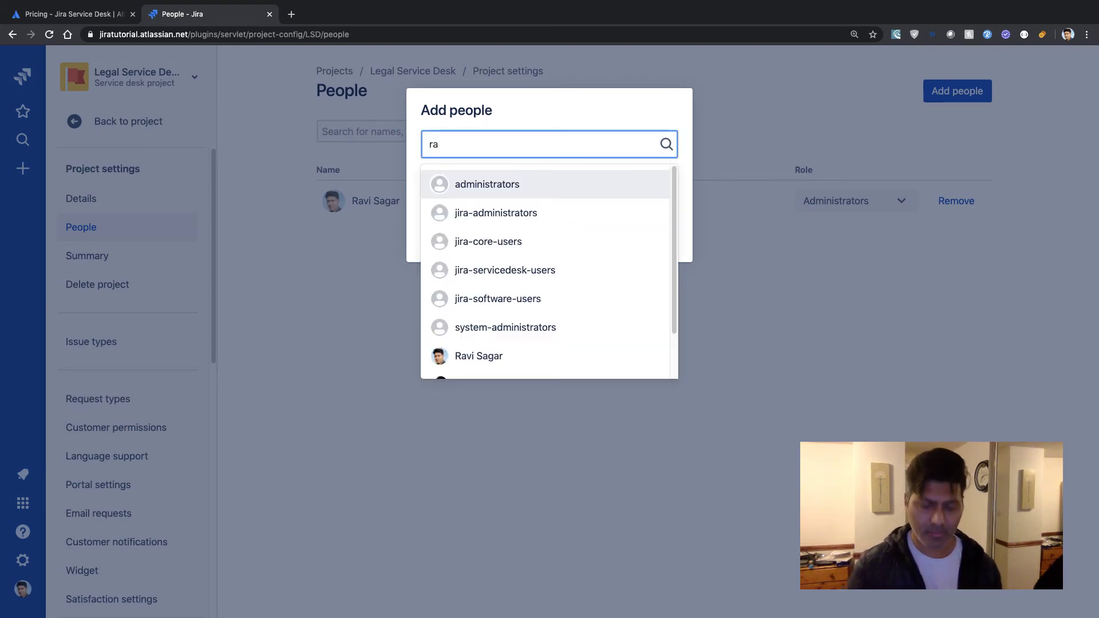
key("Down")
key("Down")
key("Down")
key("Down")
key("Down")
key("Down")
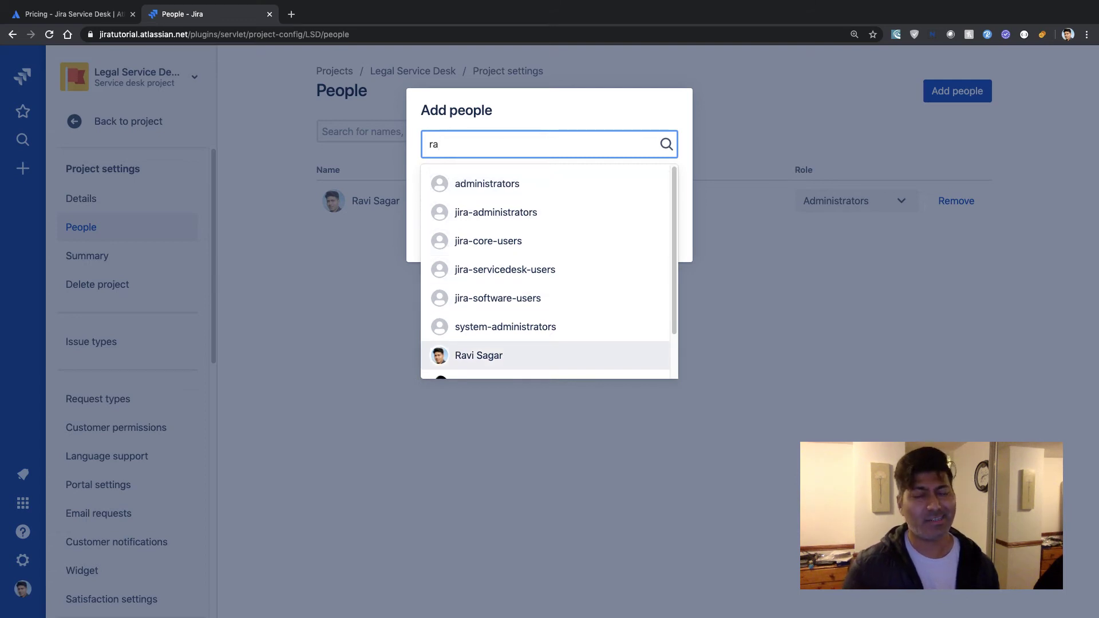
key("Return")
left_click(610, 212)
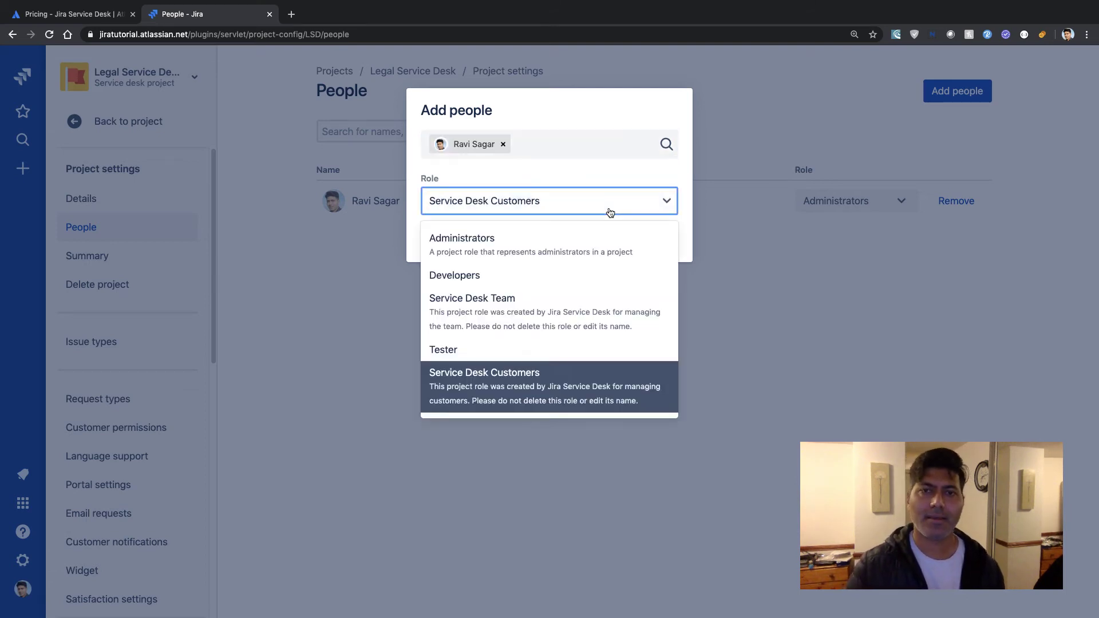
left_click(522, 276)
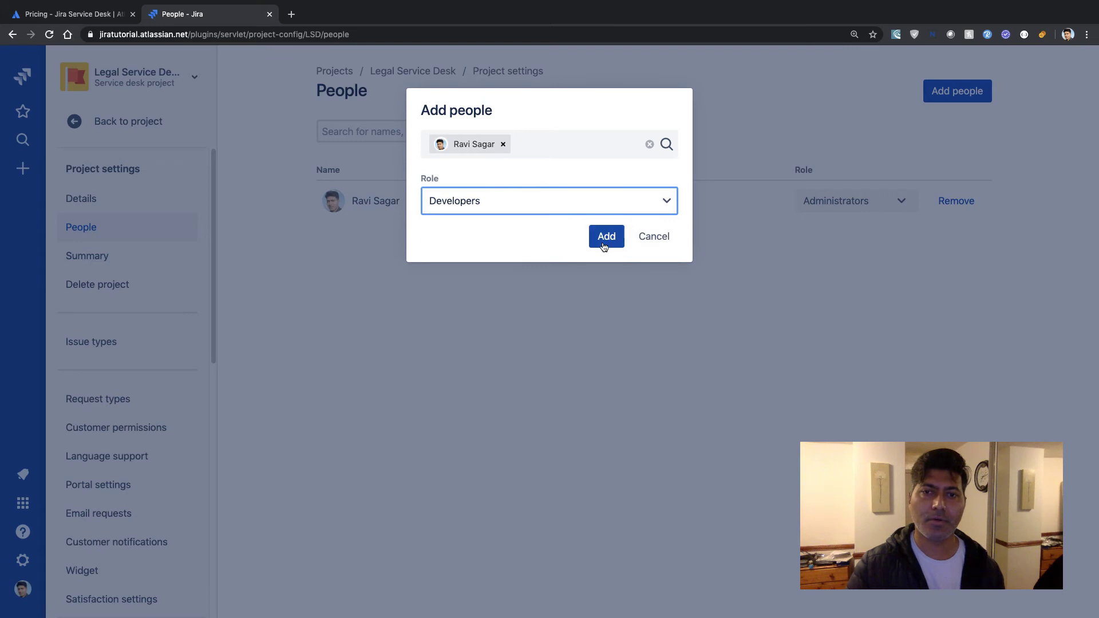
left_click(604, 244)
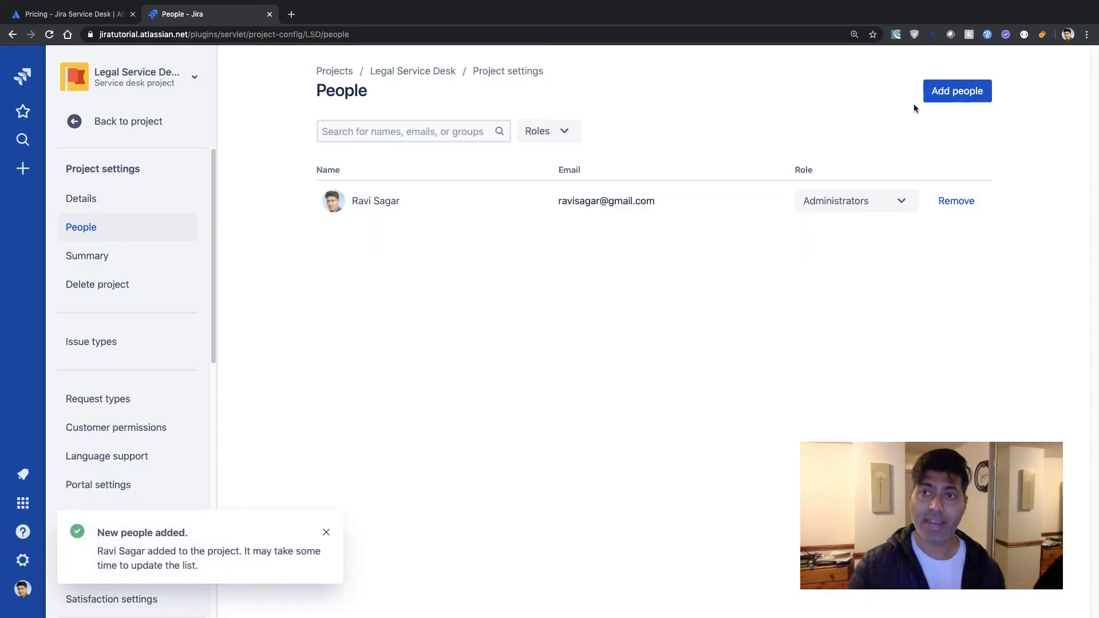
Add the jira-servicedesk-users group to the project with the Service Desk Team role
left_click(962, 101)
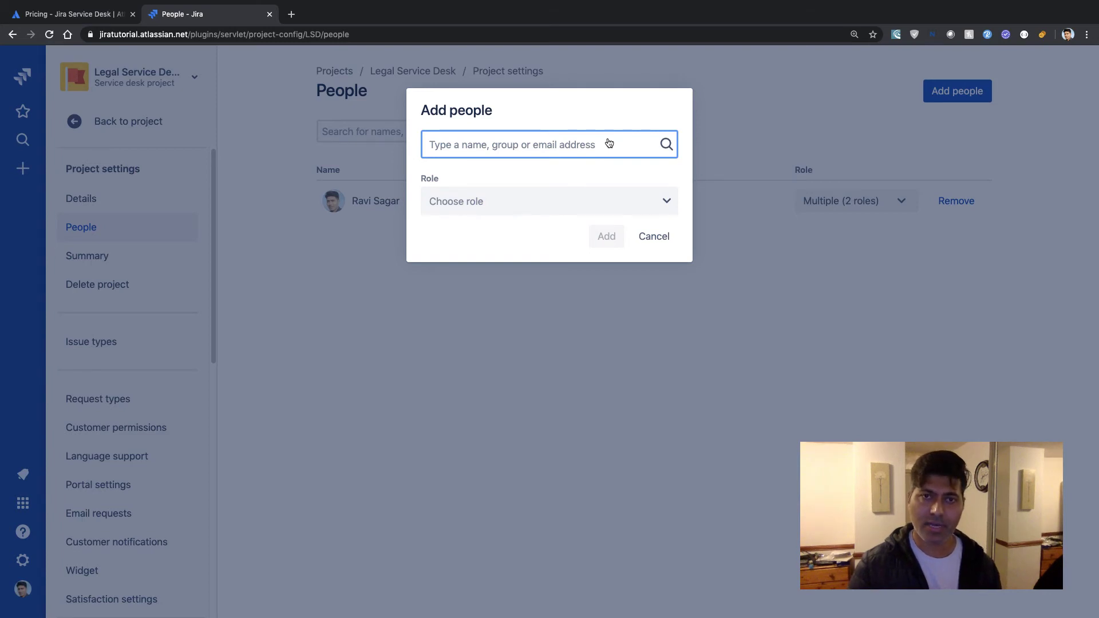
type("ra")
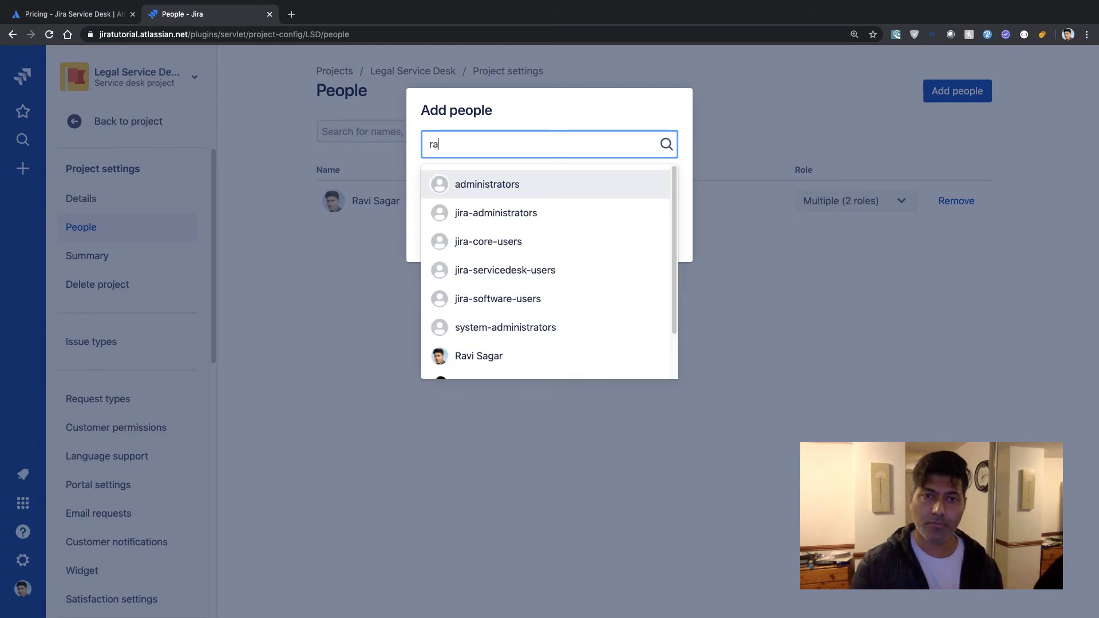
key("Down")
key("Down")
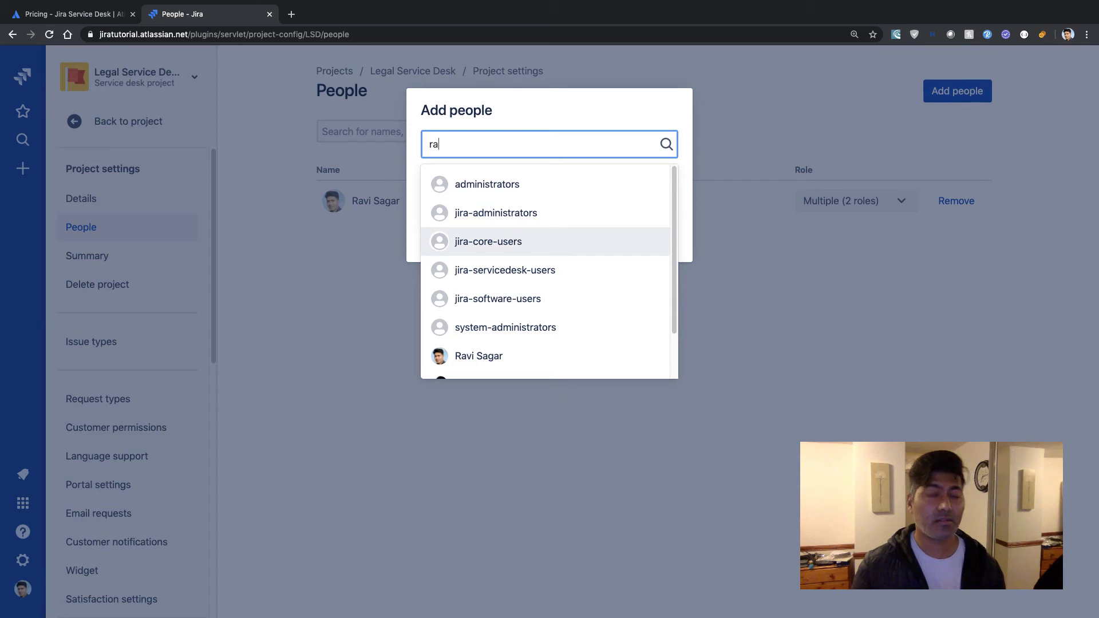
key("Down")
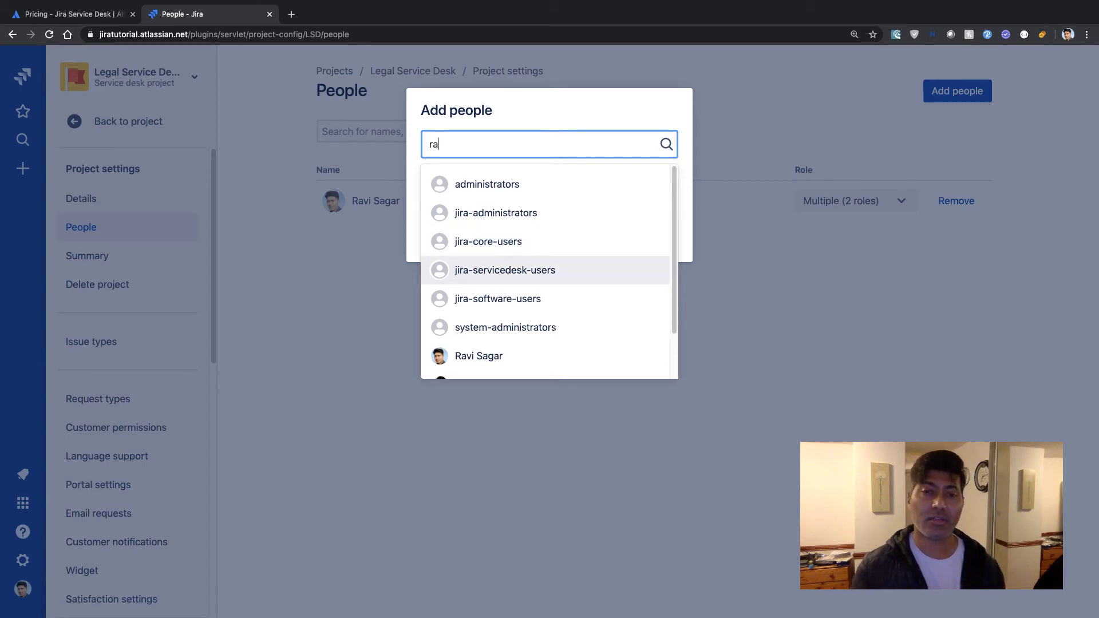
key("Return")
left_click(592, 206)
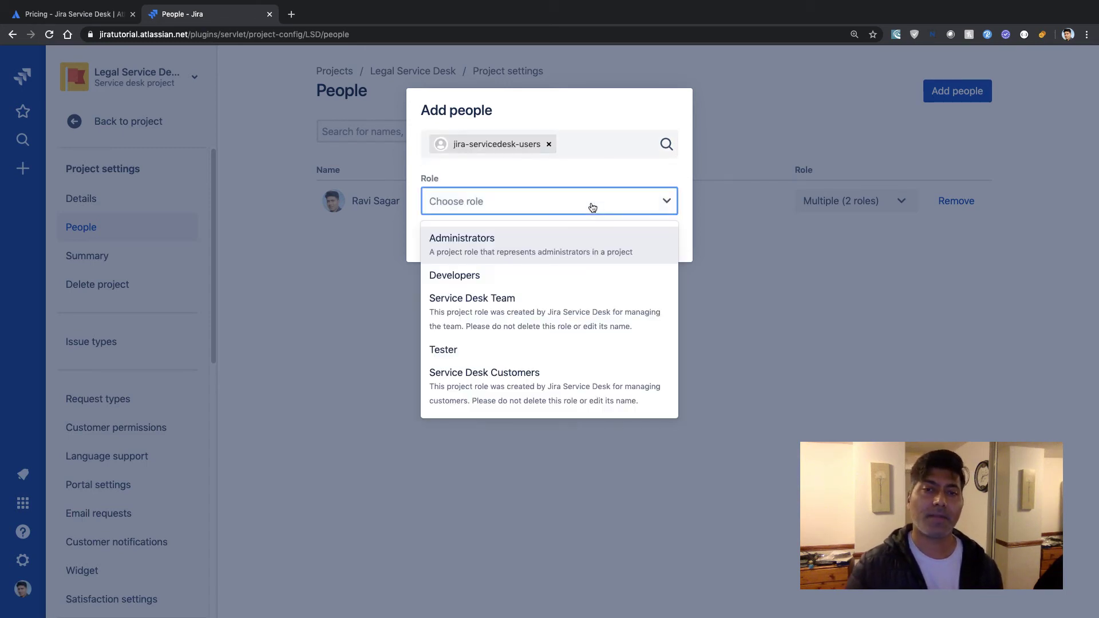
left_click(510, 312)
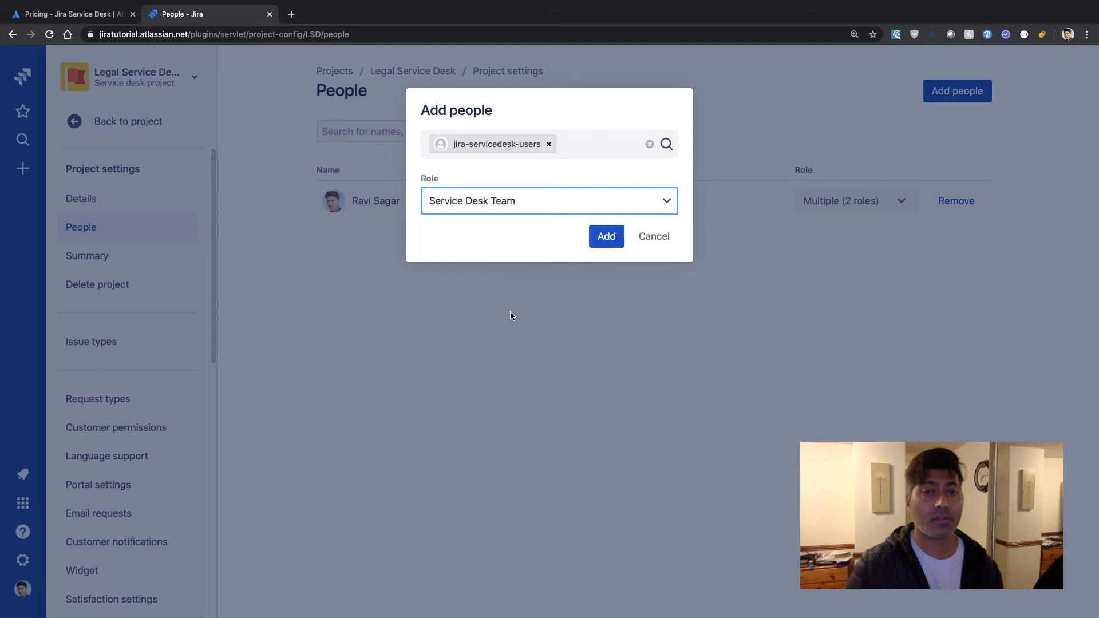
left_click(608, 242)
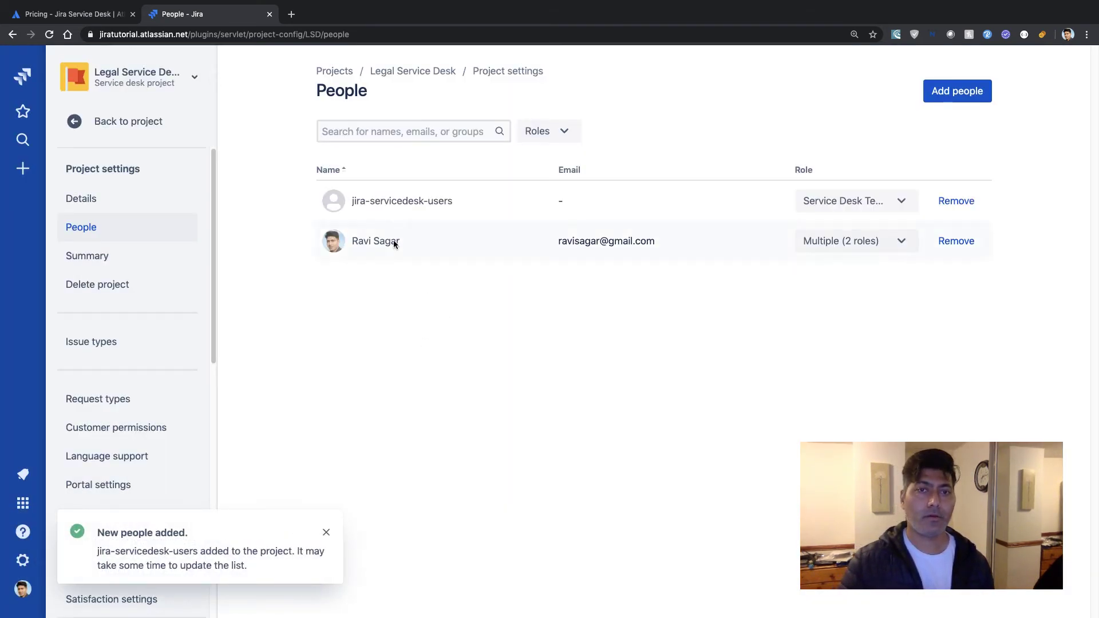
Give the jira-servicedesk-users group the additional roles Developers and Service Desk Customers
triple_click(387, 199)
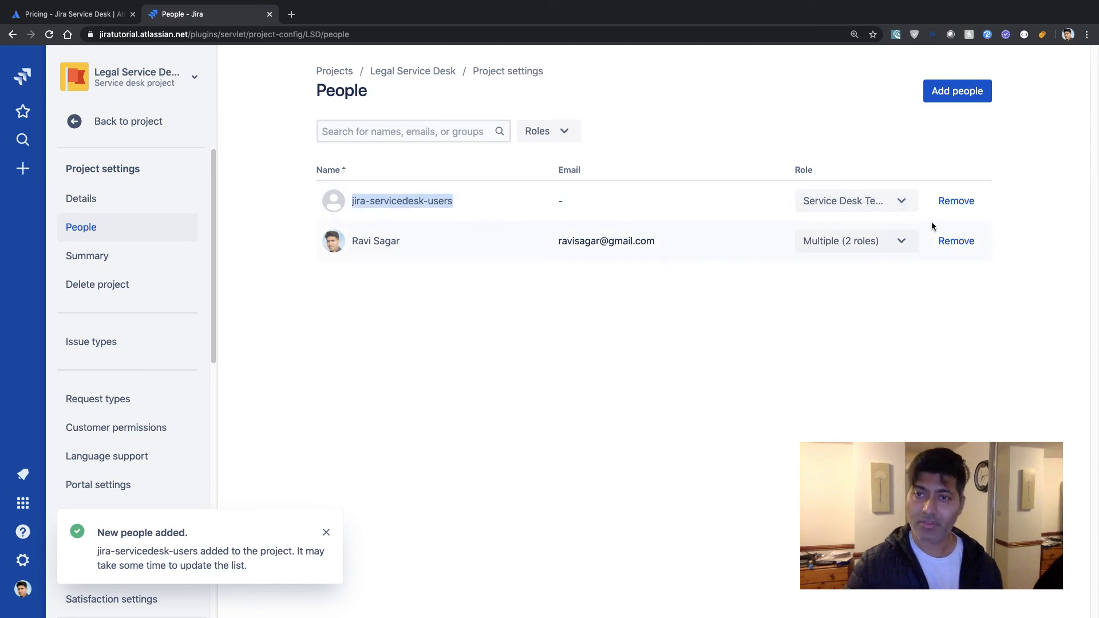
left_click(886, 211)
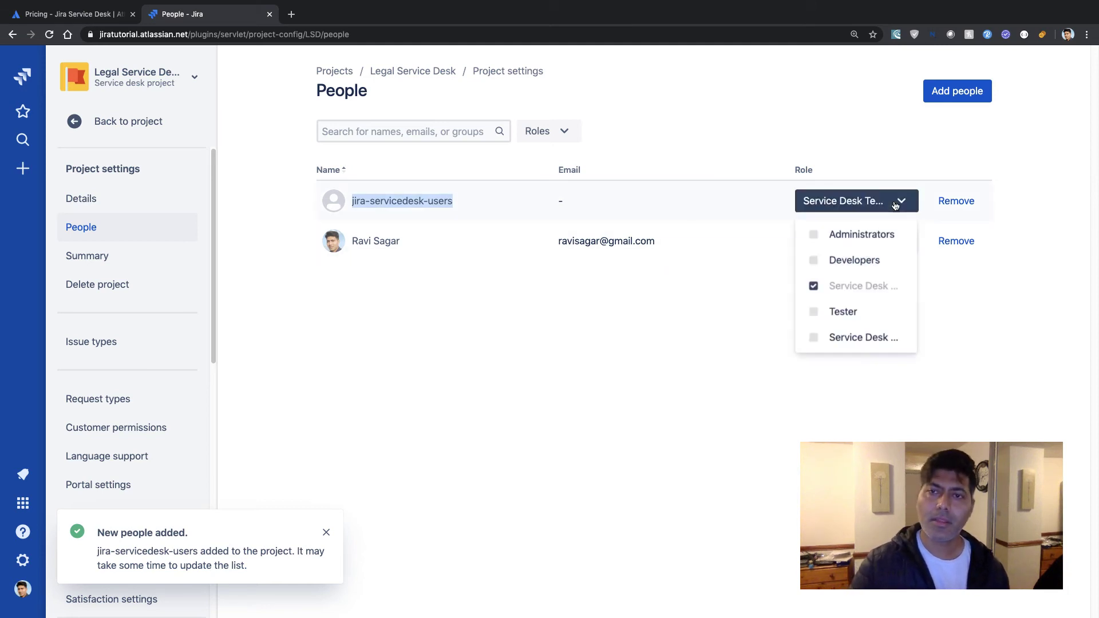
left_click(813, 262)
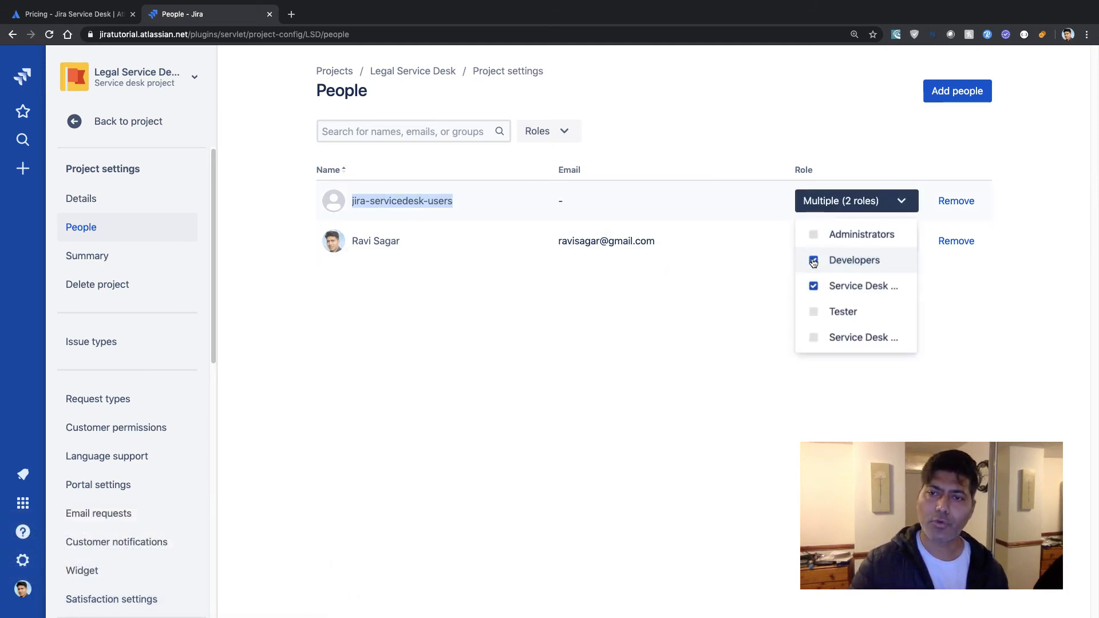
left_click(954, 363)
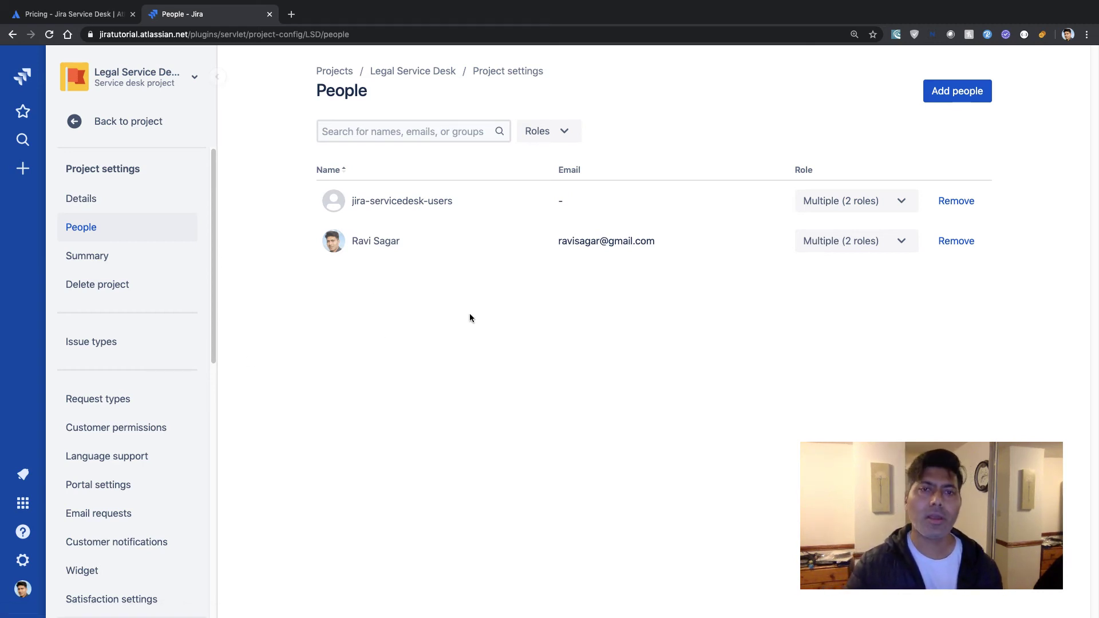
left_click(903, 198)
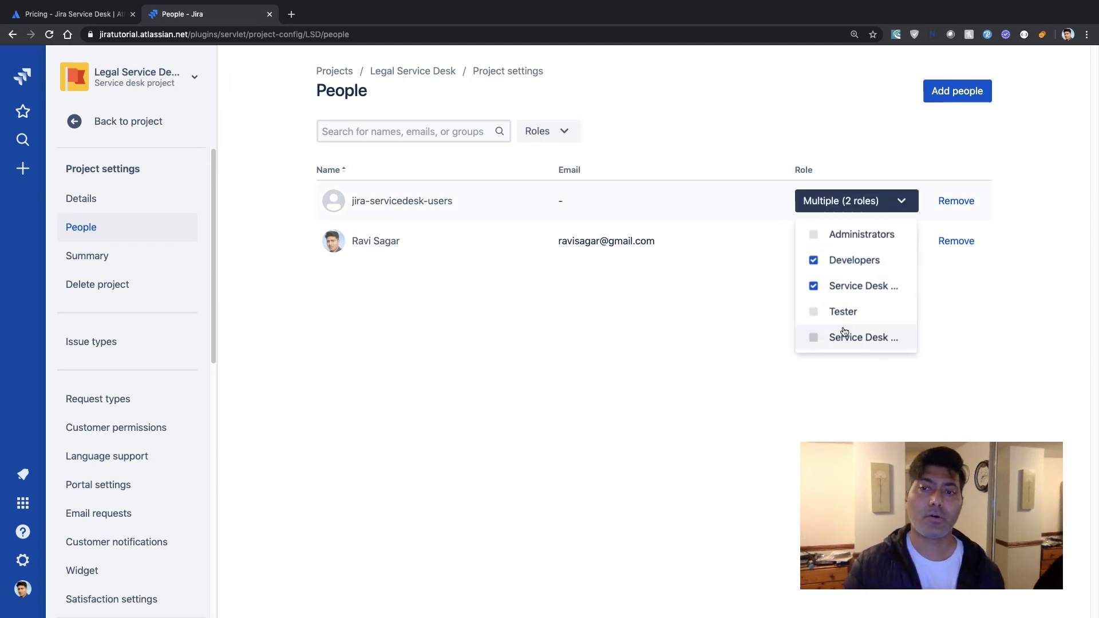
left_click(815, 346)
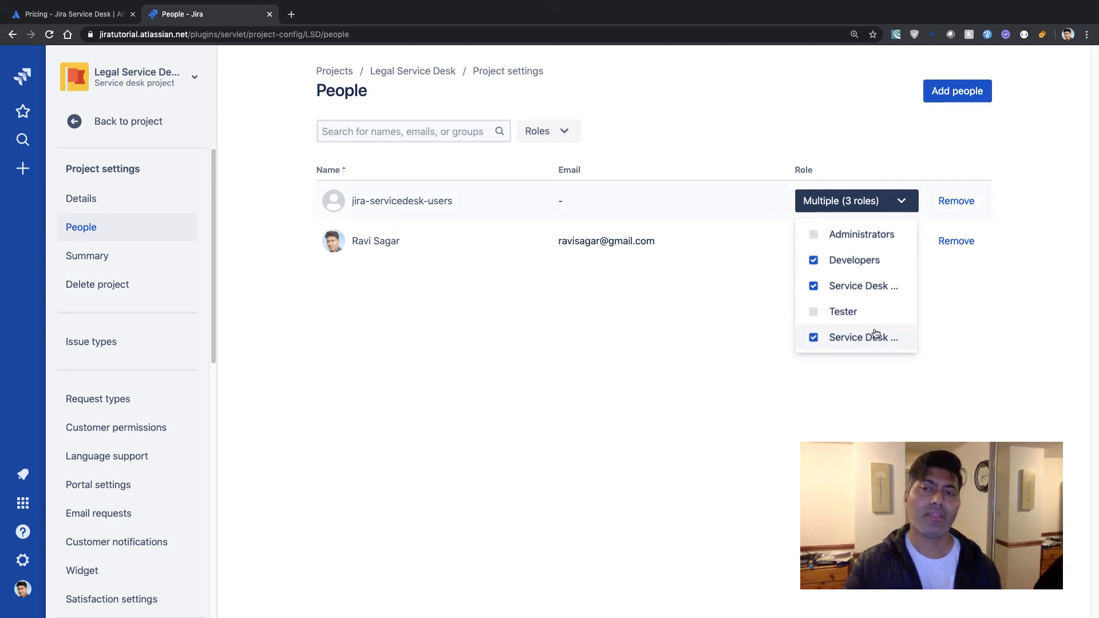
left_click(985, 352)
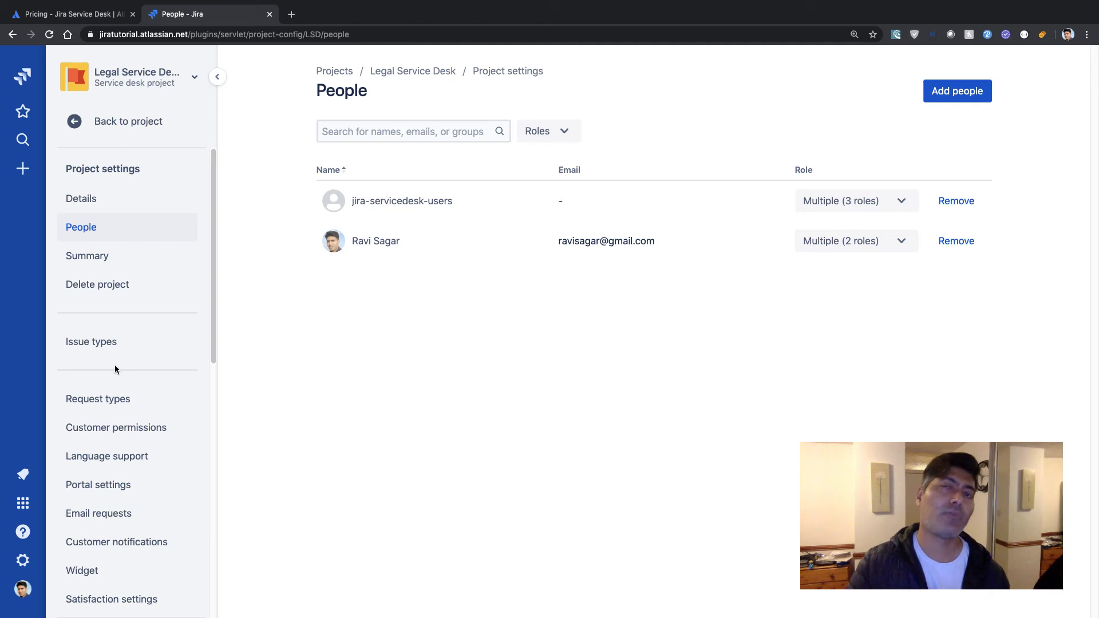
Open the Legal Service Desk project's permission scheme for editing and view the grant options for Administer Projects without granting anything
scroll(115, 366, "down", 3)
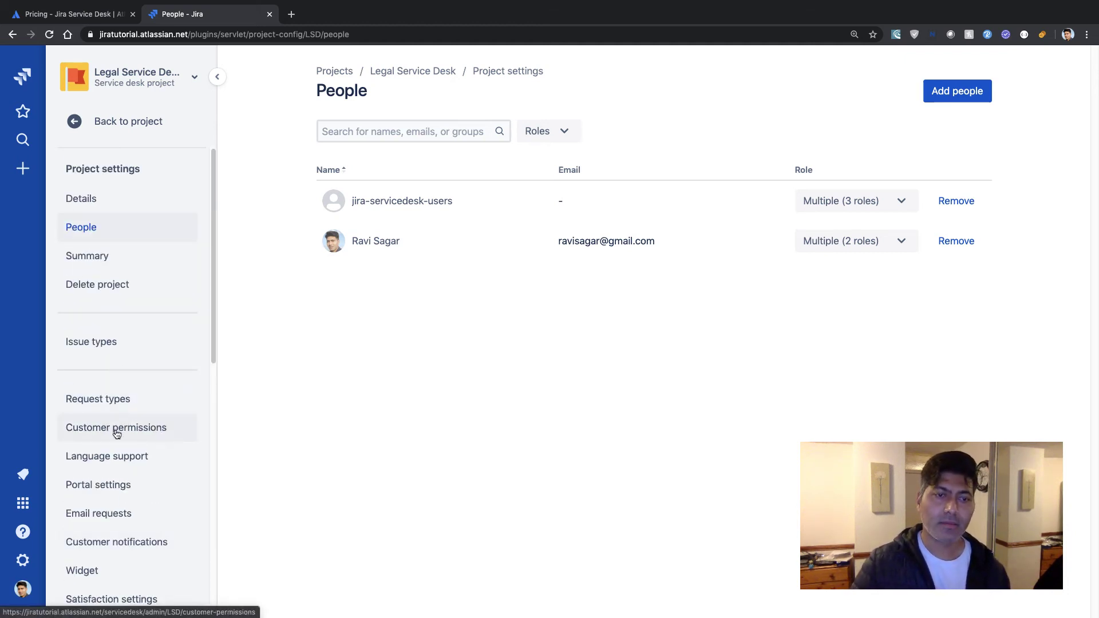
scroll(116, 433, "down", 6)
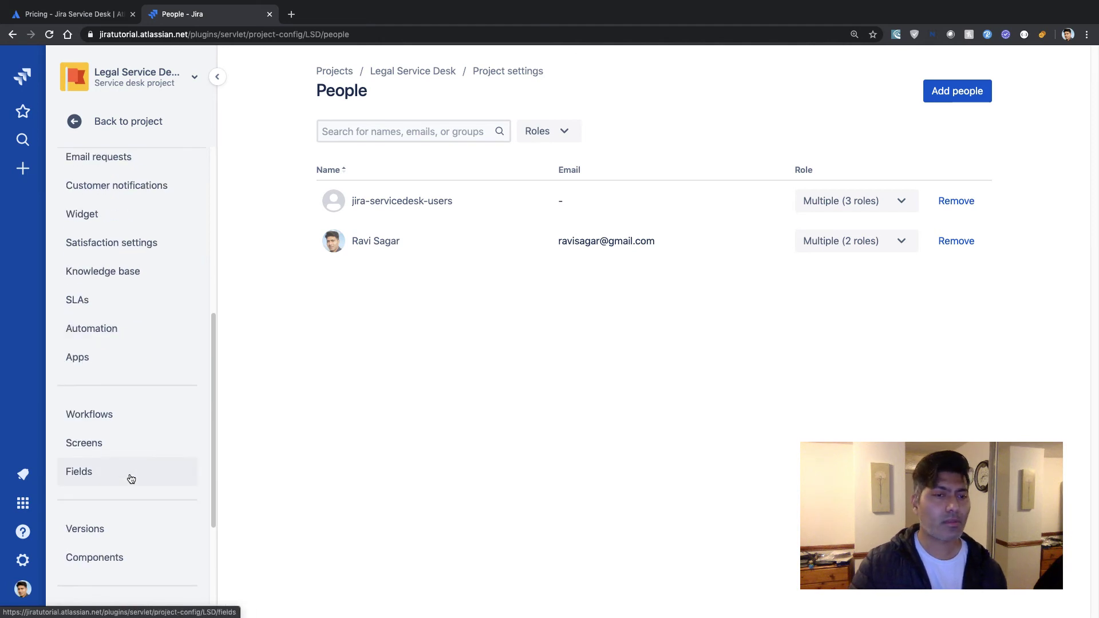
scroll(130, 477, "down", 3)
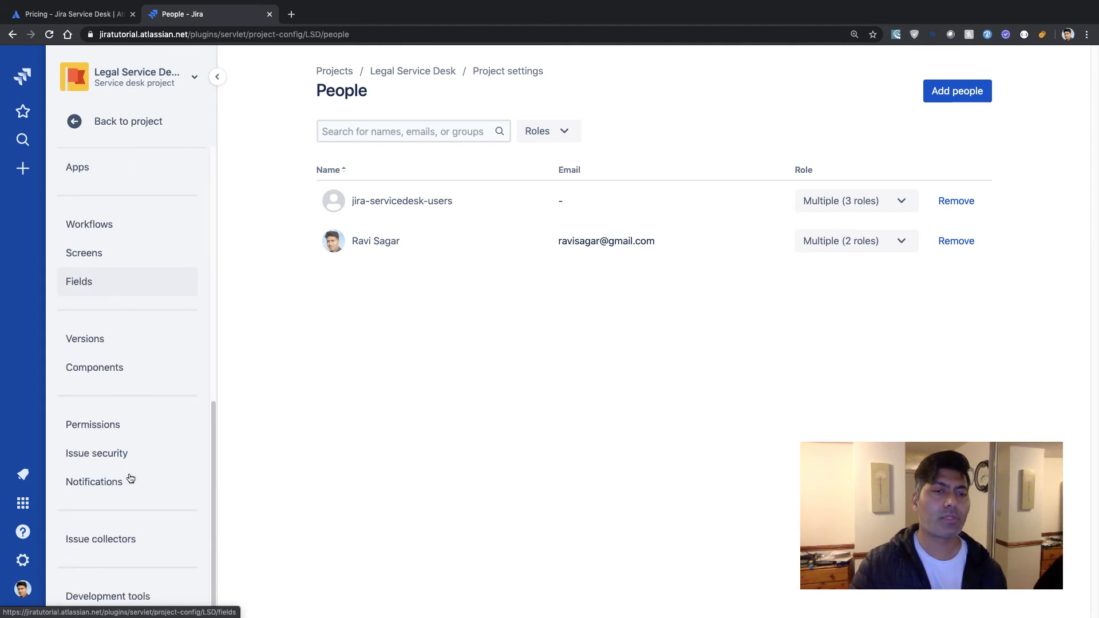
left_click(121, 416)
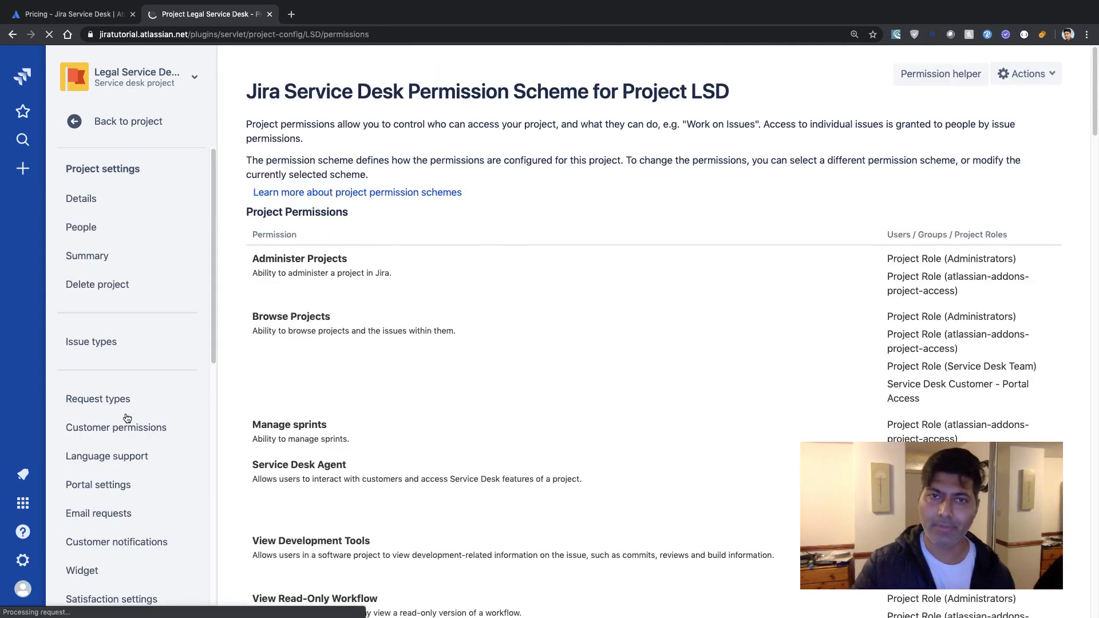
left_click(1026, 74)
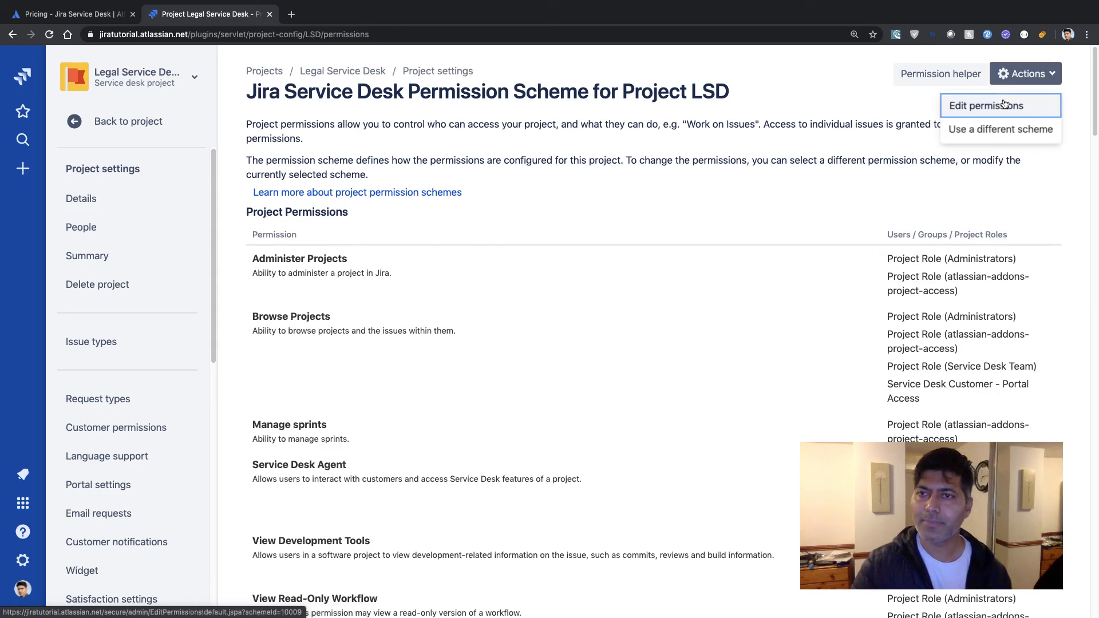
left_click(996, 103)
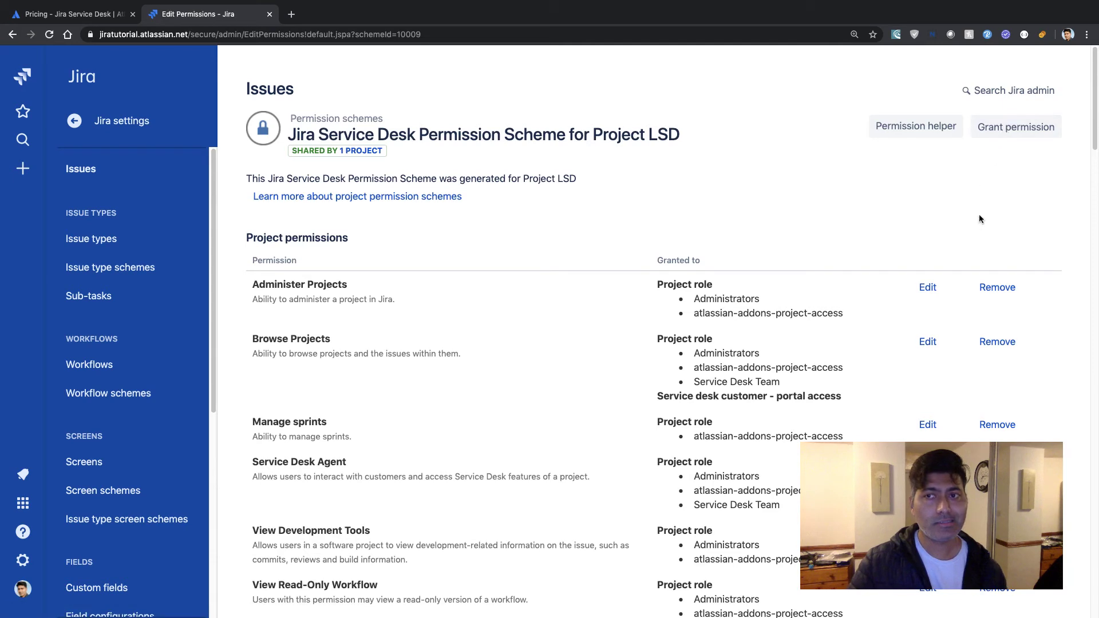
left_click(928, 288)
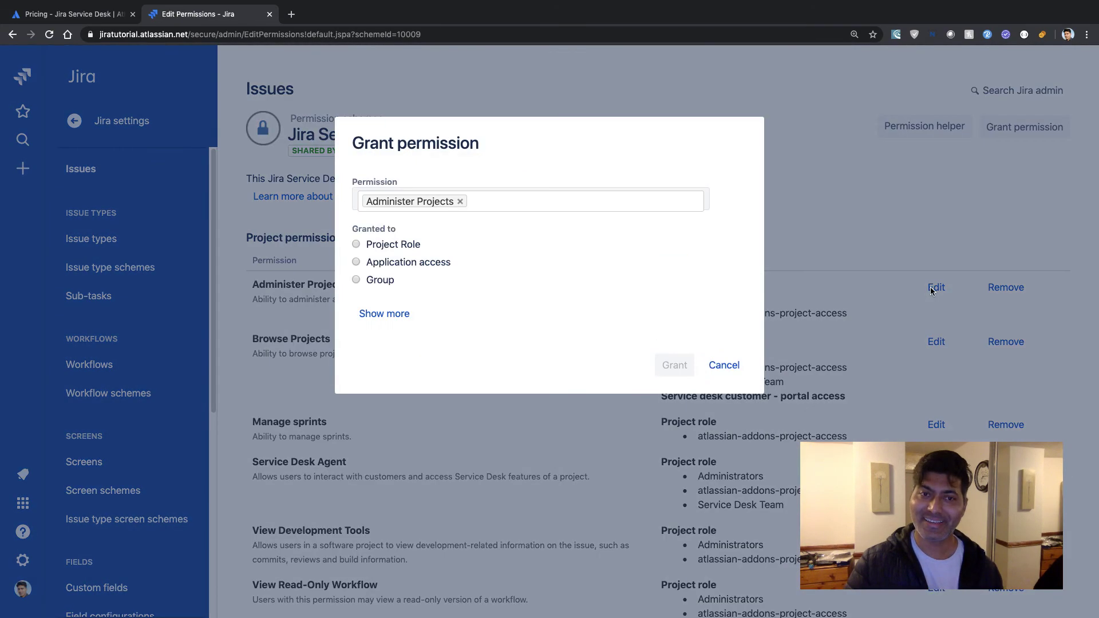
left_click(732, 365)
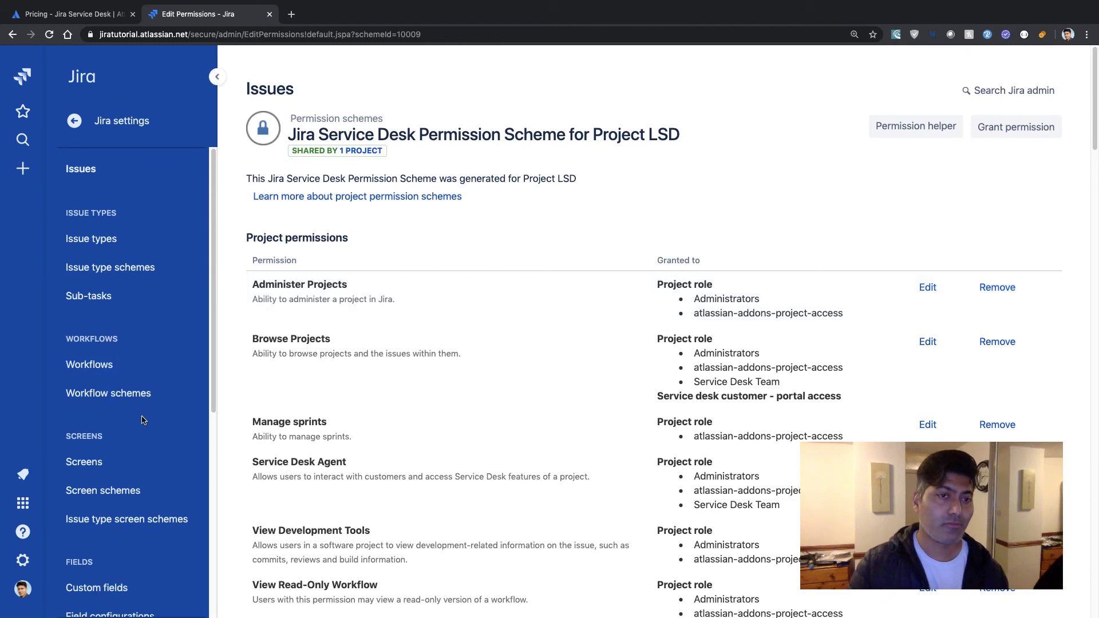
Leave the Jira settings and open the External Service Desk project from the list of all projects
left_click(76, 122)
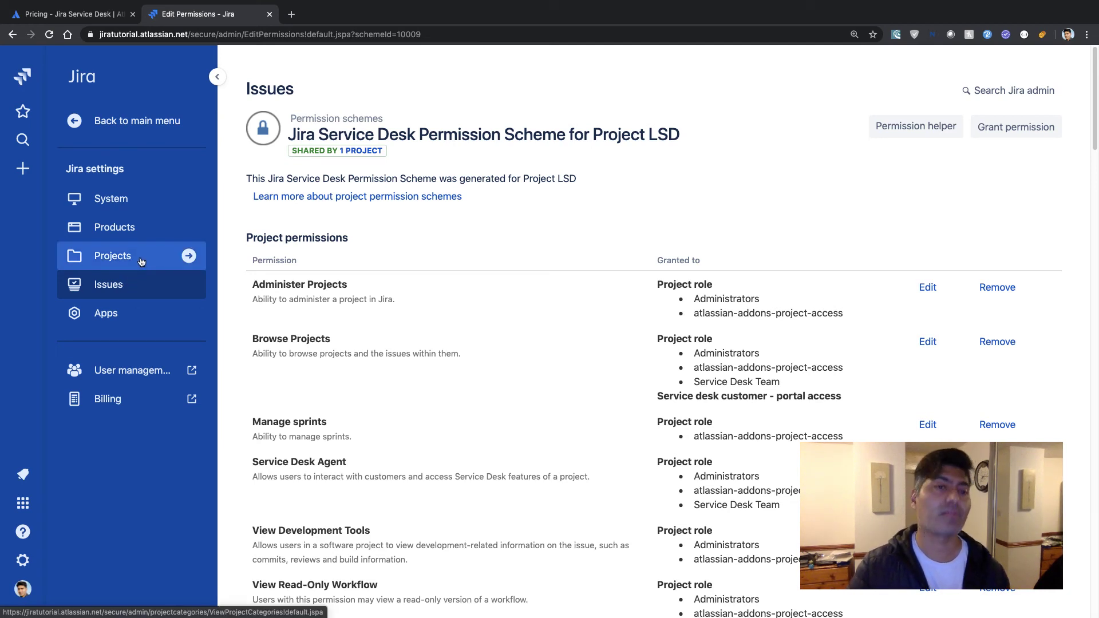
left_click(80, 125)
left_click(134, 146)
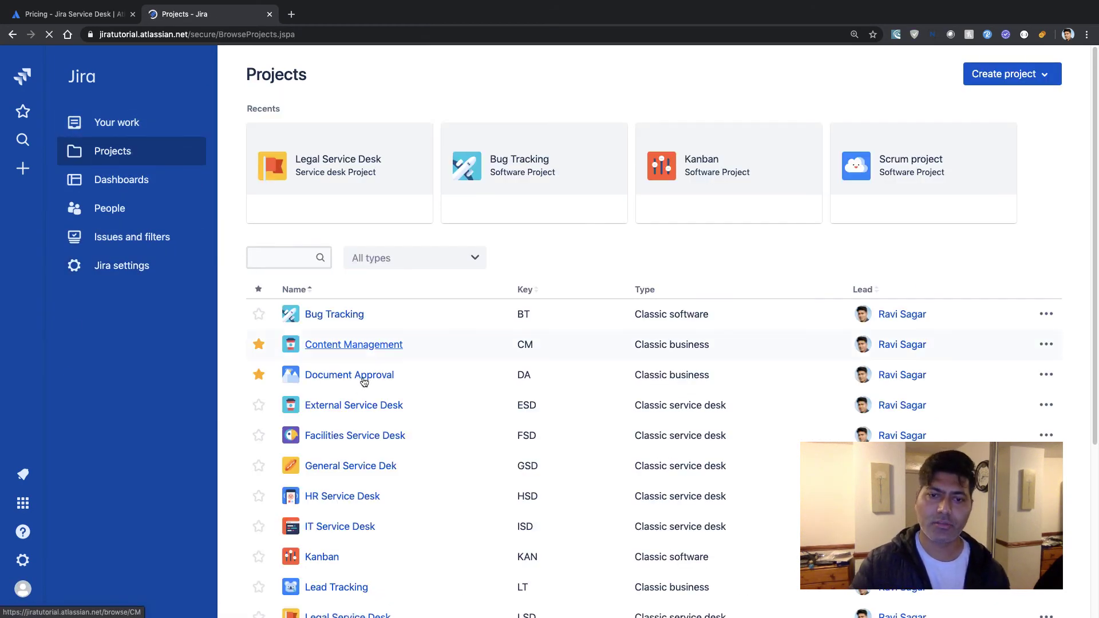
scroll(372, 384, "down", 5)
scroll(401, 355, "up", 5)
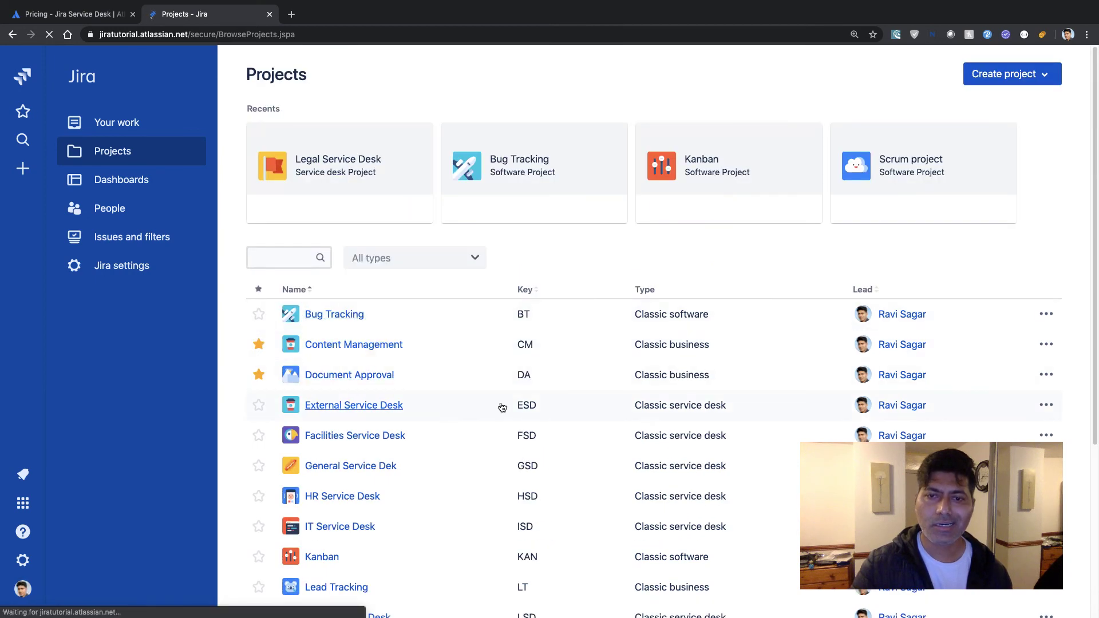
scroll(493, 395, "down", 1)
left_click(360, 384)
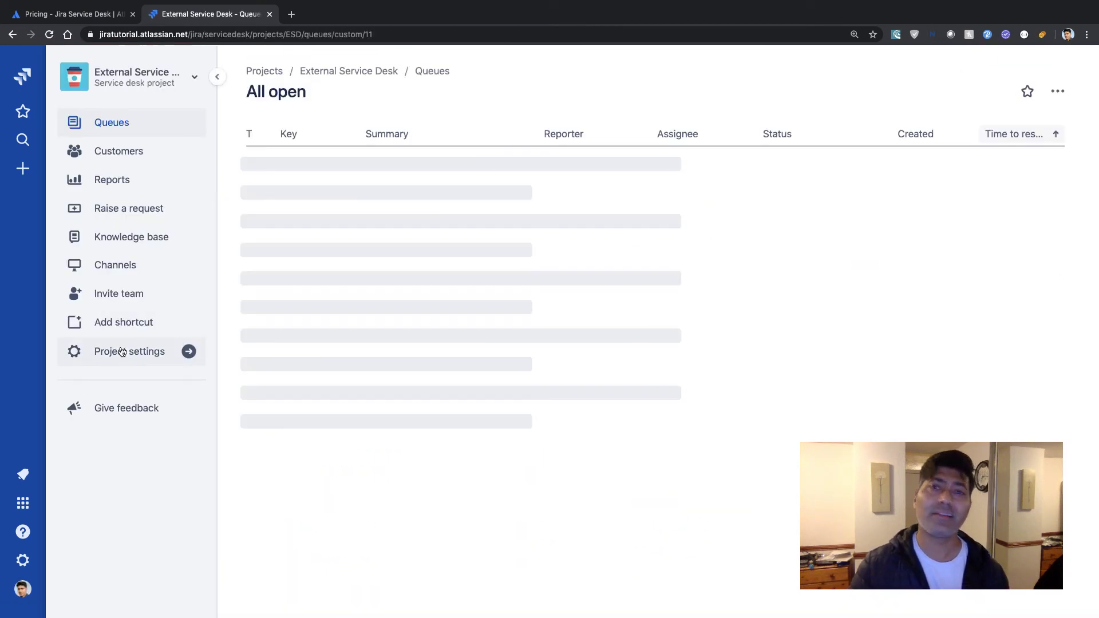
View the Issue security page in the External Service Desk project's settings
left_click(121, 352)
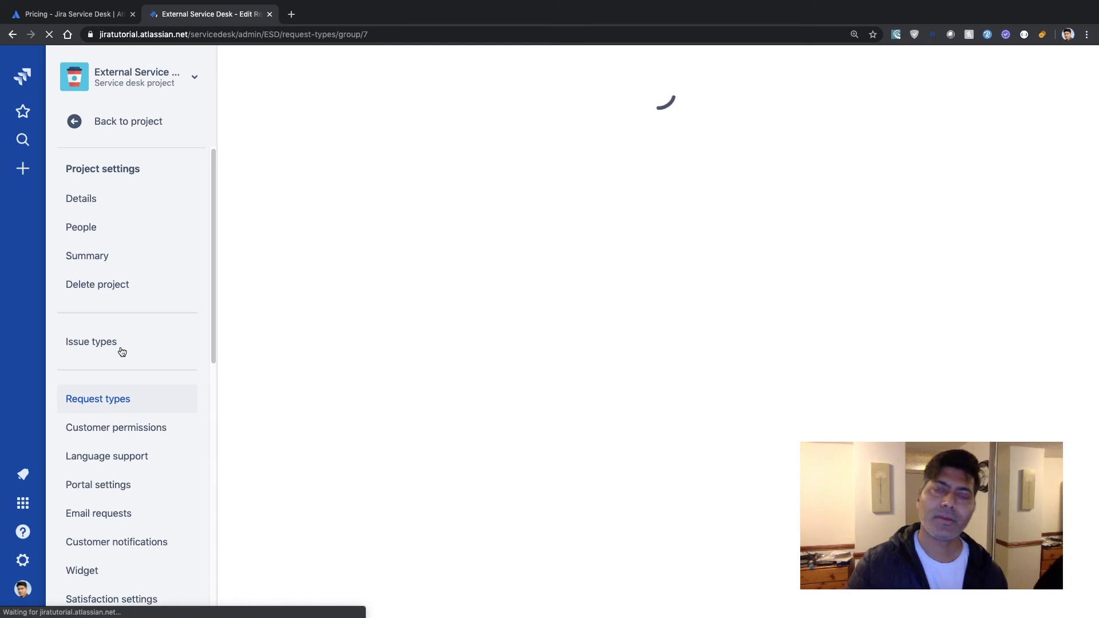
scroll(122, 352, "down", 5)
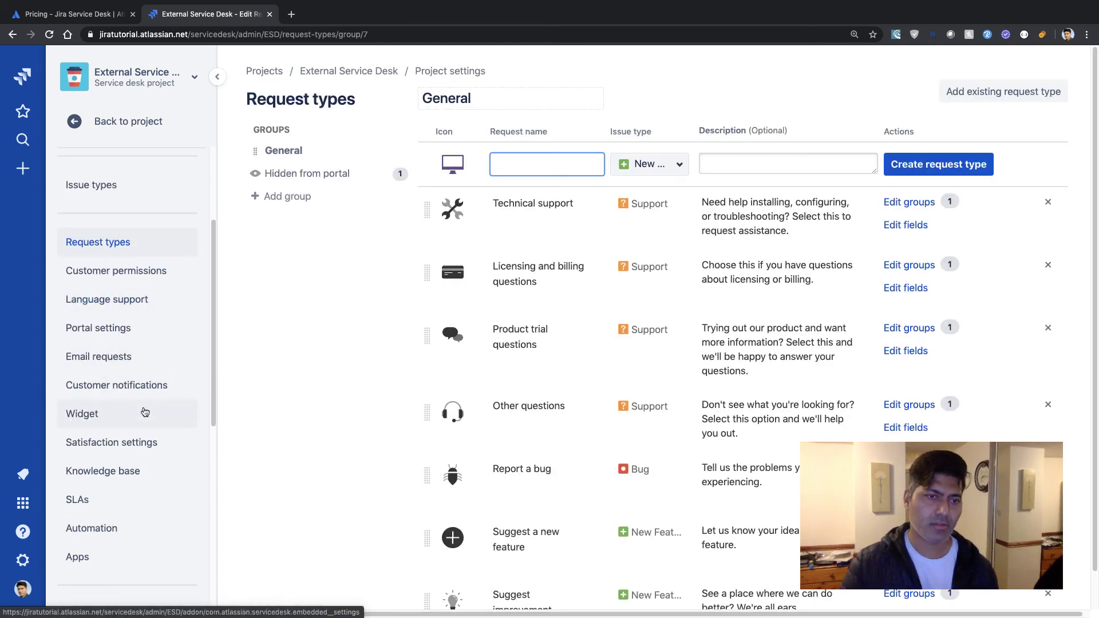
scroll(120, 420, "up", 5)
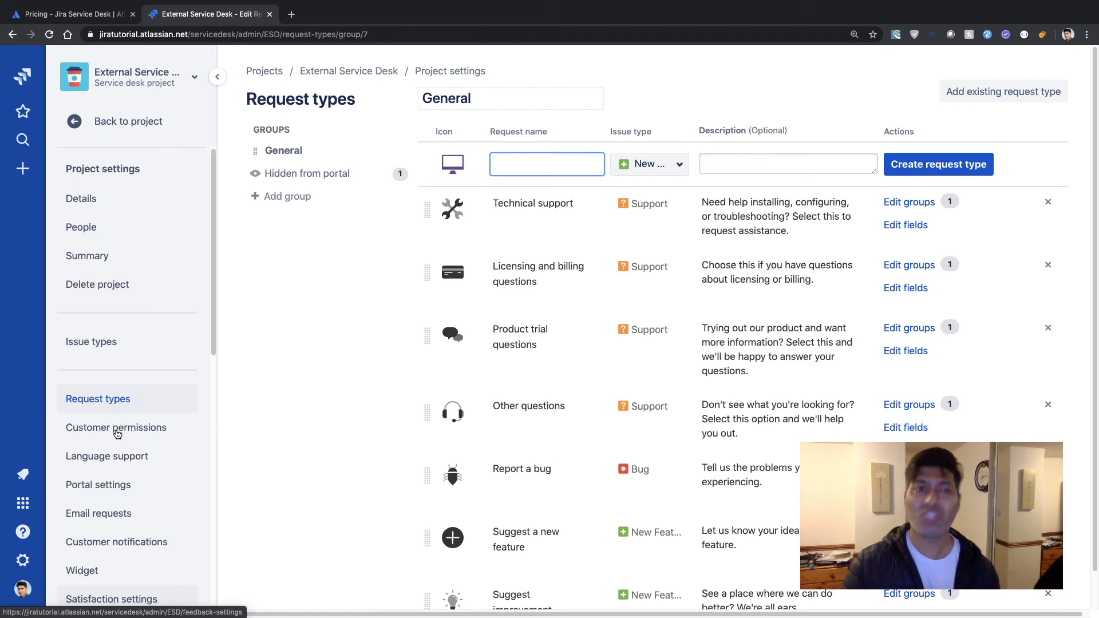
scroll(119, 418, "down", 15)
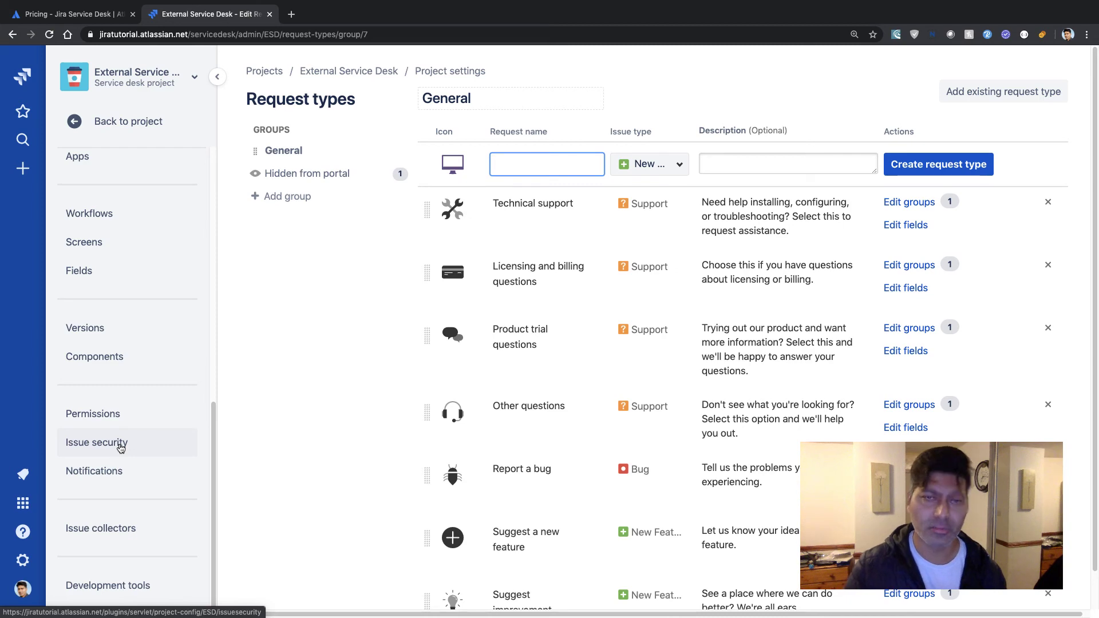
left_click(120, 448)
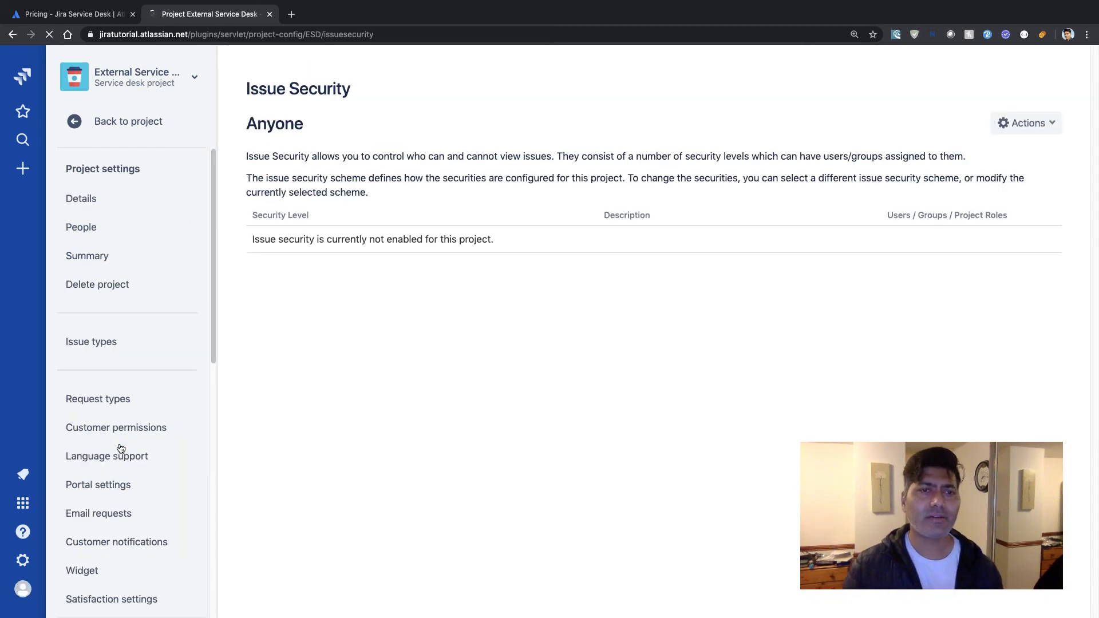
Return to the Jira Service Desk pricing page, look through the plan comparison and search the page for "permission"
left_click(95, 15)
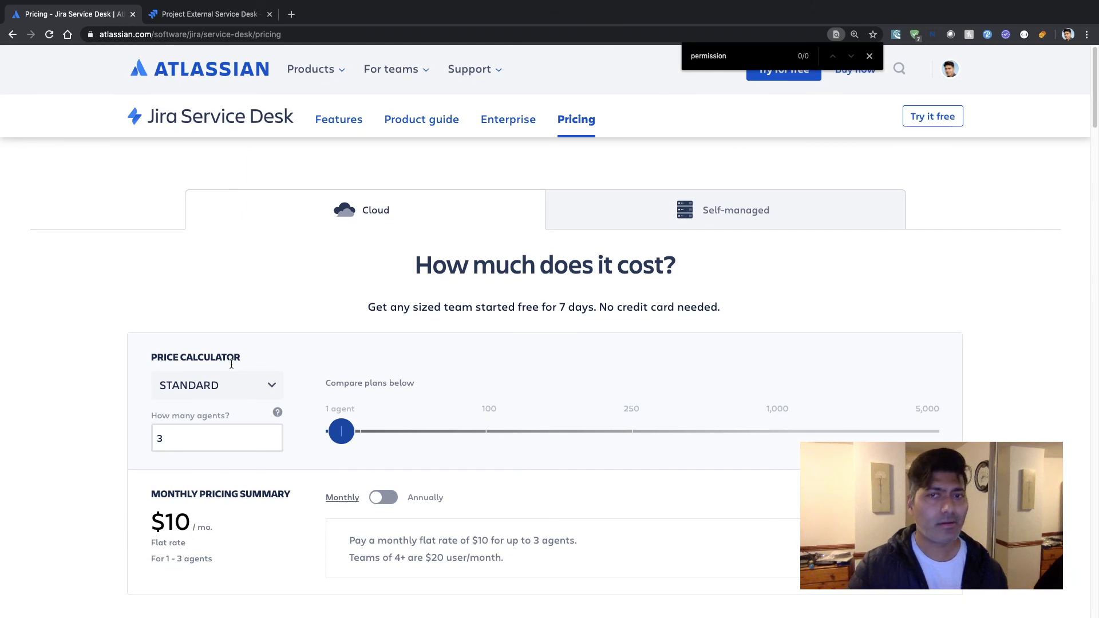
scroll(231, 363, "down", 10)
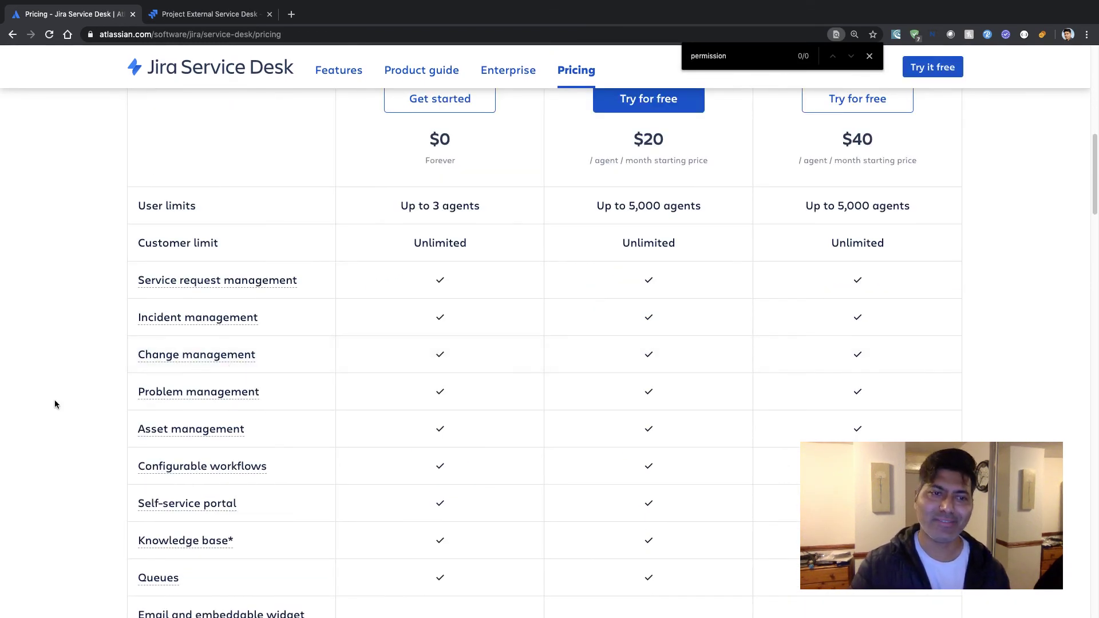
key("BackSpace")
key("BackSpace")
key("BackSpace")
key("BackSpace")
key("BackSpace")
key("BackSpace")
key("BackSpace")
key("BackSpace")
key("BackSpace")
key("BackSpace")
type("permi")
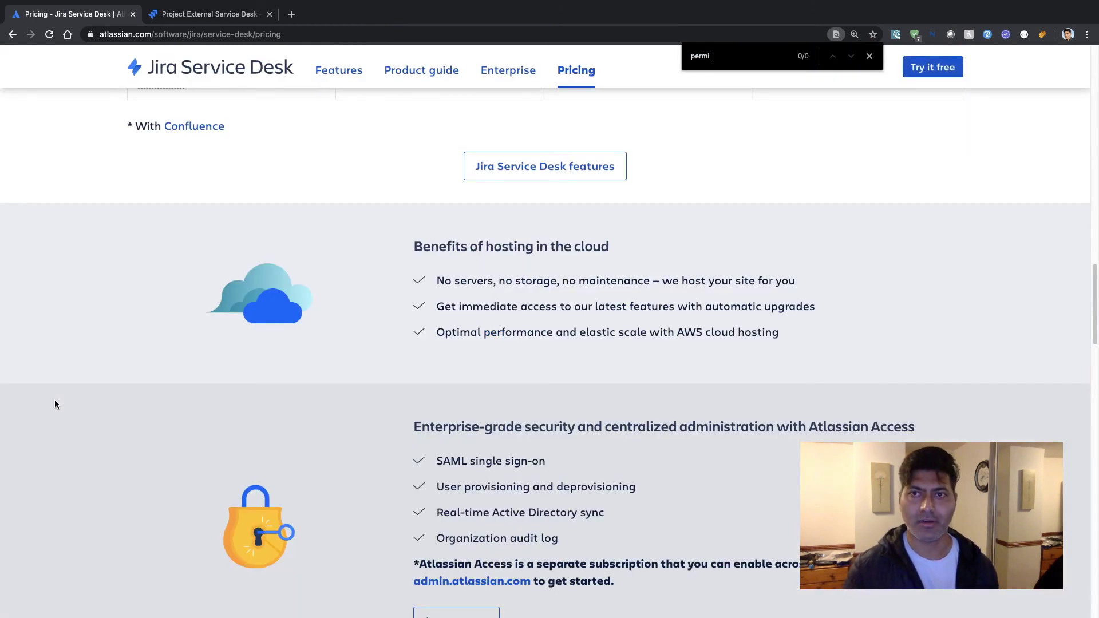
type("ssion")
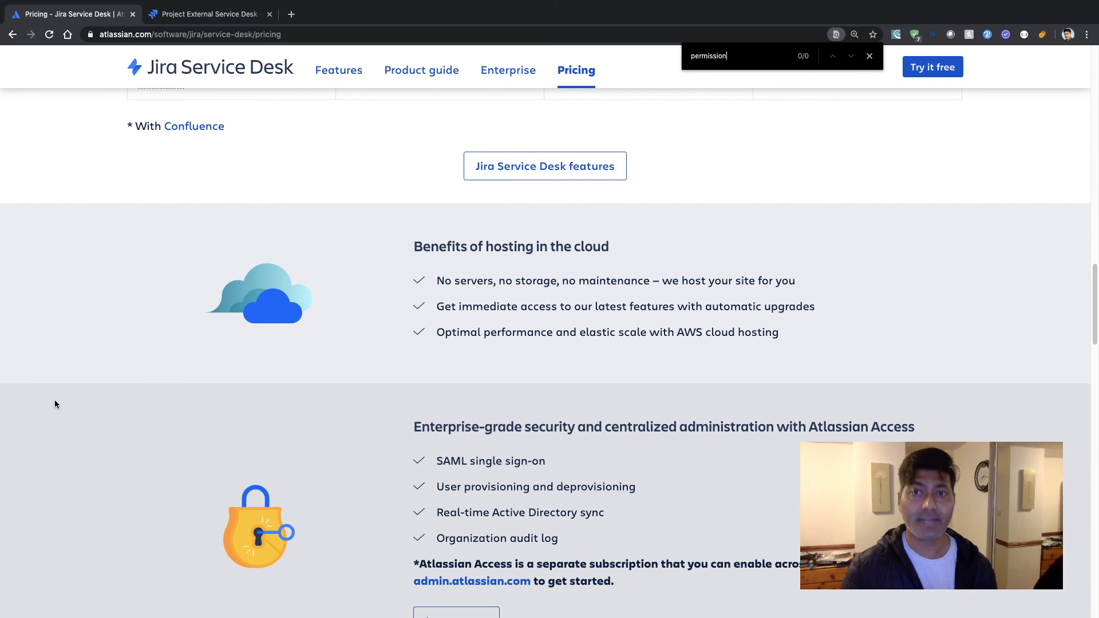